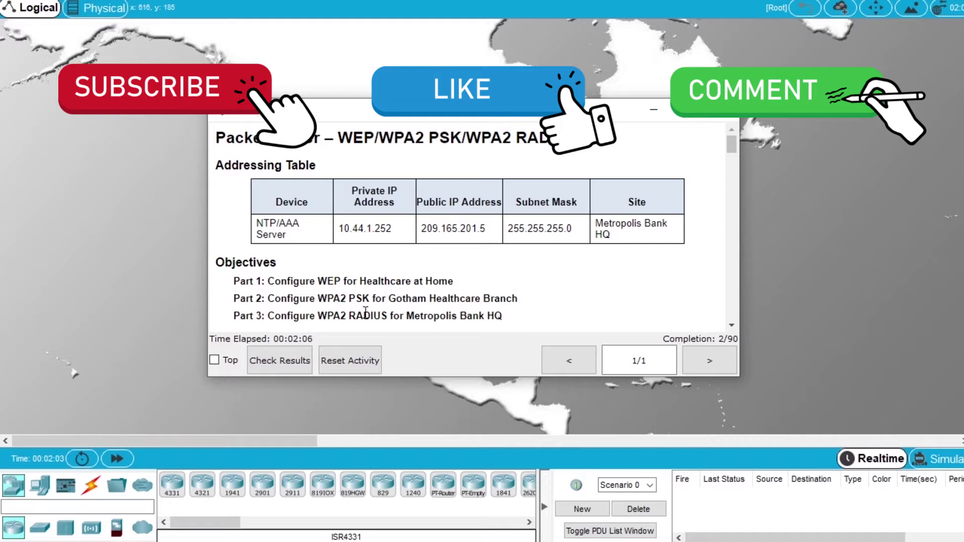
# Minimize the PT Activity instructions window so the three-site topology map shows
pyautogui.click(653, 112)
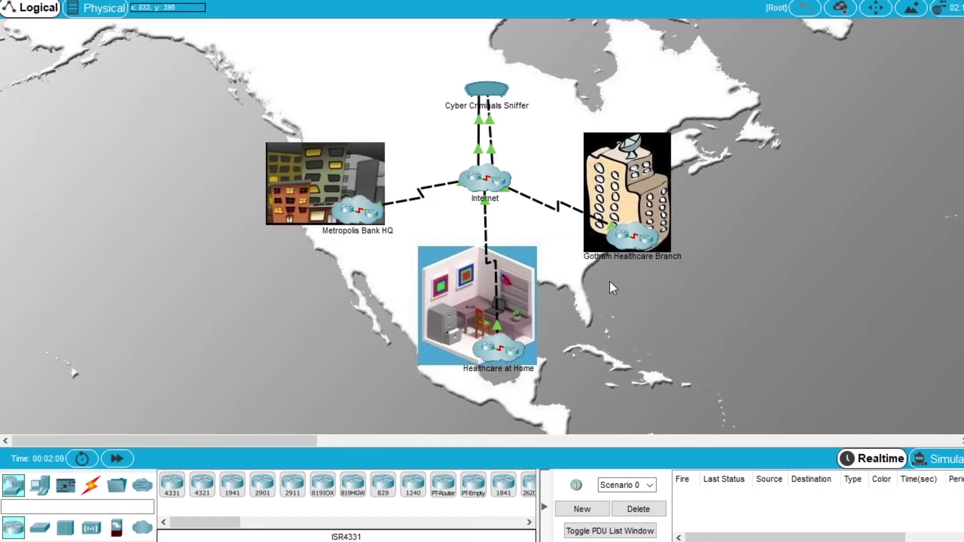
# Enter the Healthcare at Home site and bring up PC0's device window
pyautogui.click(500, 348)
pyautogui.scroll(1, 360, 236)
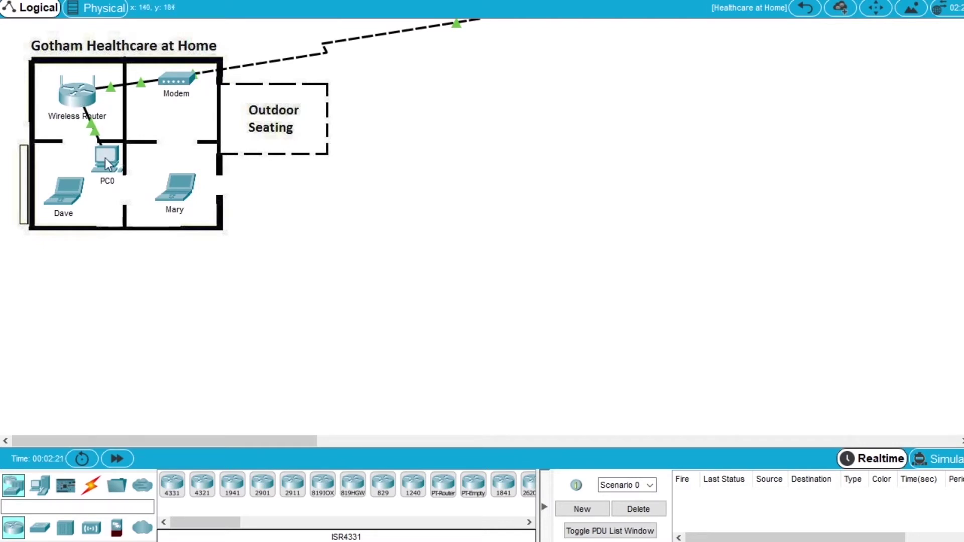
pyautogui.click(105, 161)
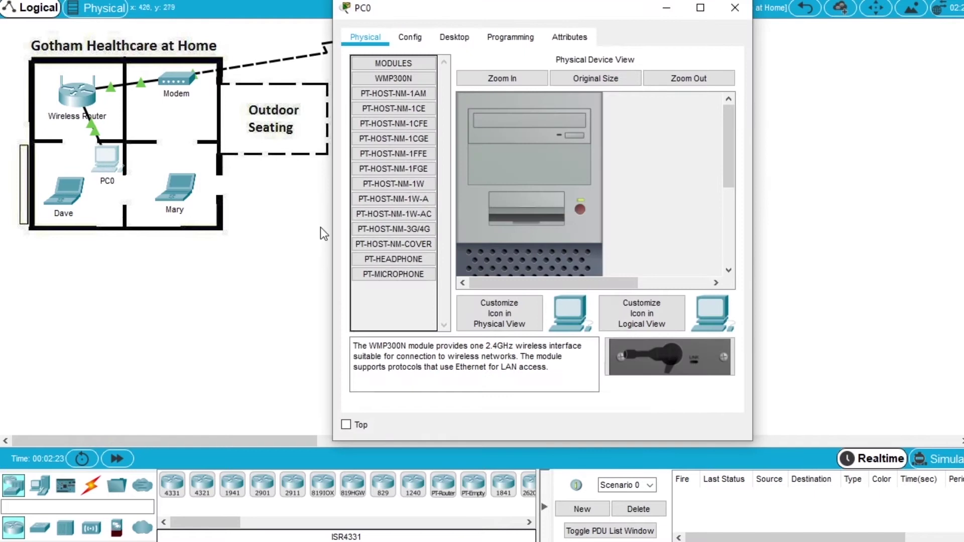
# Run ipconfig in PC0's Command Prompt, note gateway 10.44.3.1, then close the prompt
pyautogui.moveTo(332, 239); pyautogui.dragTo(252, 241)
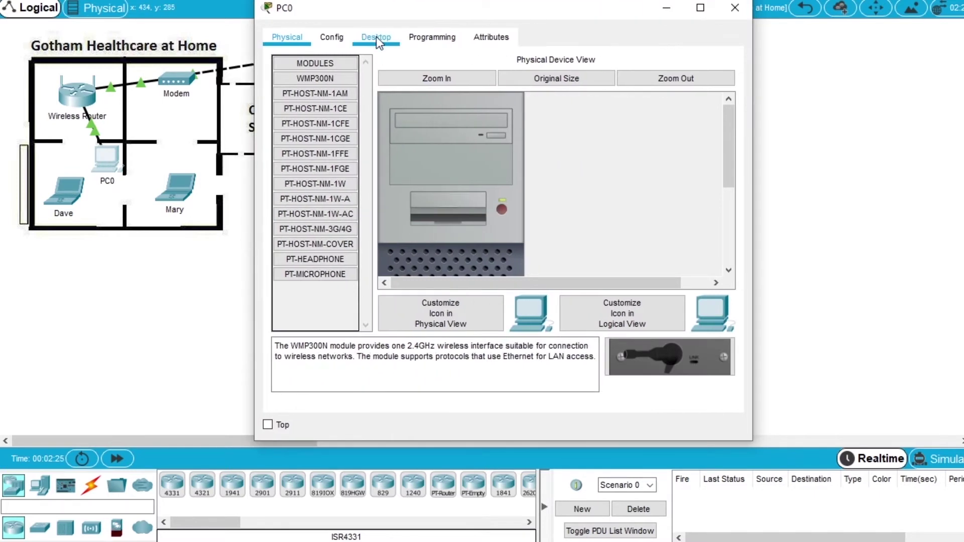
pyautogui.click(378, 40)
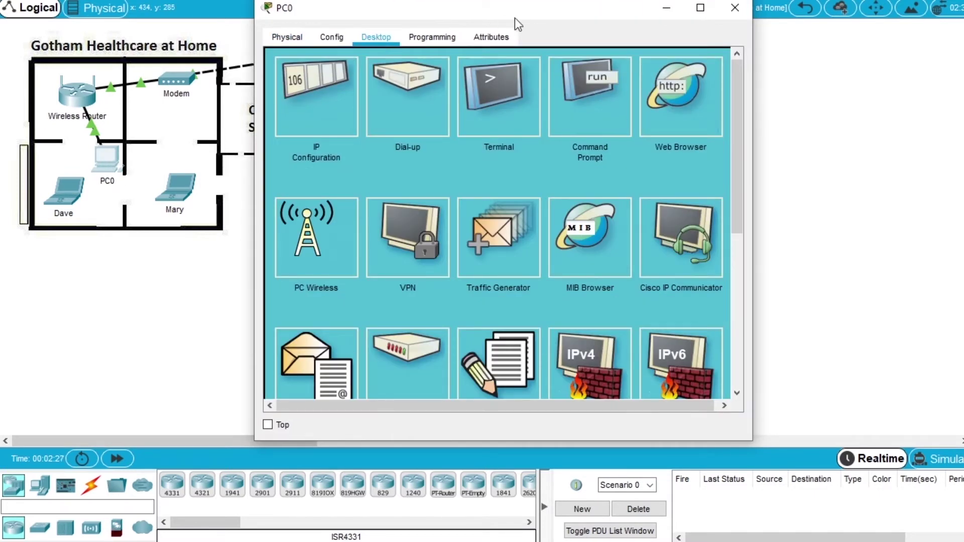
pyautogui.click(595, 114)
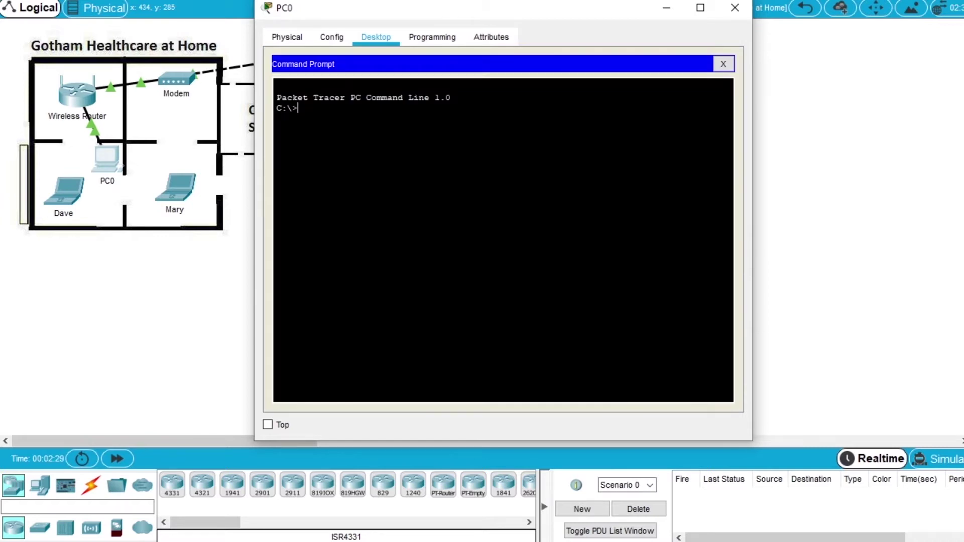
pyautogui.write('ipconfig')
pyautogui.press('Return')
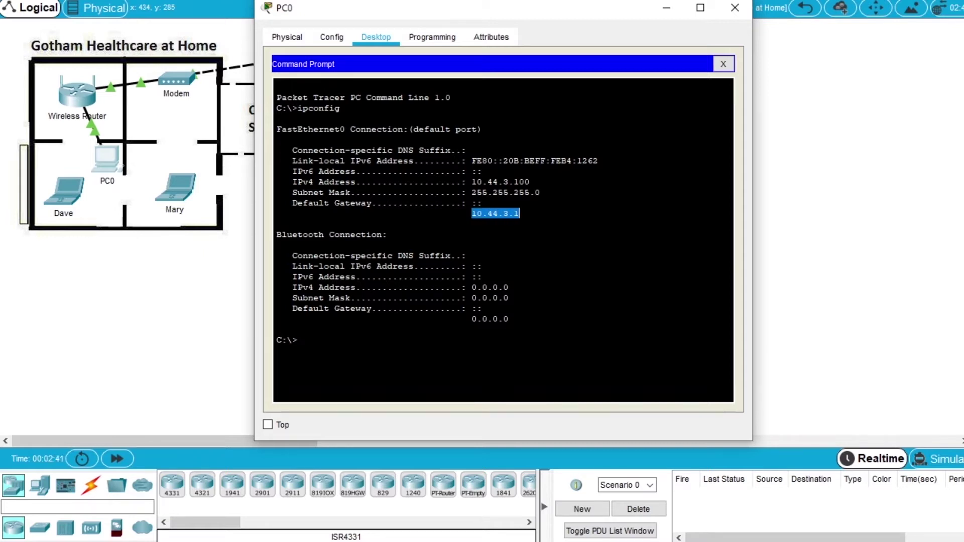
pyautogui.moveTo(472, 213); pyautogui.dragTo(520, 214)
pyautogui.click(519, 213)
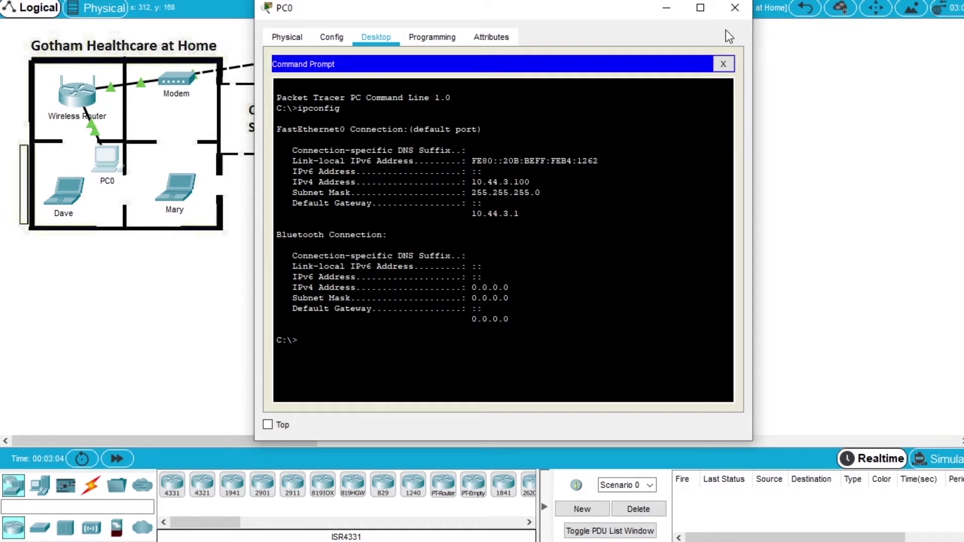
pyautogui.click(723, 63)
# Browse from PC0 to 10.44.3.1 and log in with the router's user name and password
pyautogui.click(679, 118)
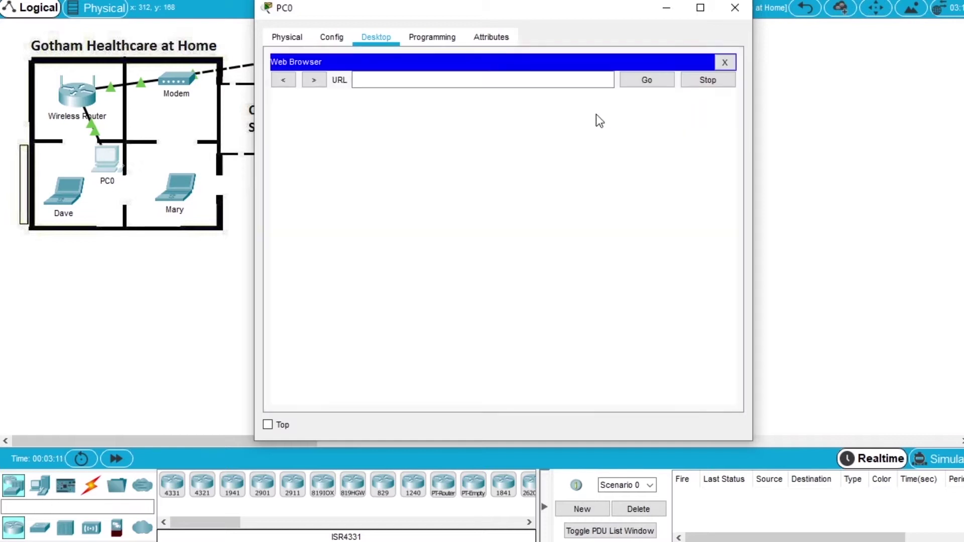
pyautogui.write('10')
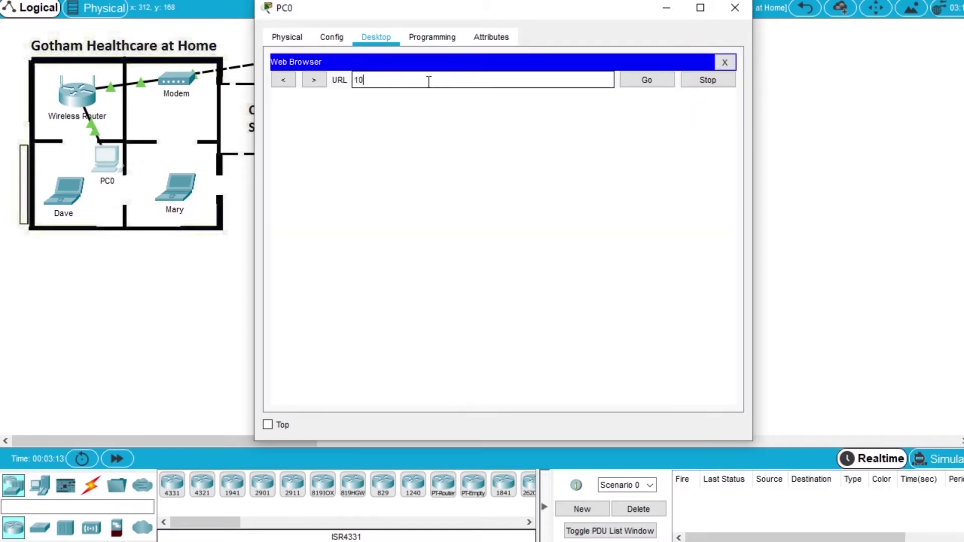
pyautogui.write('.44.3.1')
pyautogui.click(652, 82)
pyautogui.click(460, 197)
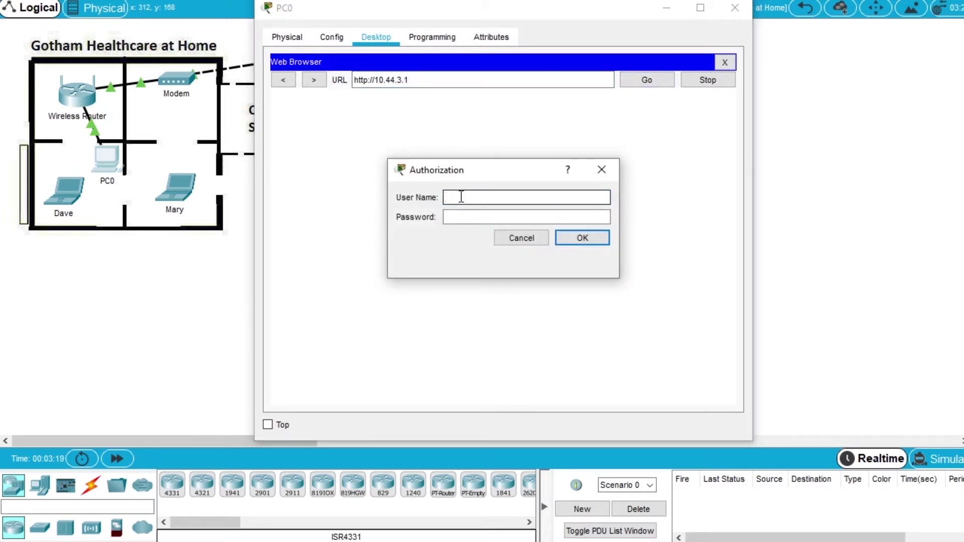
pyautogui.write('admin')
pyautogui.click(465, 216)
pyautogui.write('admin')
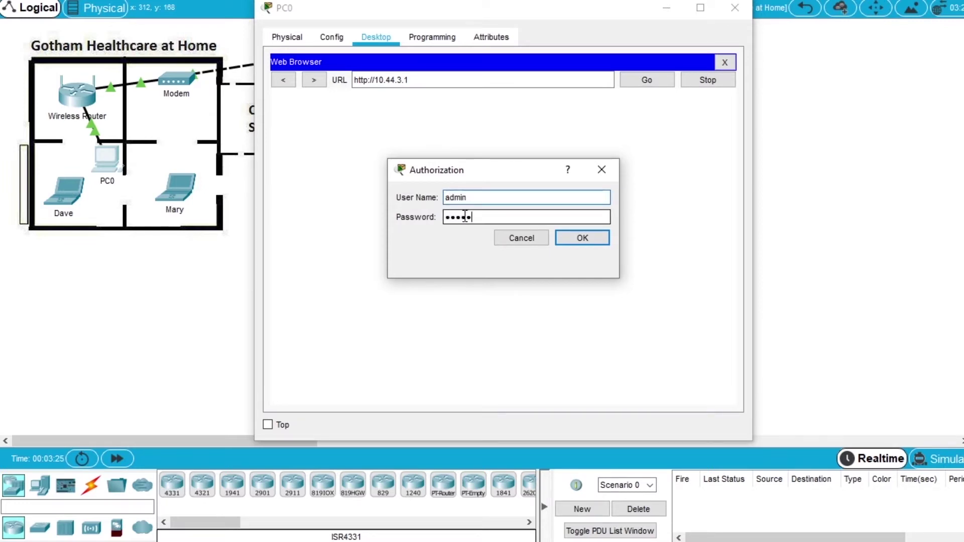
pyautogui.click(574, 238)
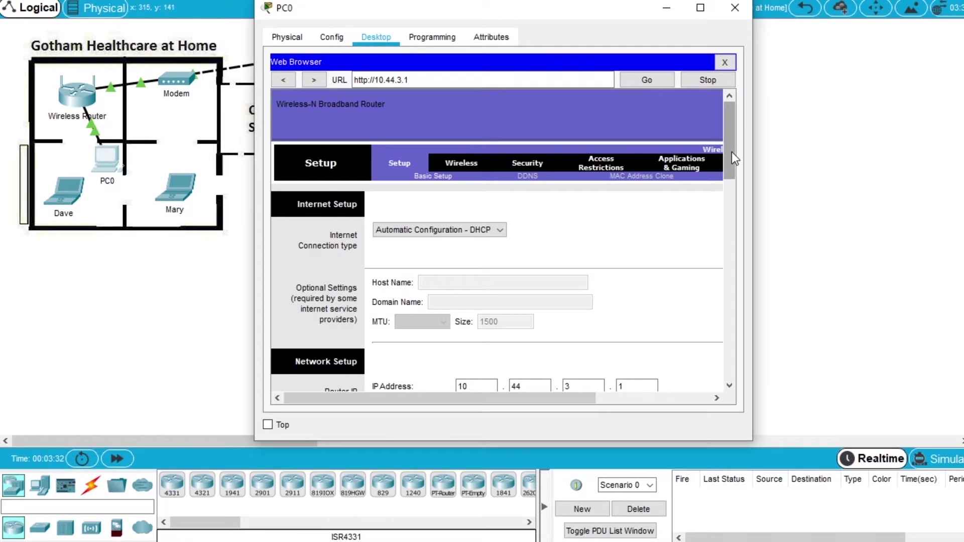
# Change the wireless SSID from DefaultWIFI to Home with SSID Broadcast enabled, and save
pyautogui.moveTo(731, 153); pyautogui.dragTo(731, 162)
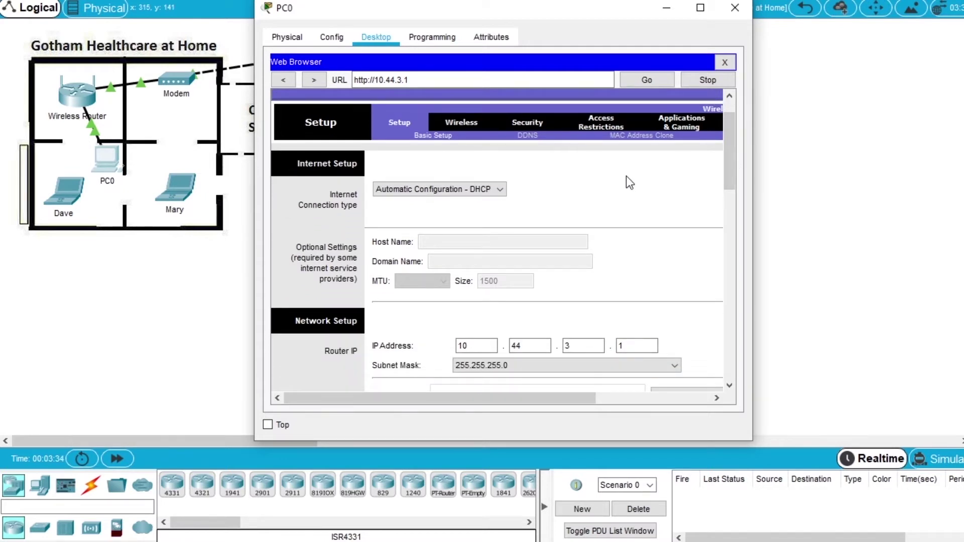
pyautogui.click(471, 130)
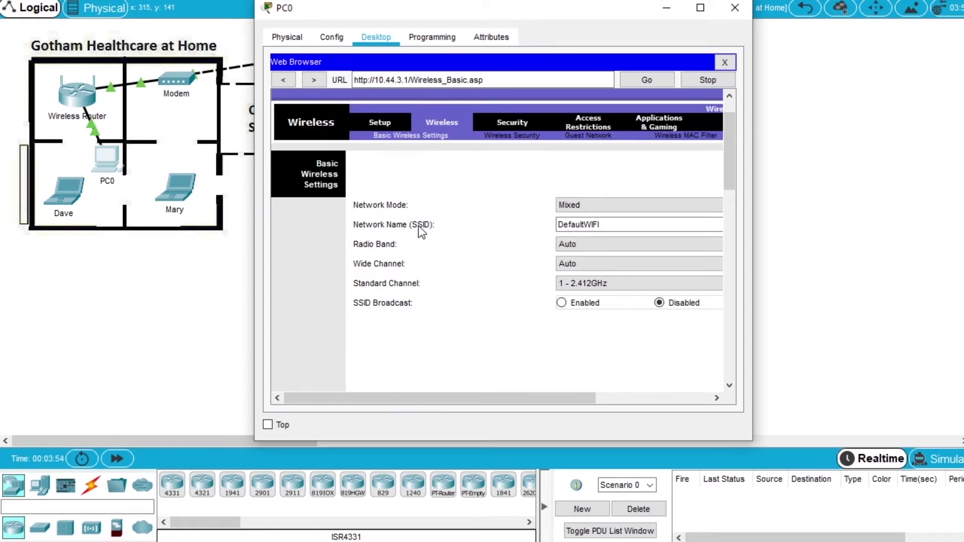
pyautogui.click(622, 225)
pyautogui.doubleClick(626, 225)
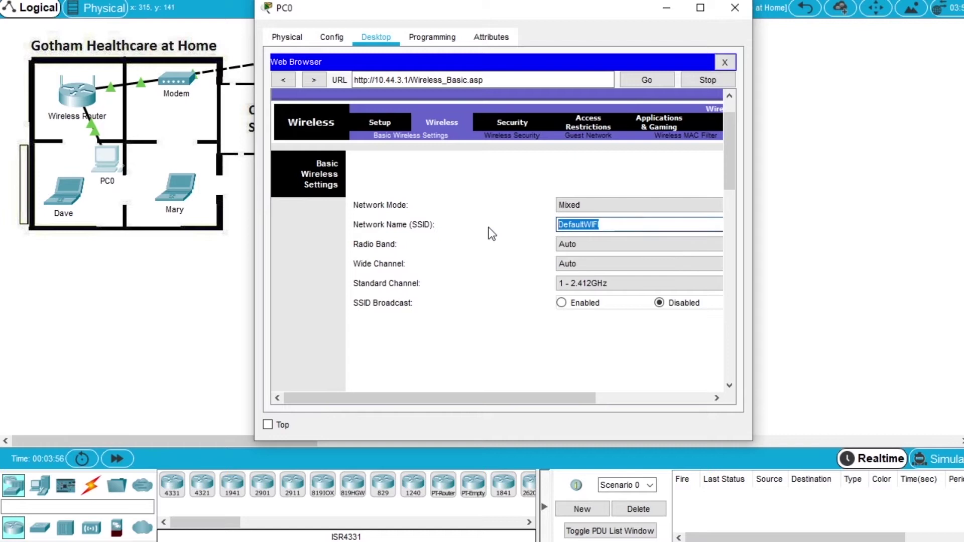
pyautogui.write('Home')
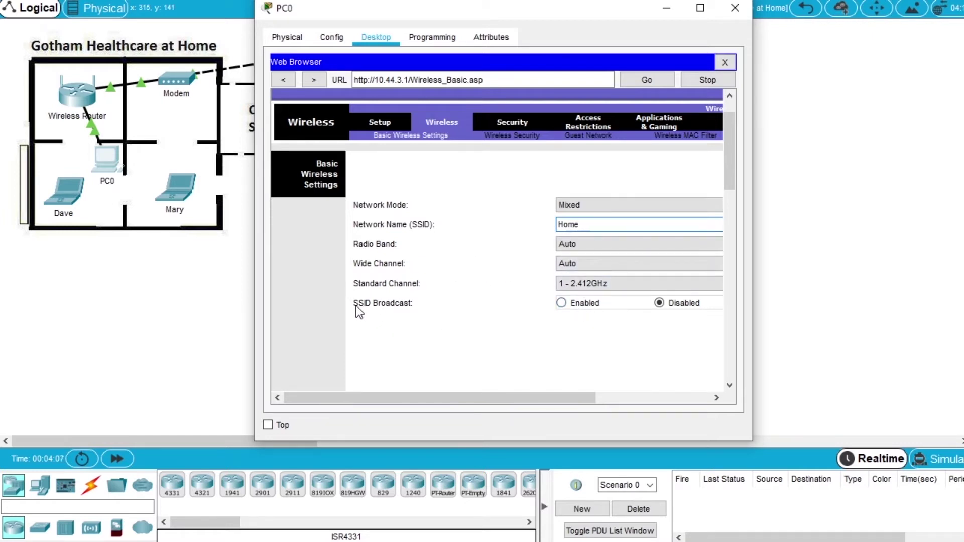
pyautogui.click(587, 303)
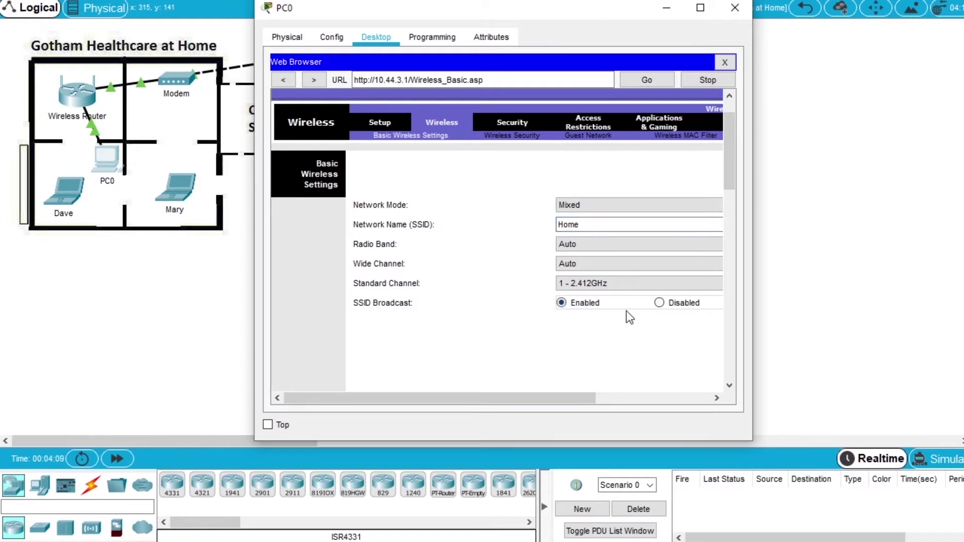
pyautogui.moveTo(730, 143); pyautogui.dragTo(724, 352)
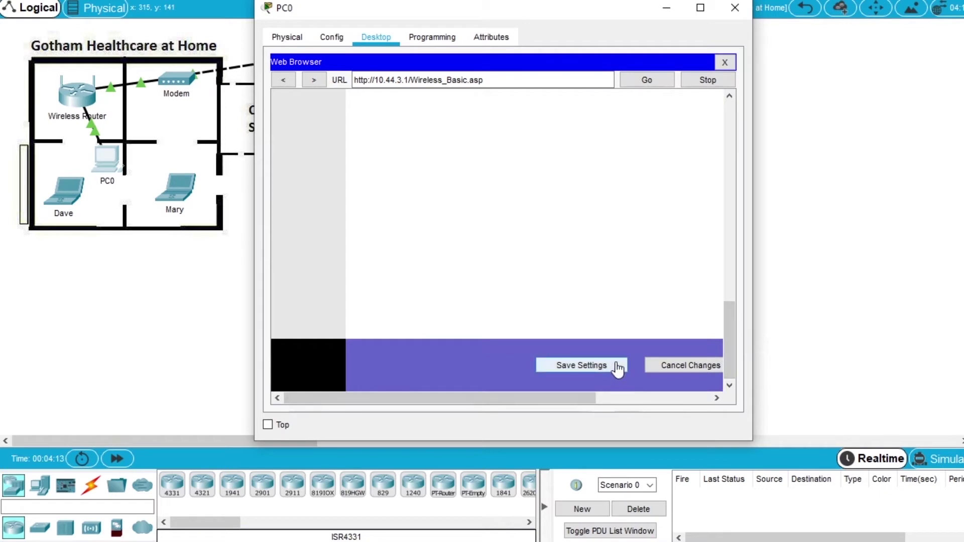
pyautogui.moveTo(731, 348); pyautogui.dragTo(735, 106)
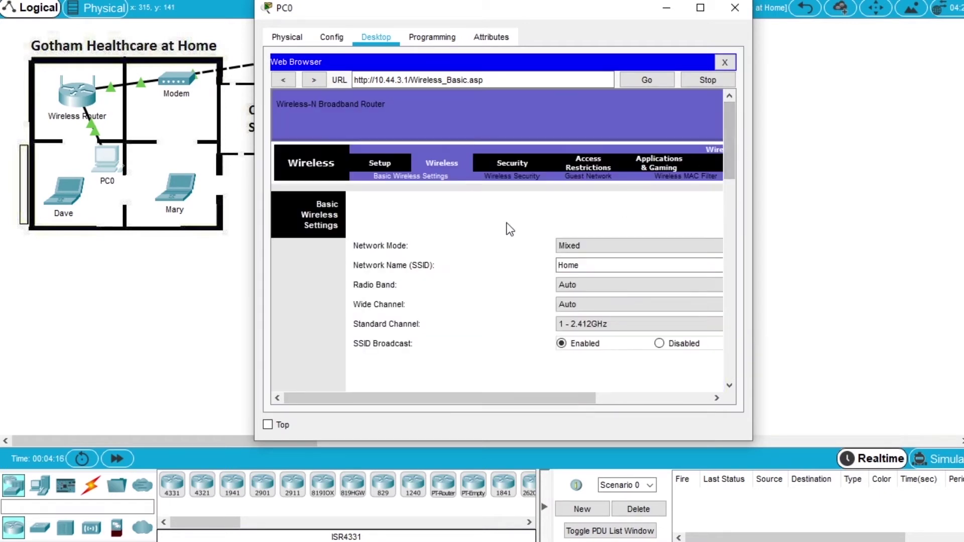
# Set the router's wireless security mode to WEP 40/64-bit
pyautogui.click(524, 184)
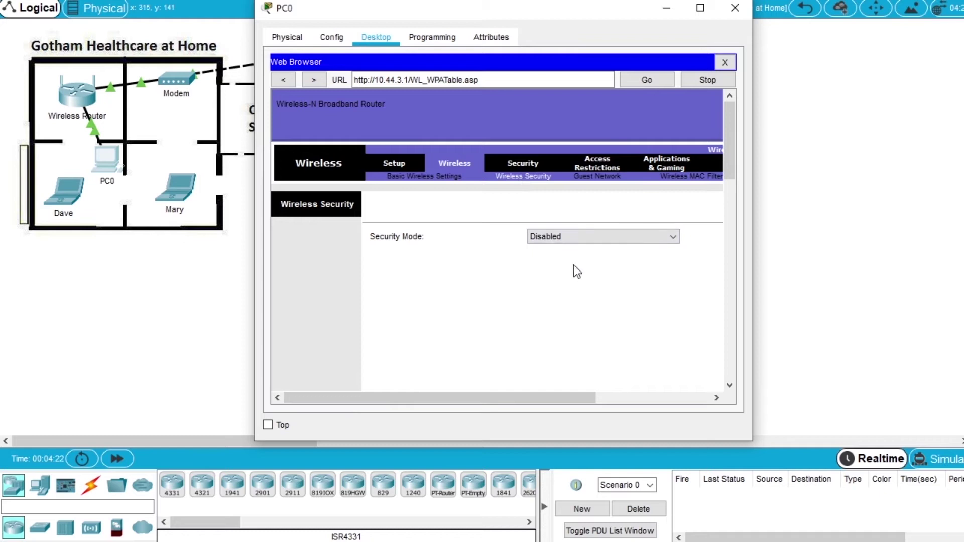
pyautogui.click(568, 236)
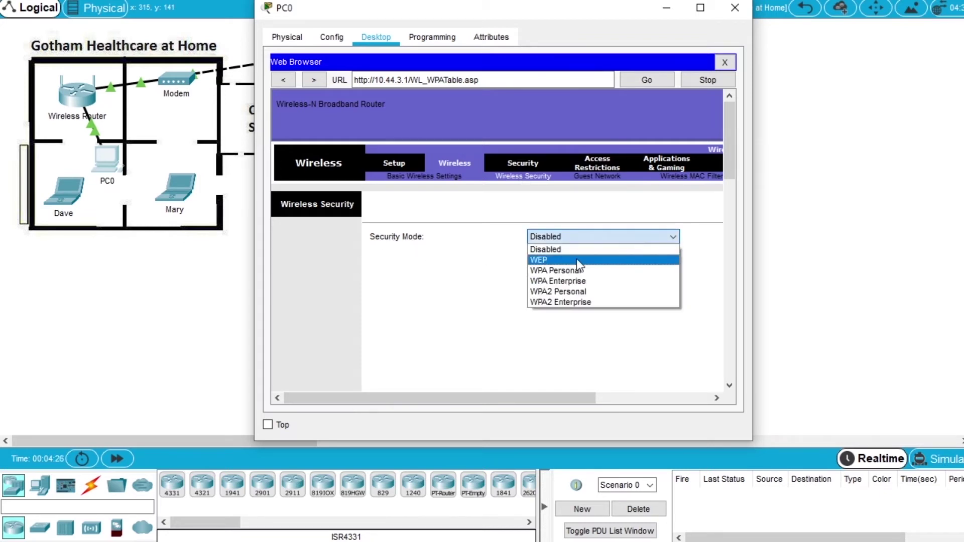
pyautogui.click(567, 260)
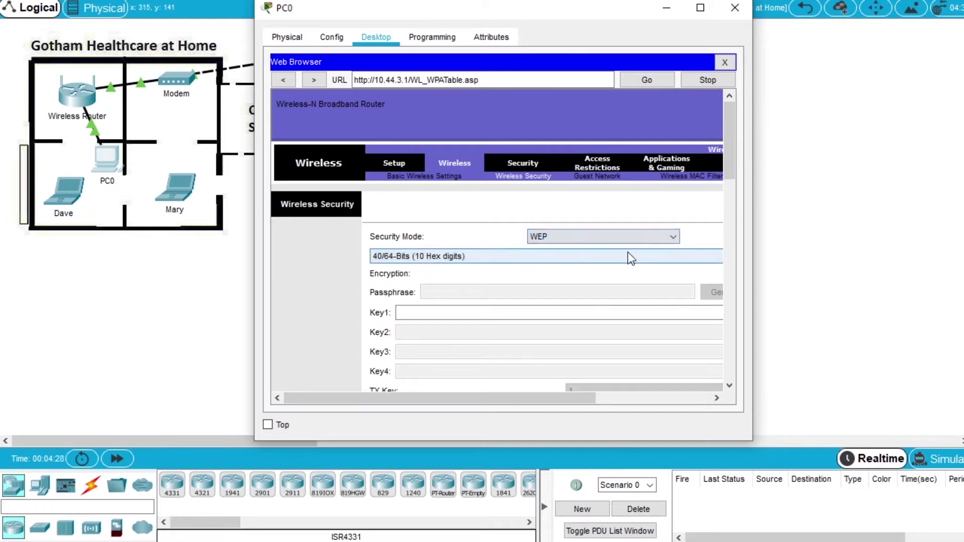
pyautogui.scroll(-3, 728, 168)
pyautogui.moveTo(752, 324); pyautogui.dragTo(868, 321)
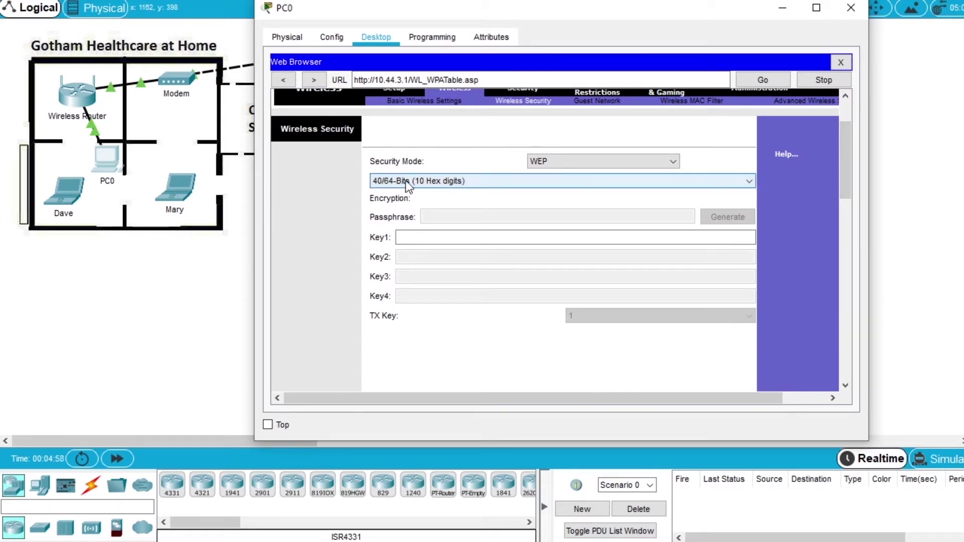
# Enter the 10-digit hex Key1, save the WEP settings, and close PC0's window
pyautogui.click(439, 233)
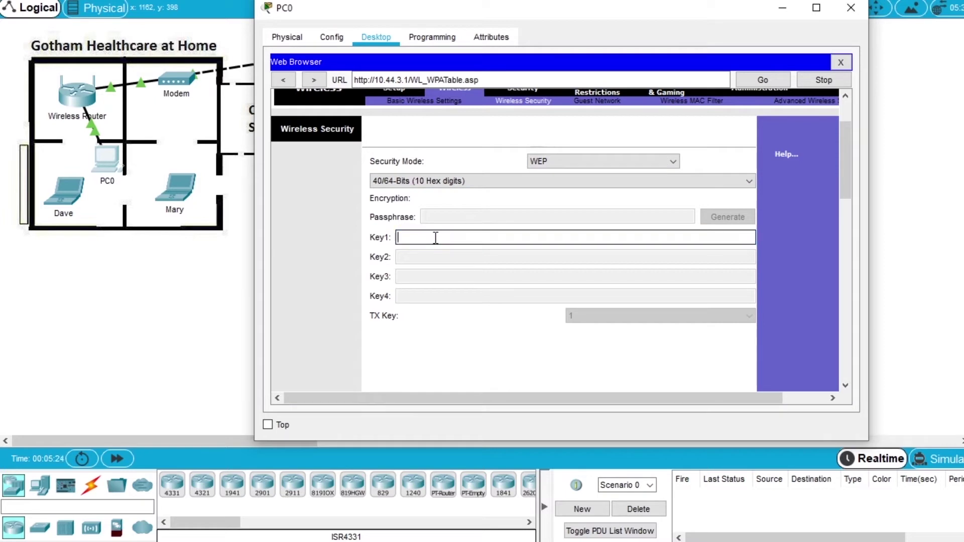
pyautogui.write('0123456789')
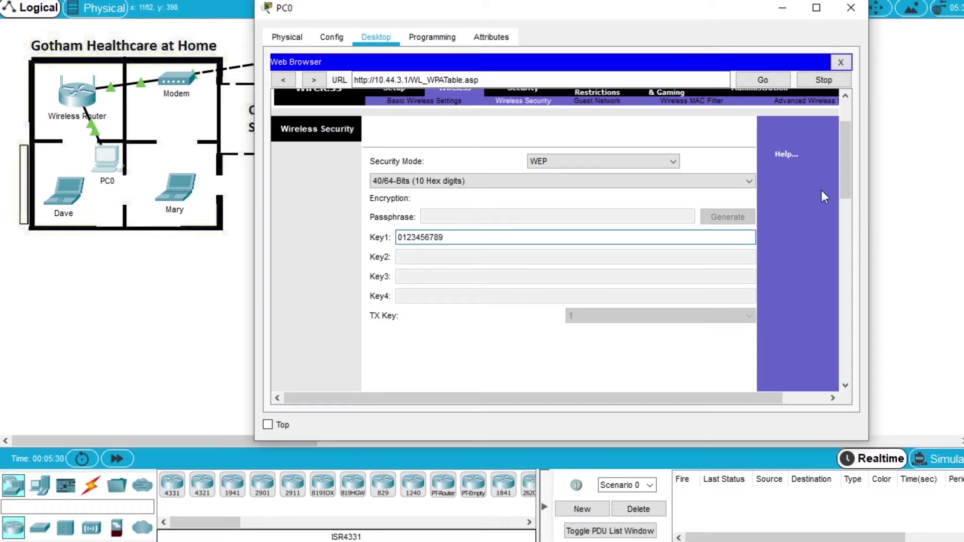
pyautogui.moveTo(845, 169); pyautogui.dragTo(862, 381)
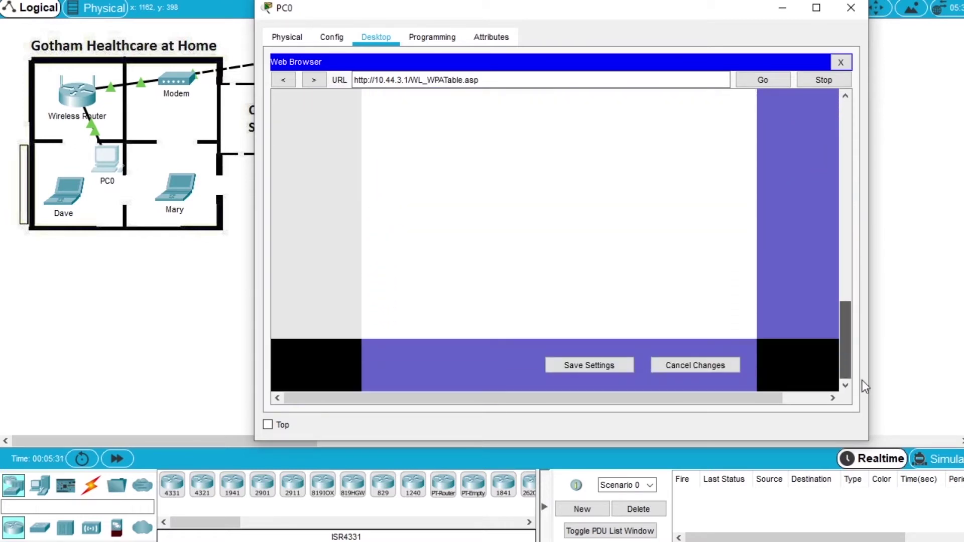
pyautogui.click(619, 369)
pyautogui.moveTo(844, 350); pyautogui.dragTo(836, 128)
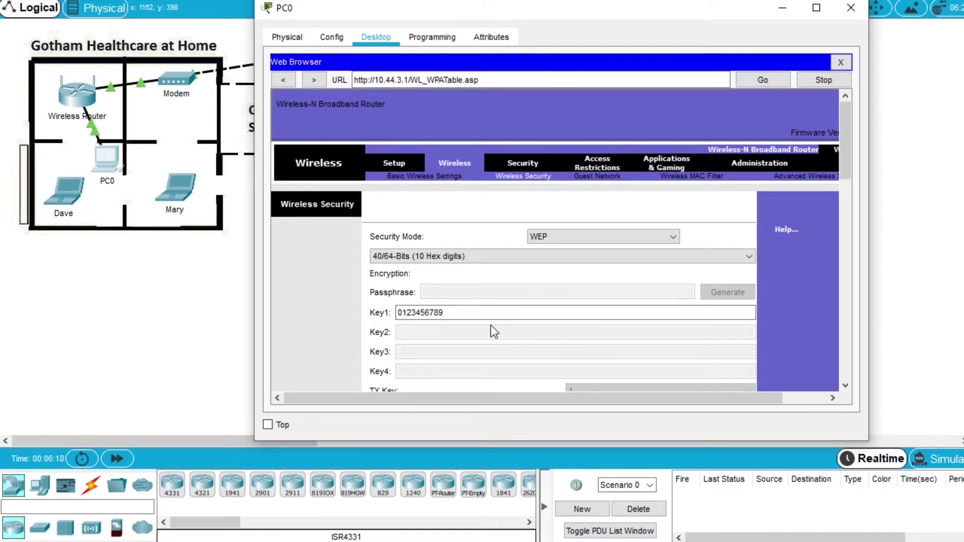
pyautogui.click(852, 8)
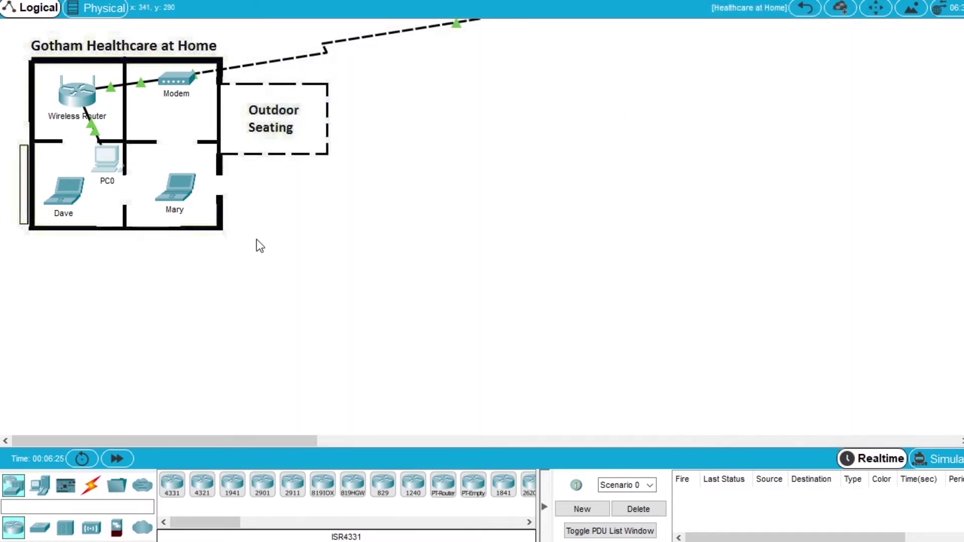
pyautogui.click(64, 191)
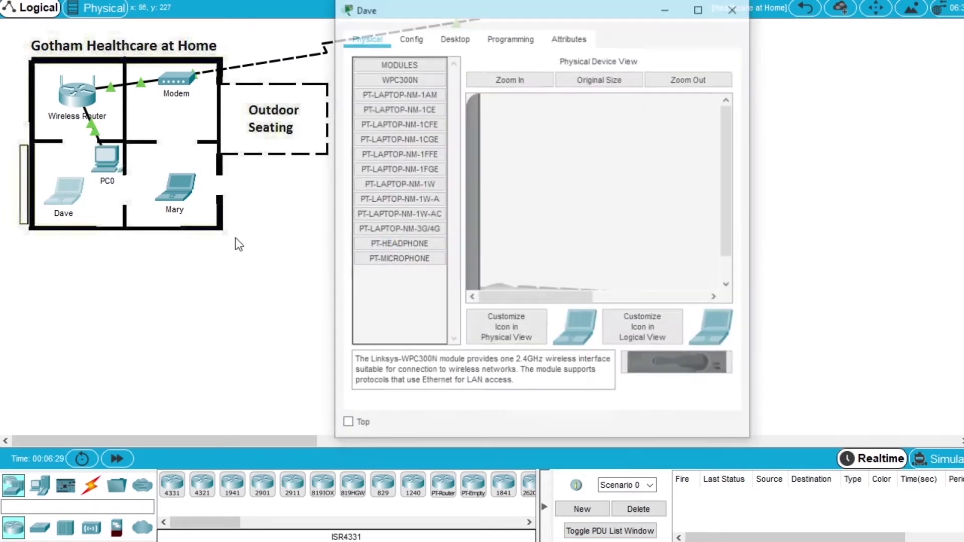
pyautogui.moveTo(756, 259); pyautogui.dragTo(900, 258)
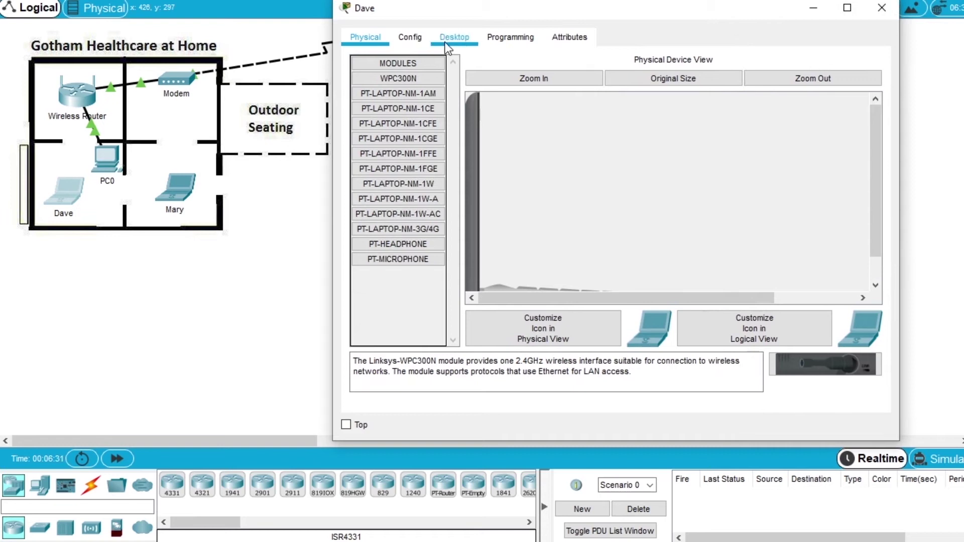
pyautogui.click(447, 44)
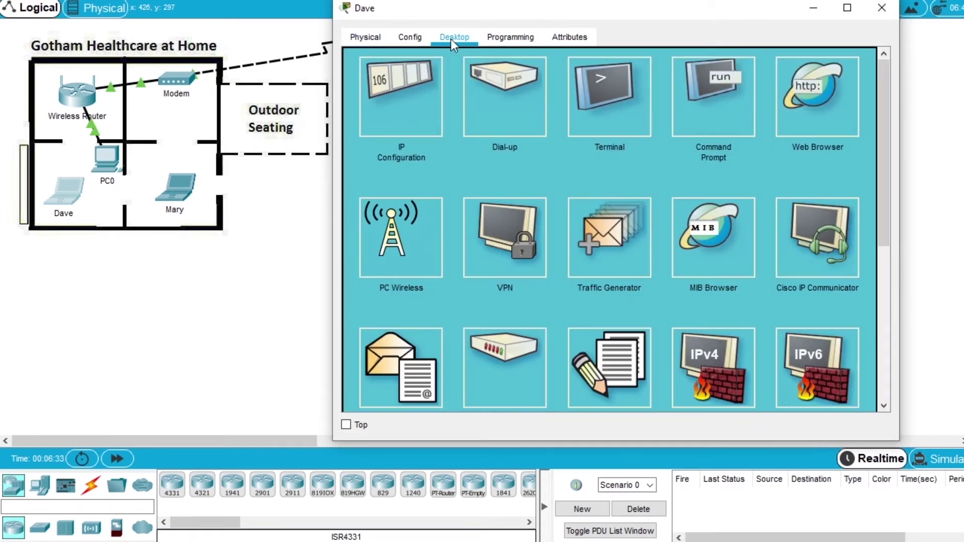
pyautogui.click(396, 260)
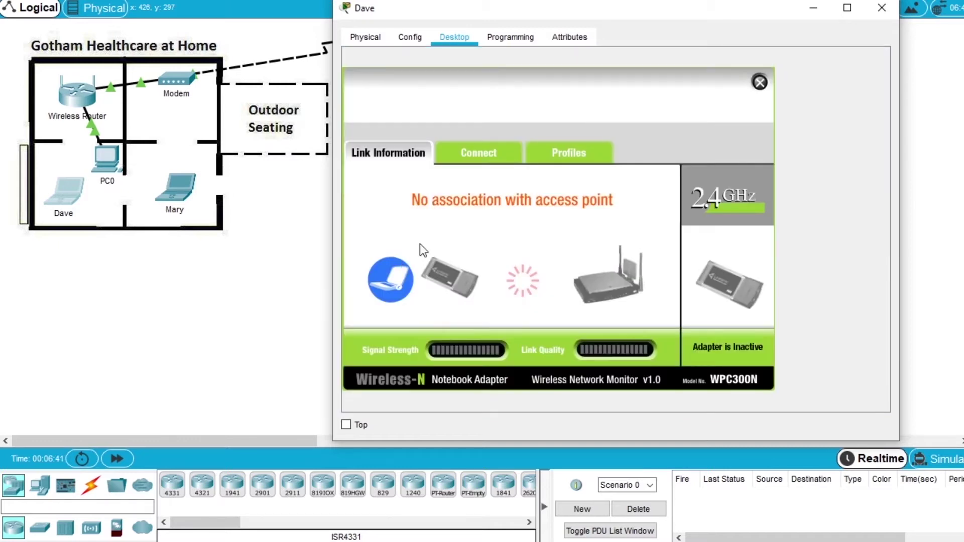
pyautogui.click(504, 155)
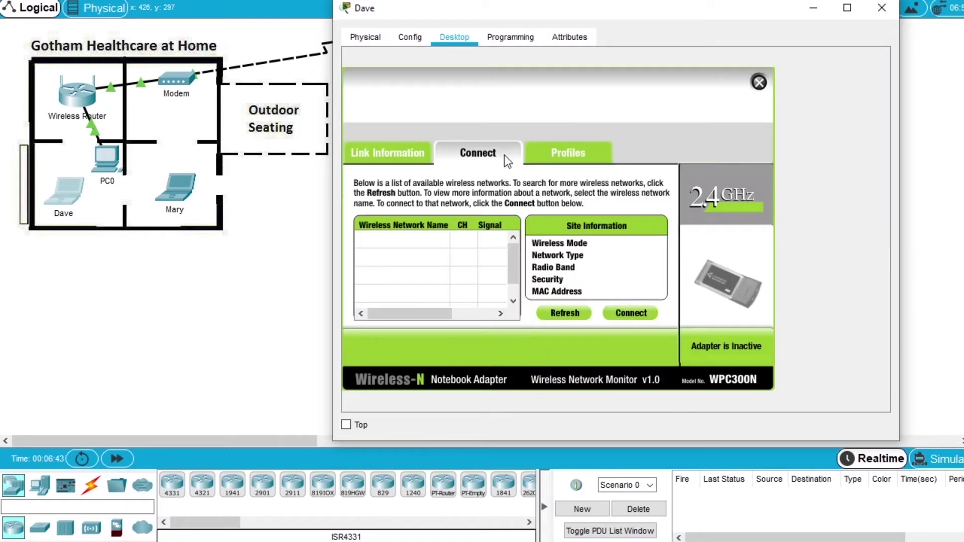
pyautogui.click(559, 315)
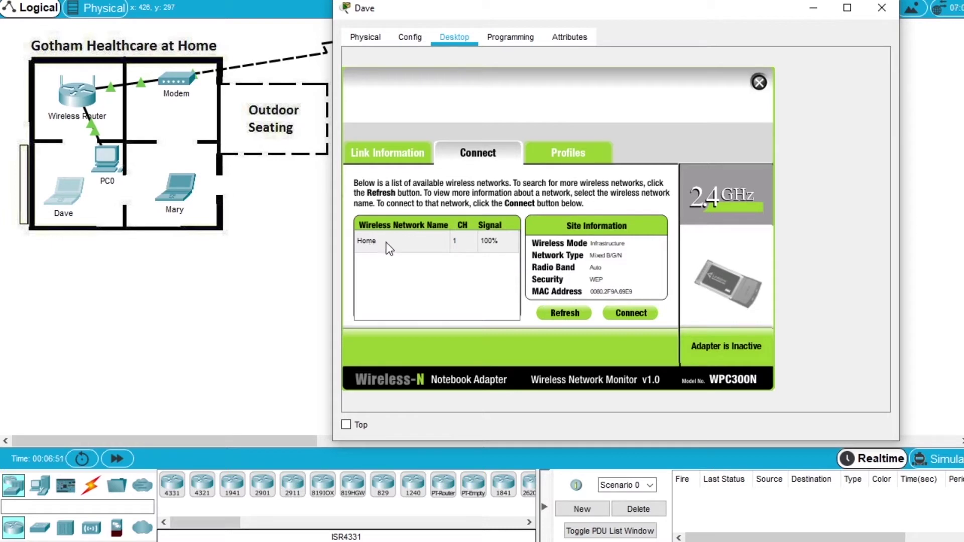
pyautogui.click(389, 246)
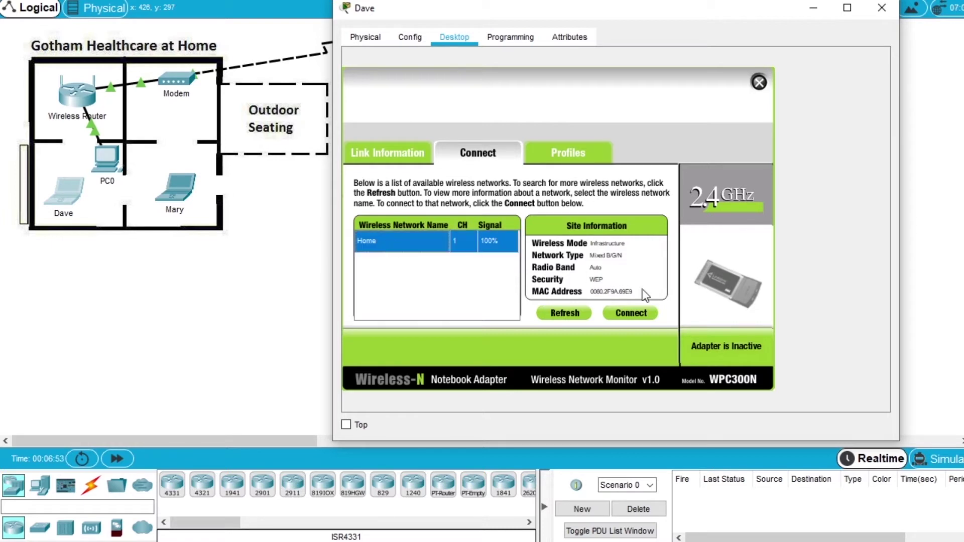
pyautogui.click(632, 314)
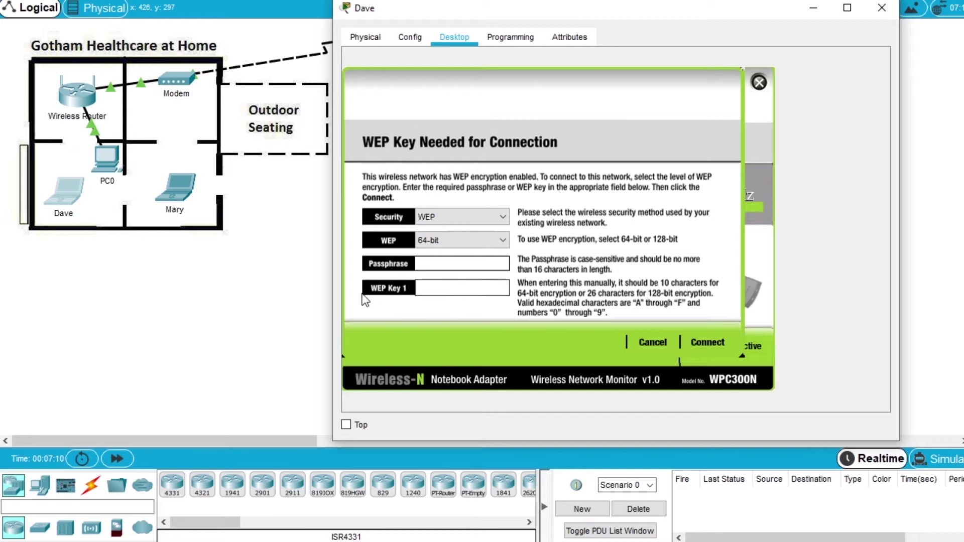
pyautogui.click(435, 288)
pyautogui.click(454, 290)
pyautogui.write('0123')
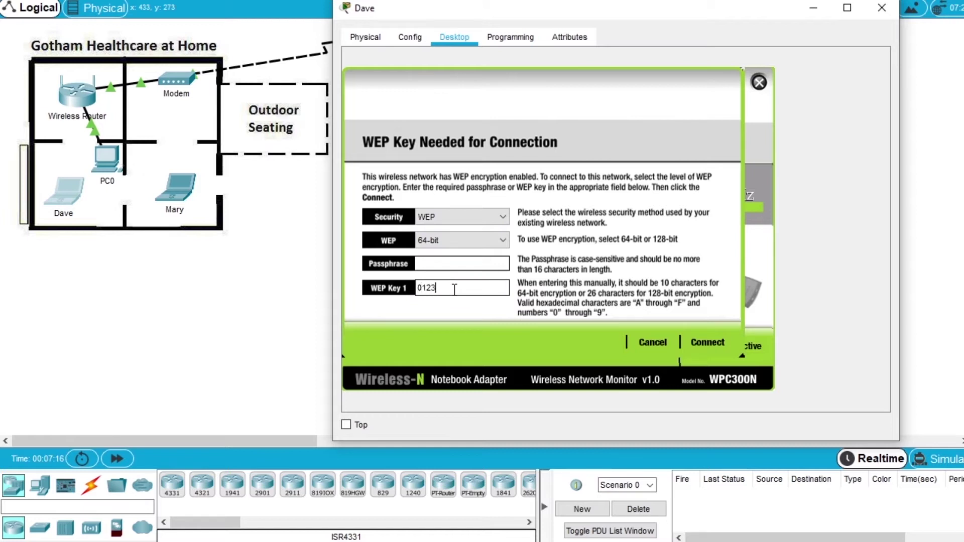
pyautogui.write('456789')
pyautogui.click(710, 346)
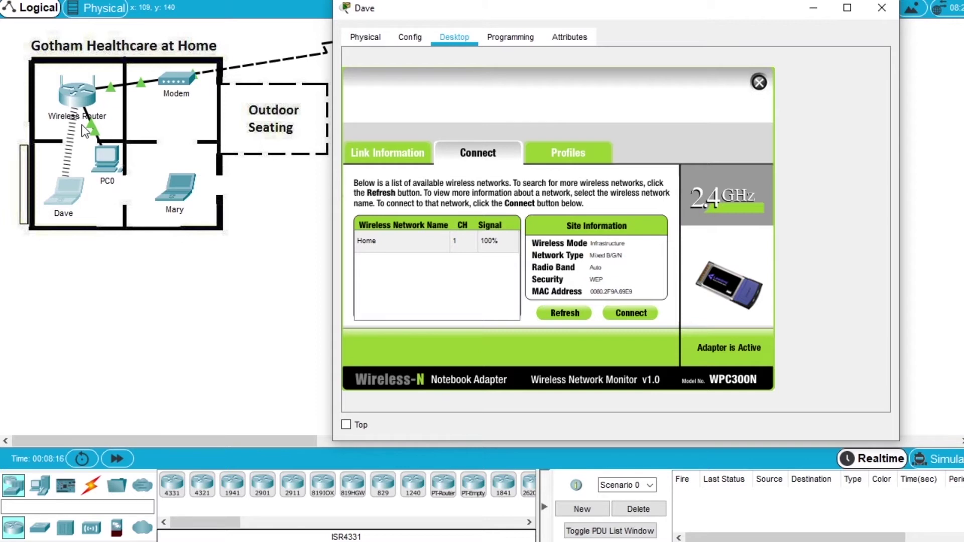
pyautogui.click(882, 8)
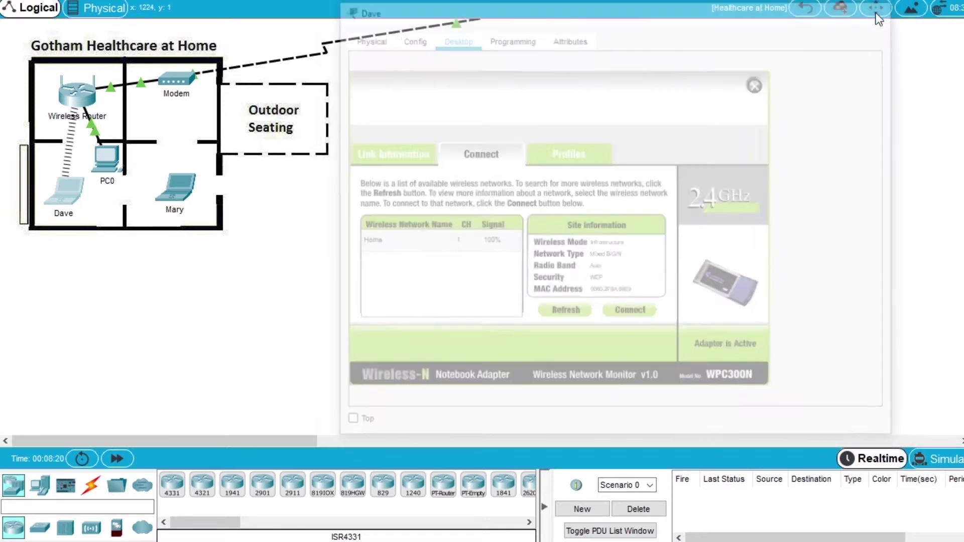
pyautogui.click(187, 195)
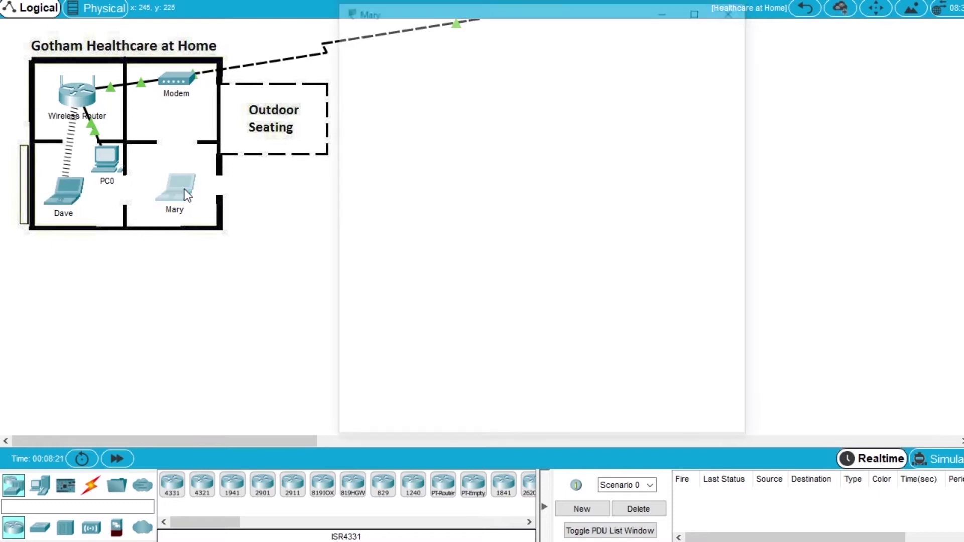
pyautogui.moveTo(754, 257); pyautogui.dragTo(891, 258)
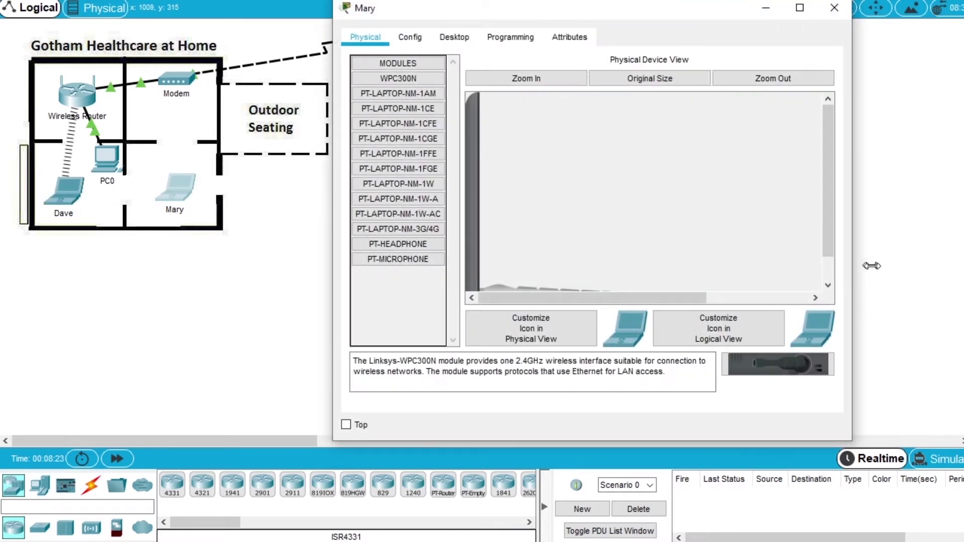
pyautogui.moveTo(486, 17); pyautogui.dragTo(453, 22)
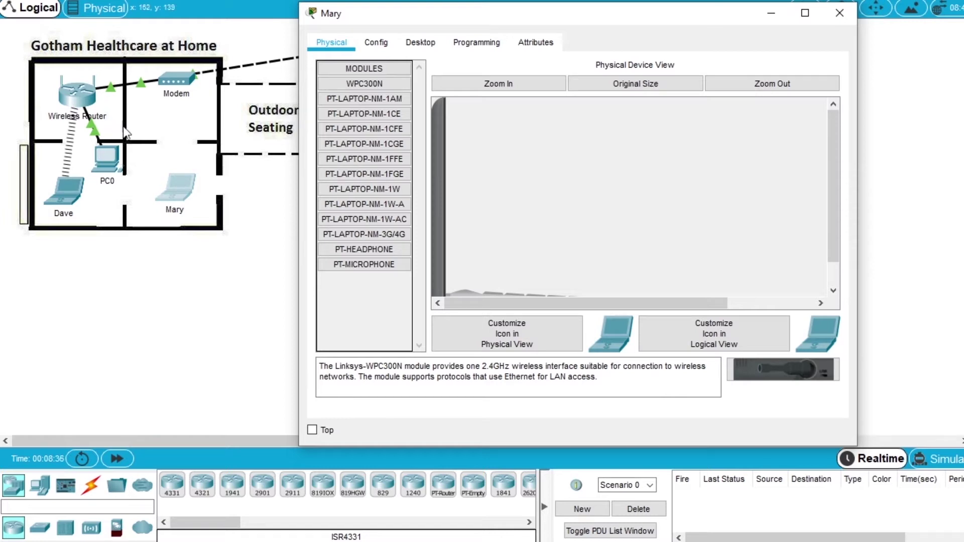
pyautogui.click(423, 46)
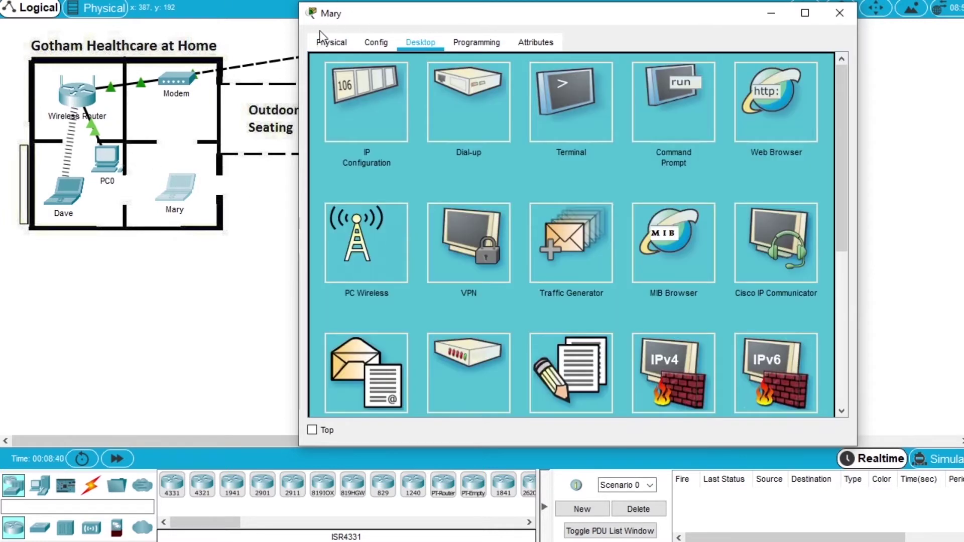
pyautogui.click(360, 254)
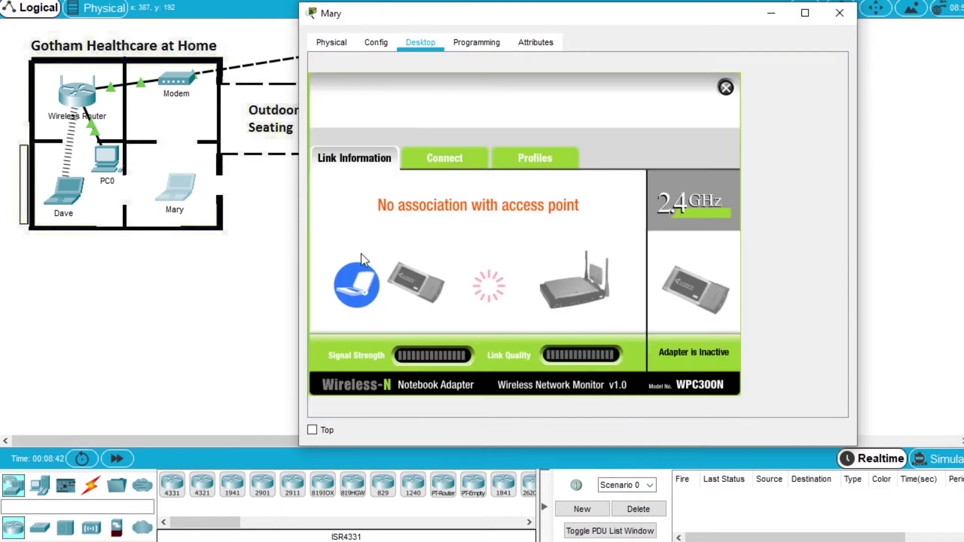
pyautogui.click(473, 164)
pyautogui.click(534, 320)
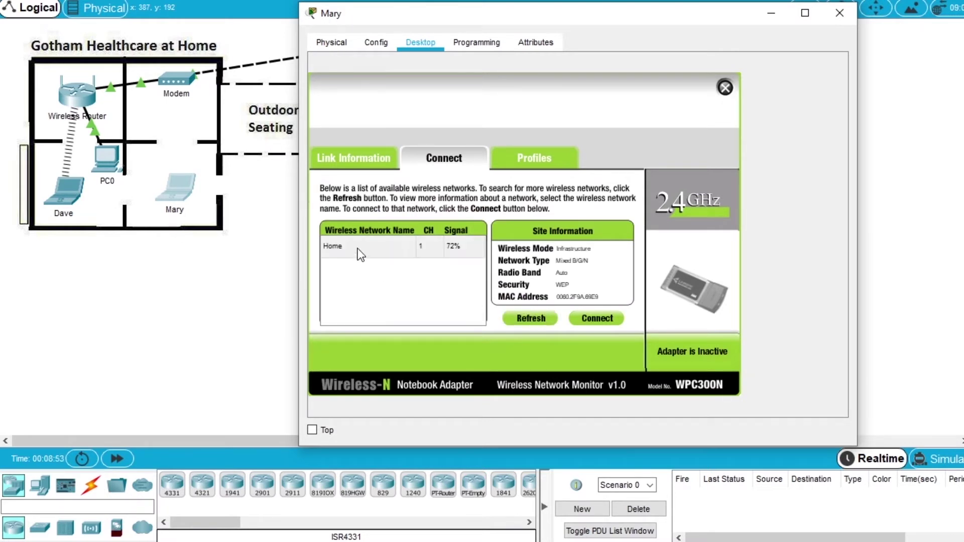
pyautogui.click(356, 252)
pyautogui.click(609, 321)
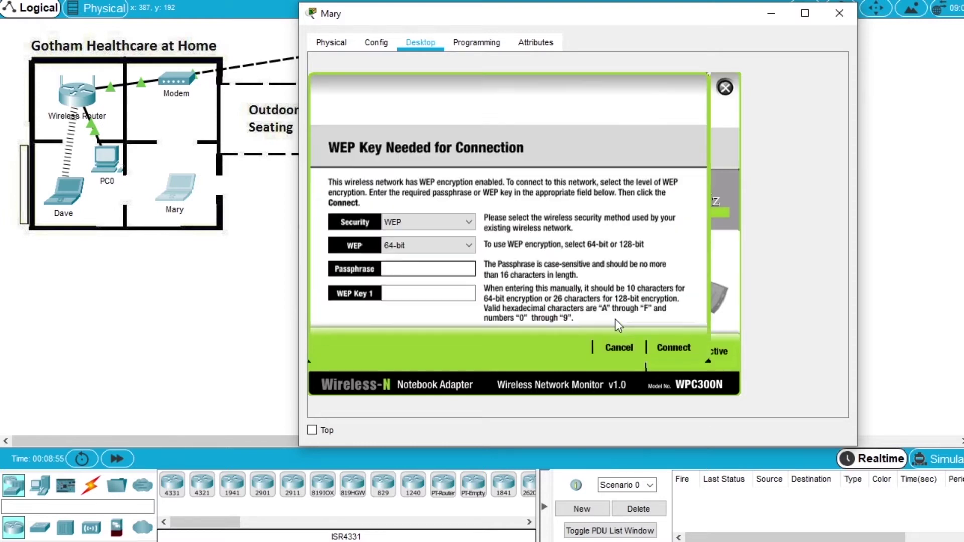
pyautogui.click(407, 294)
pyautogui.write('0123456789')
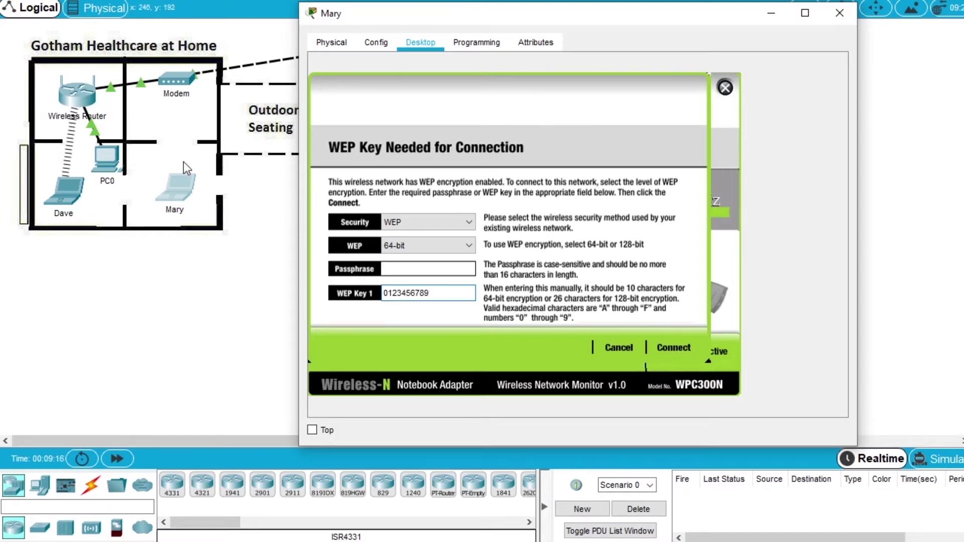
pyautogui.click(674, 348)
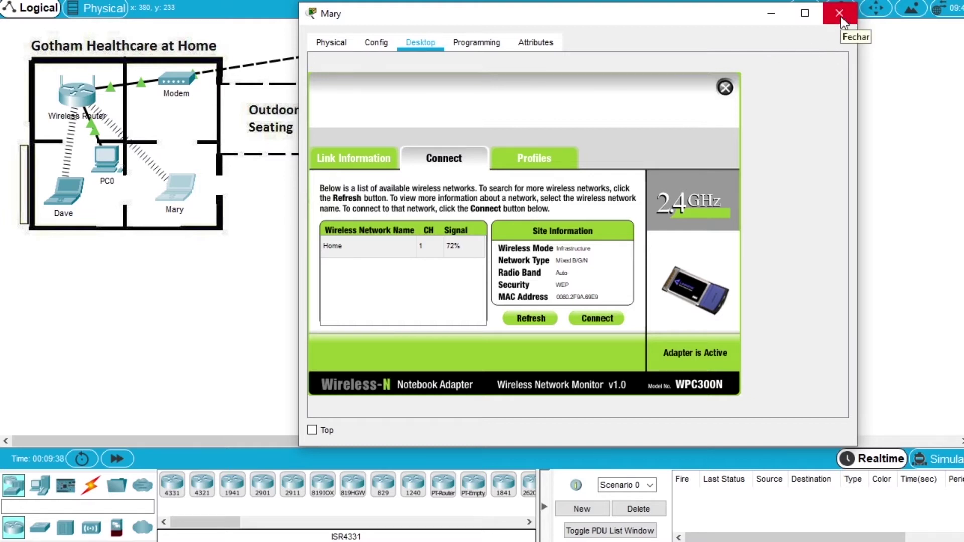
pyautogui.click(847, 20)
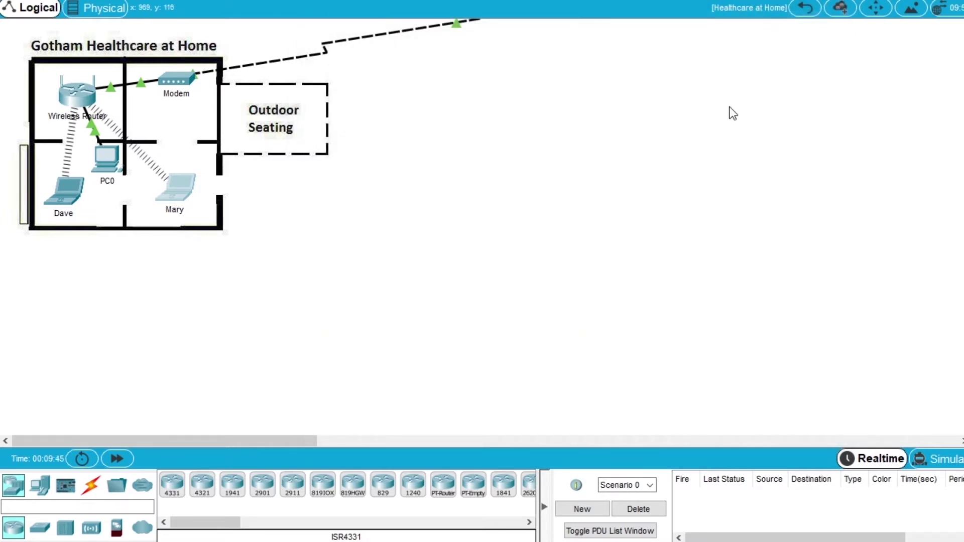
# Return to the root map and open the Gotham Healthcare Branch site
pyautogui.click(803, 9)
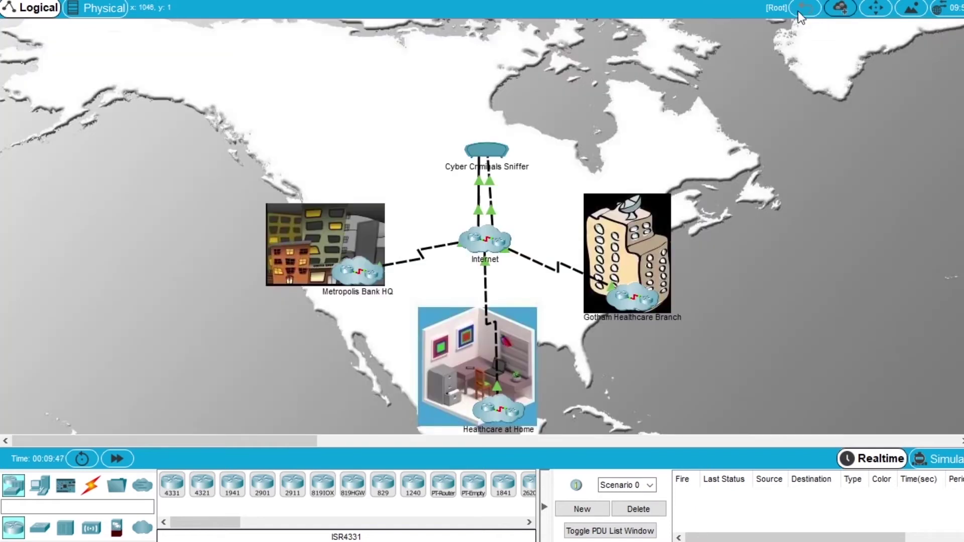
pyautogui.scroll(-1, 690, 253)
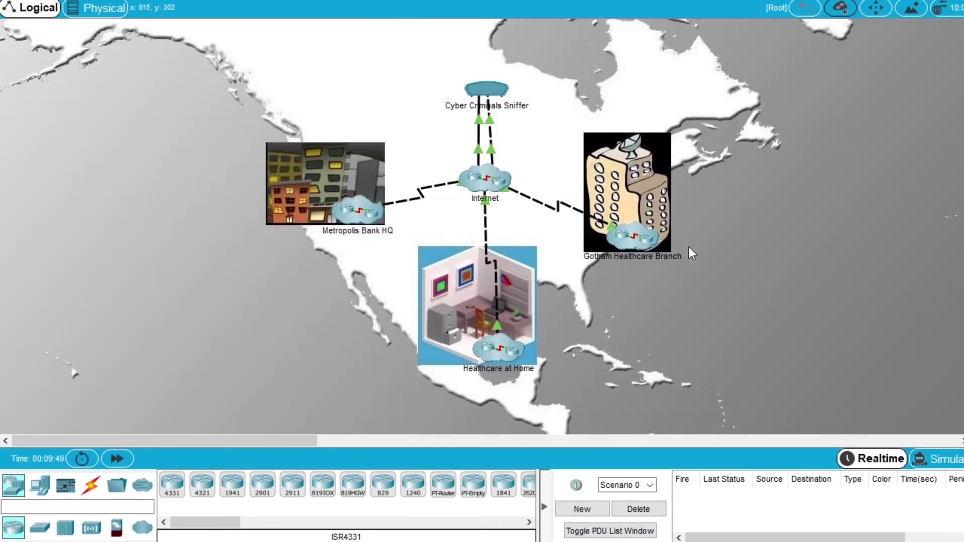
pyautogui.click(630, 241)
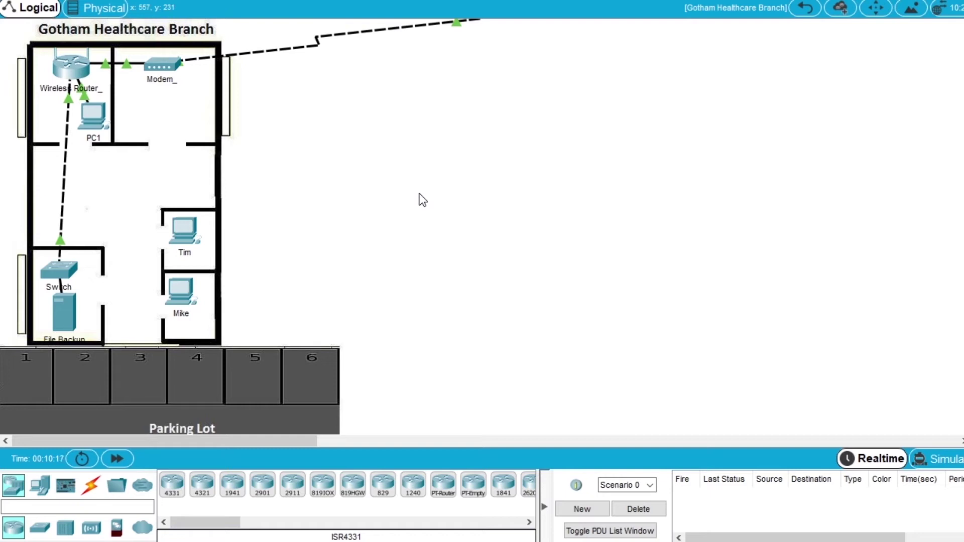
# Open PC1's configuration window, widen it, and show its Desktop applications
pyautogui.click(95, 118)
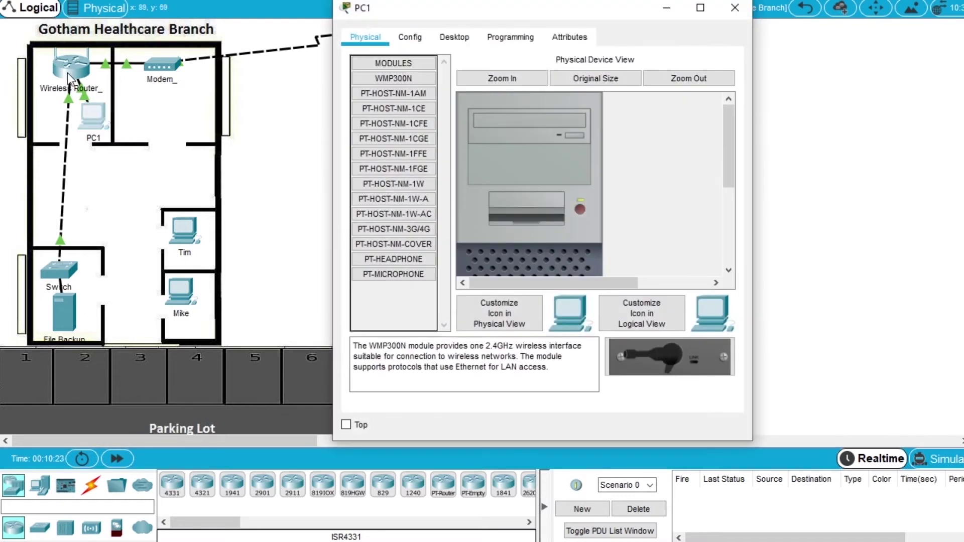
pyautogui.moveTo(333, 210); pyautogui.dragTo(282, 214)
pyautogui.moveTo(752, 239); pyautogui.dragTo(835, 243)
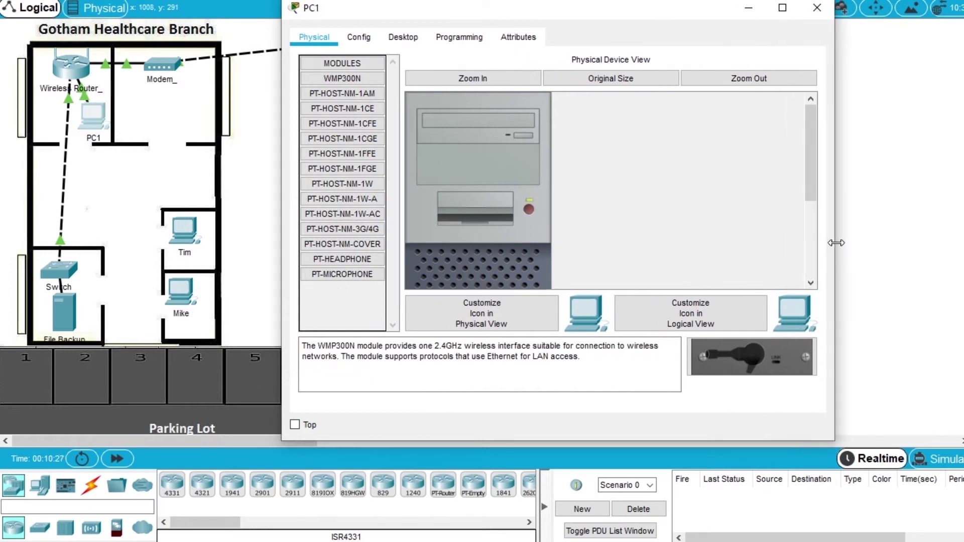
pyautogui.click(405, 38)
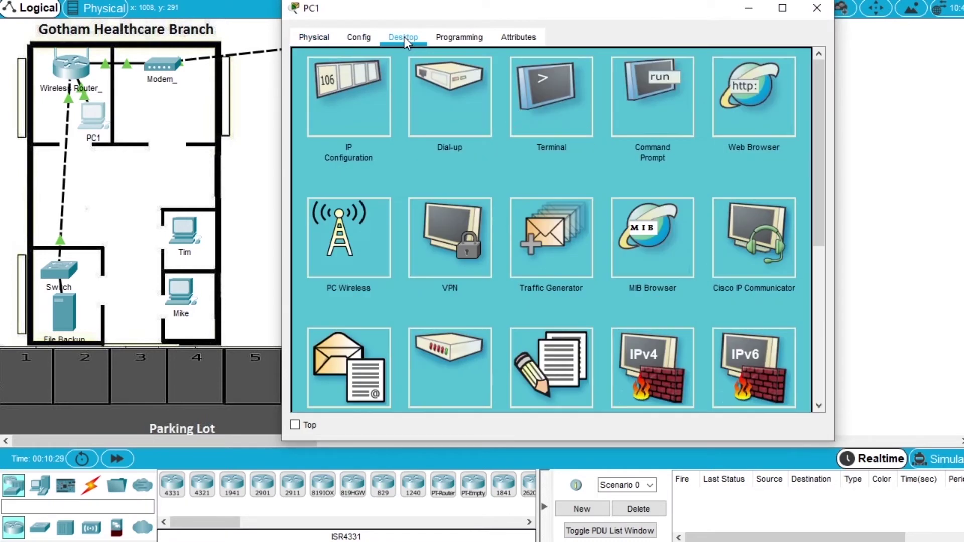
# Run ipconfig in PC1's Command Prompt to find gateway 10.44.2.1, then close the prompt
pyautogui.click(661, 106)
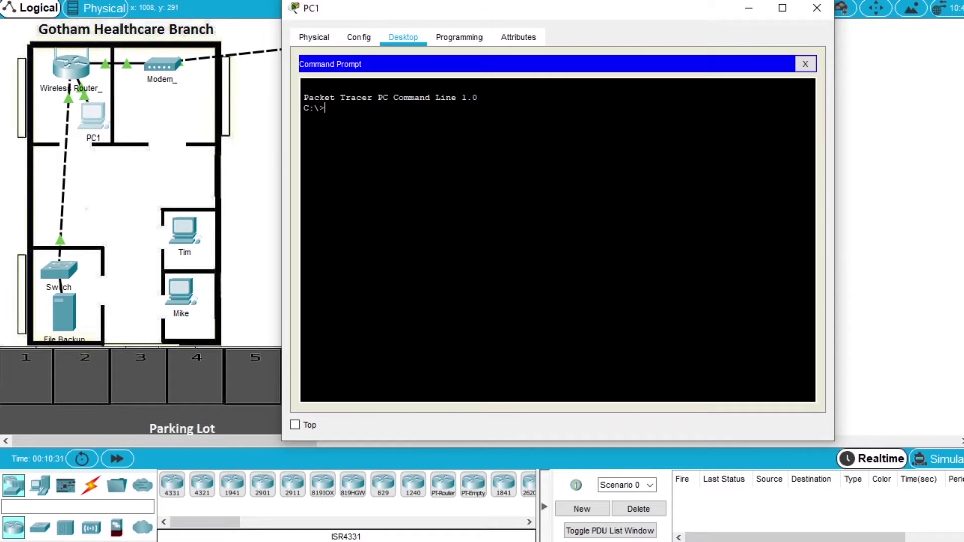
pyautogui.write('ipconfig')
pyautogui.press('Return')
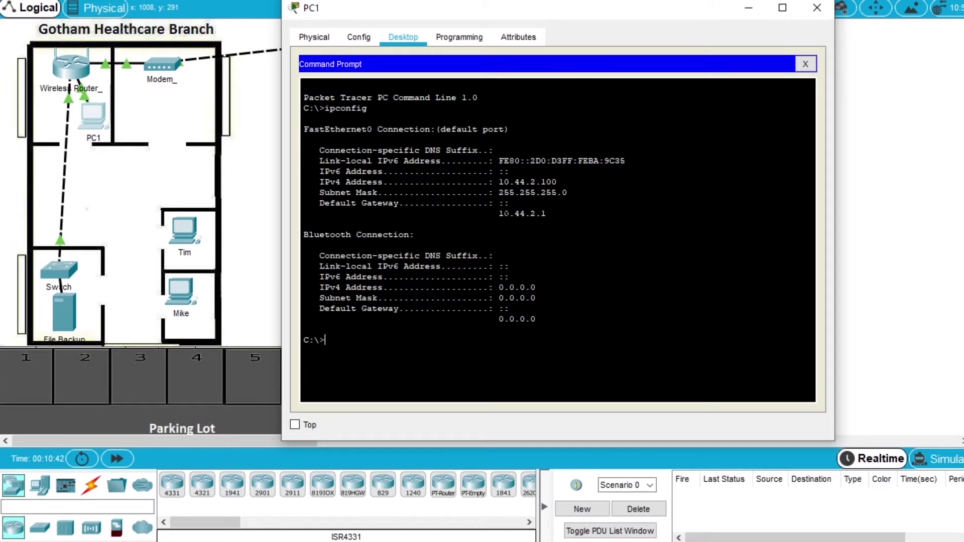
pyautogui.click(805, 66)
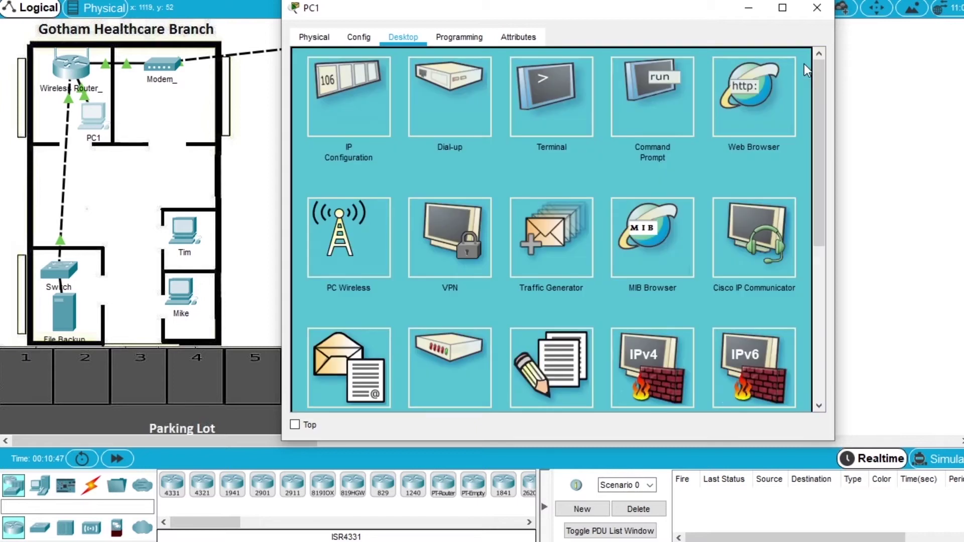
# Browse to 10.44.2.1 in PC1's web browser
pyautogui.click(759, 108)
pyautogui.click(472, 80)
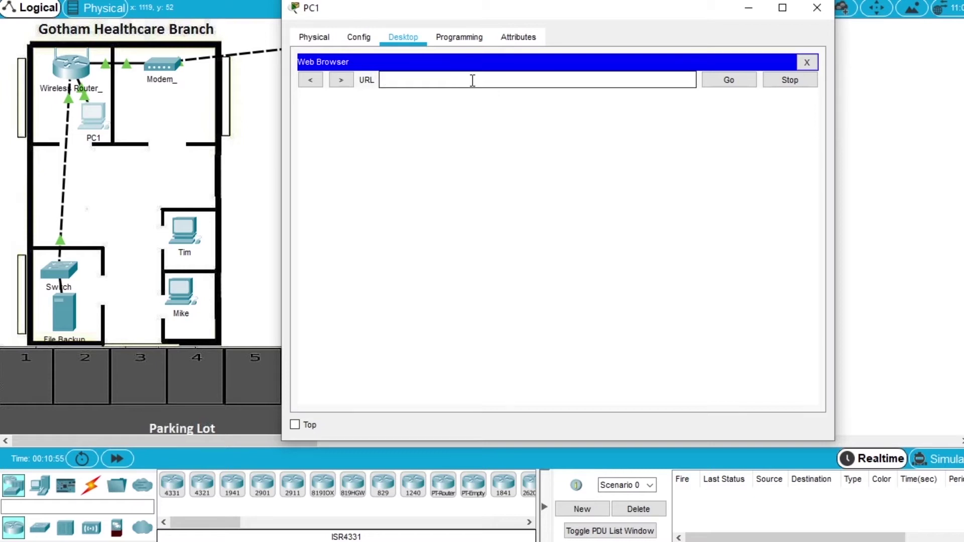
pyautogui.write('10.44.2.1')
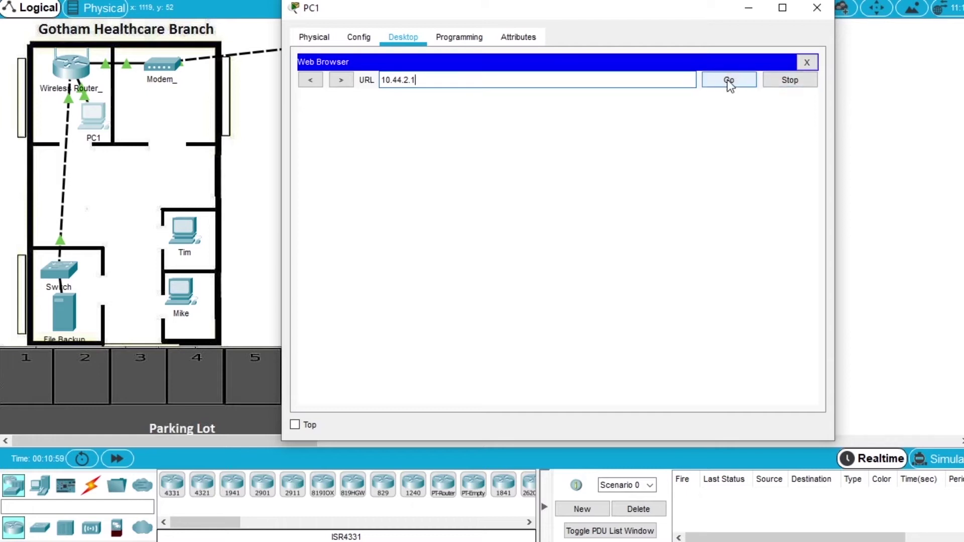
pyautogui.click(729, 82)
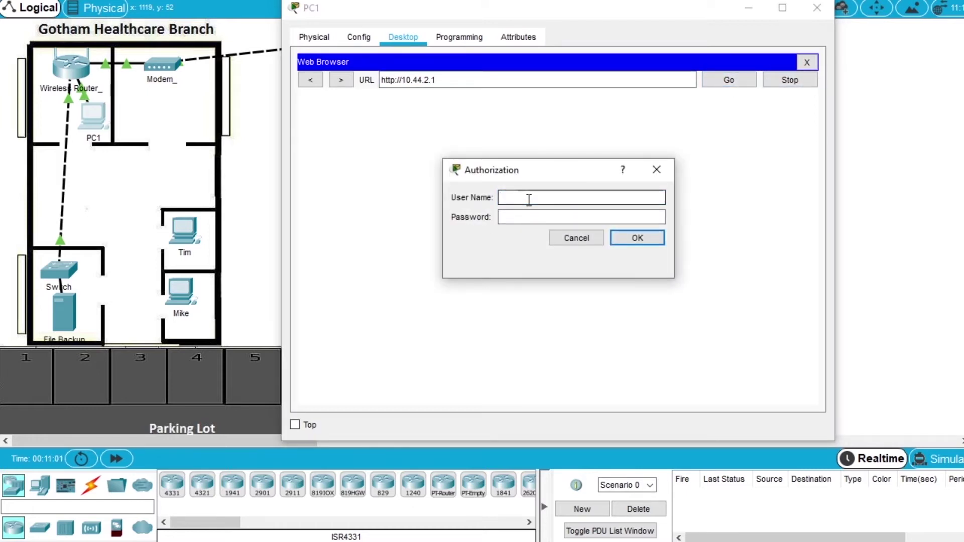
# Log into the router with the administrator user name and password
pyautogui.write('admin')
pyautogui.click(522, 212)
pyautogui.write('admin')
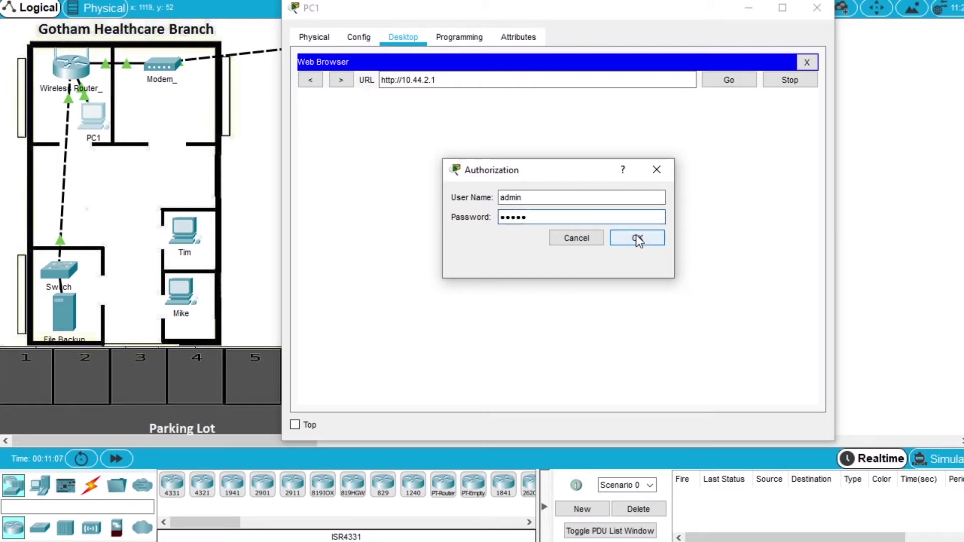
pyautogui.click(636, 238)
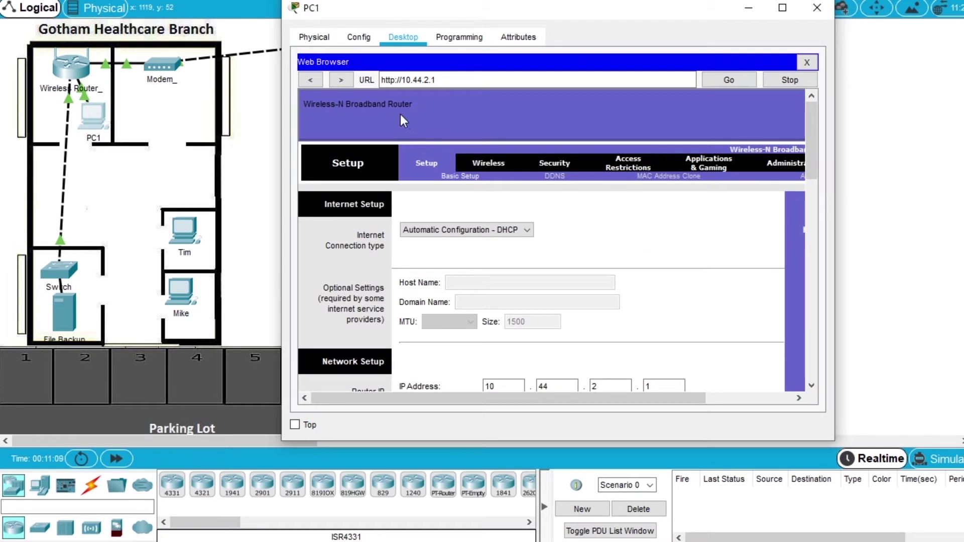
pyautogui.scroll(-1, 815, 141)
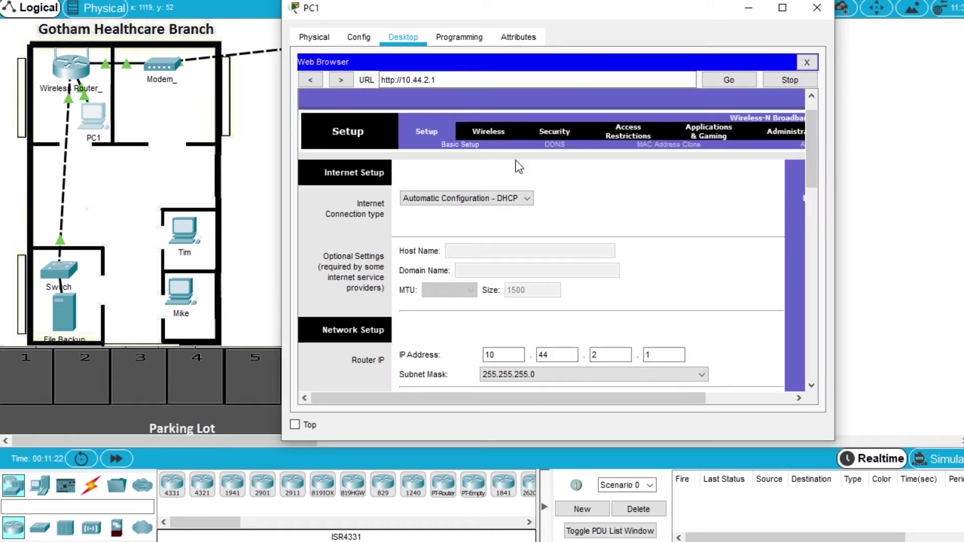
# On Basic Wireless Settings, replace the SSID DefaultWIFI with BranchSite
pyautogui.click(490, 131)
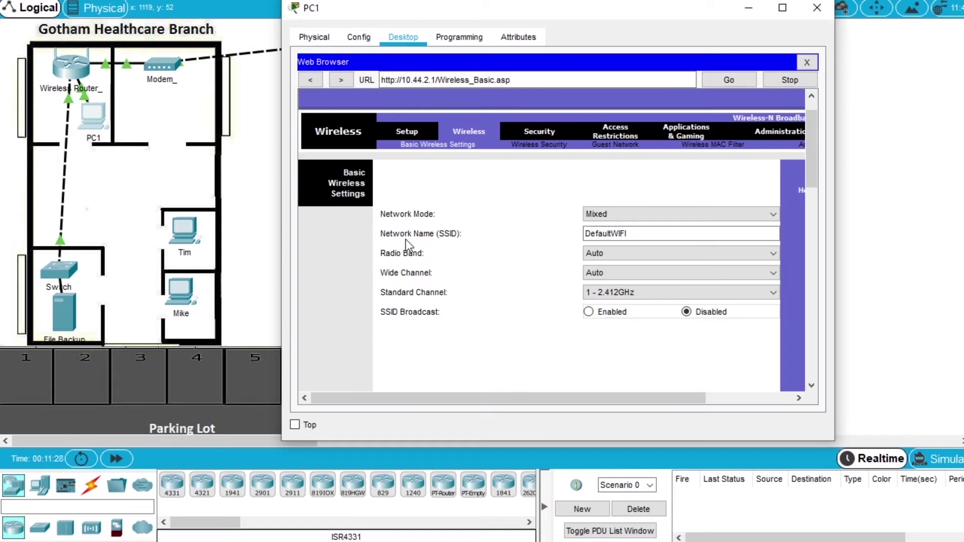
pyautogui.click(649, 233)
pyautogui.moveTo(649, 233); pyautogui.dragTo(525, 237)
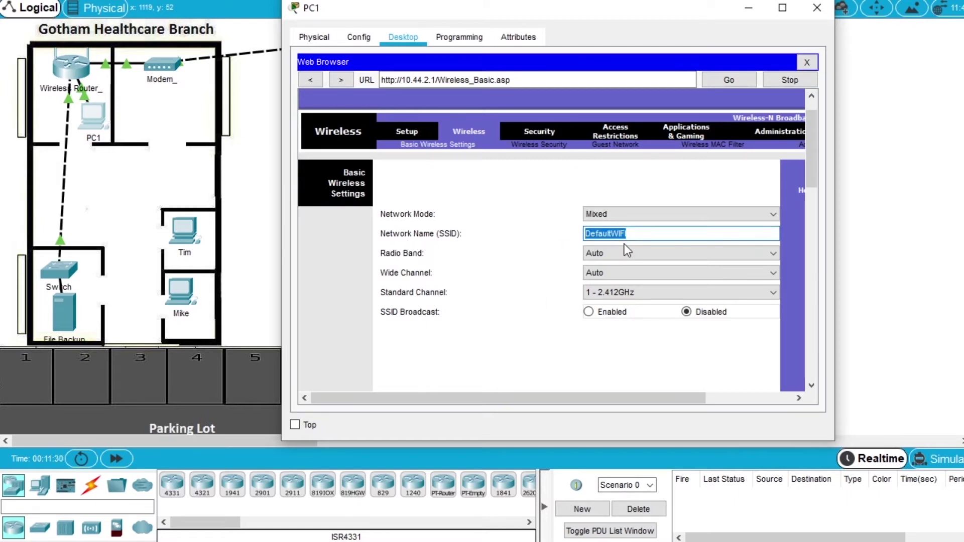
pyautogui.write('BranchSite')
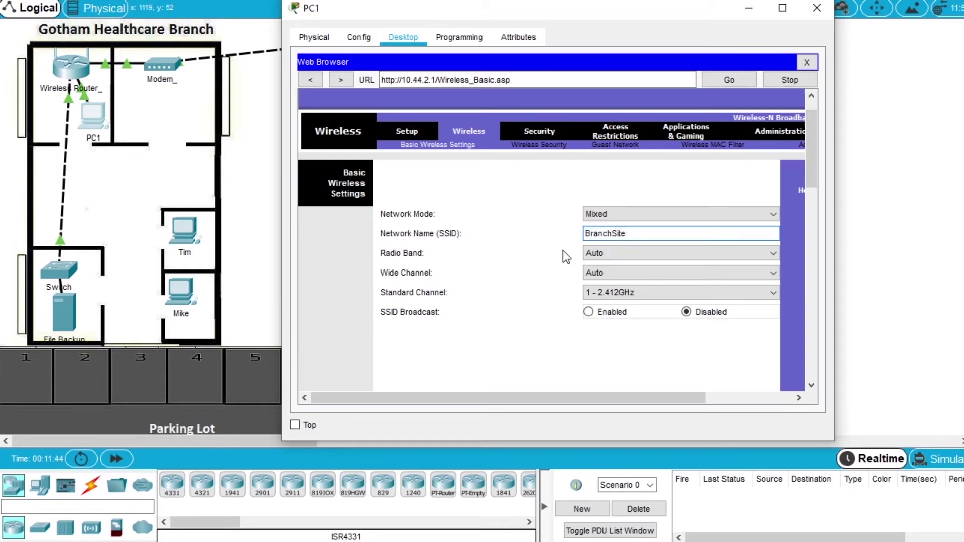
# Set channel 6 - 2.437GHz, enable SSID broadcast, and save the wireless settings
pyautogui.click(625, 293)
pyautogui.scroll(-1, 640, 320)
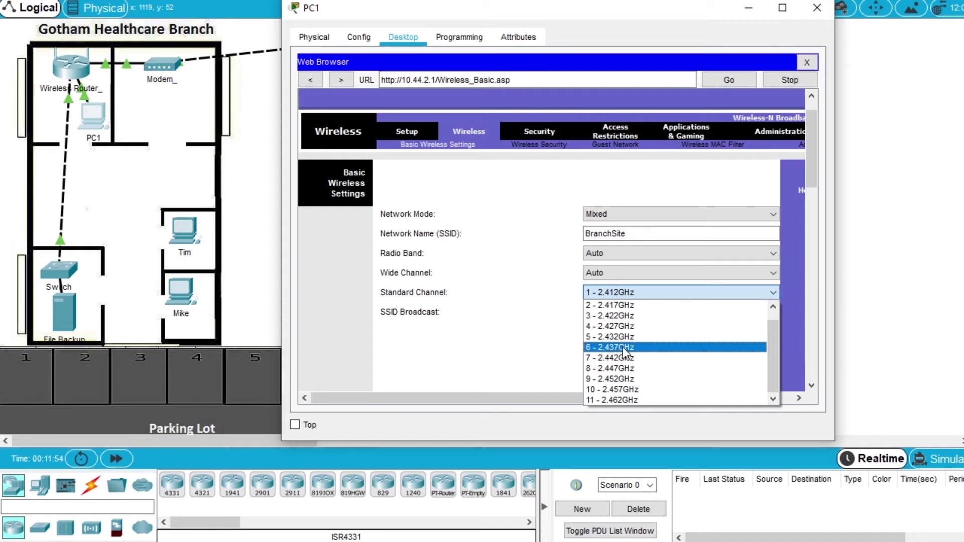
pyautogui.click(624, 348)
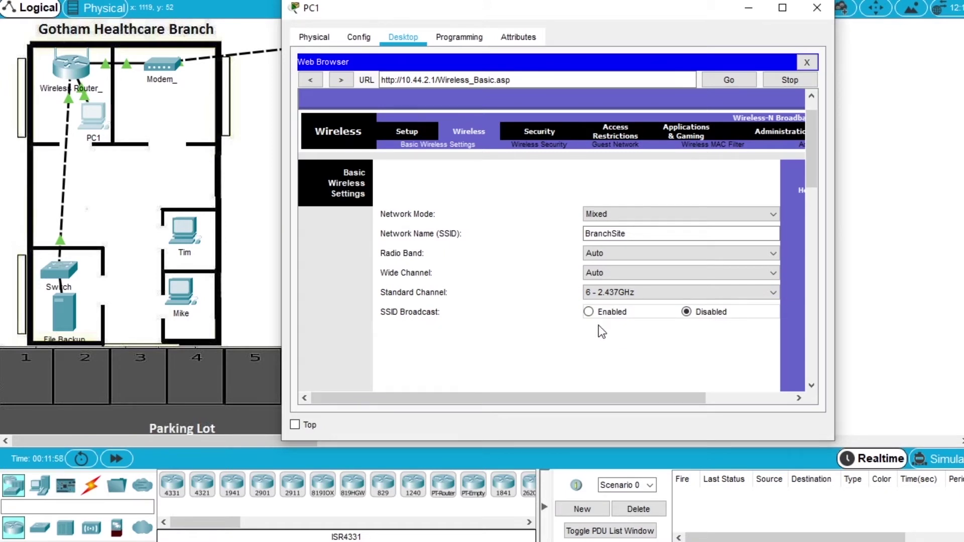
pyautogui.click(617, 313)
pyautogui.moveTo(811, 146); pyautogui.dragTo(831, 366)
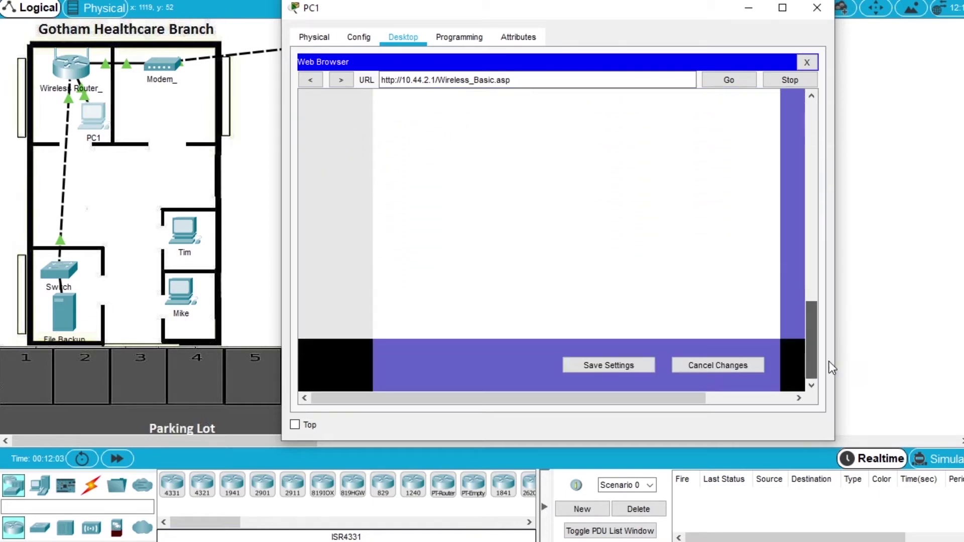
pyautogui.click(642, 371)
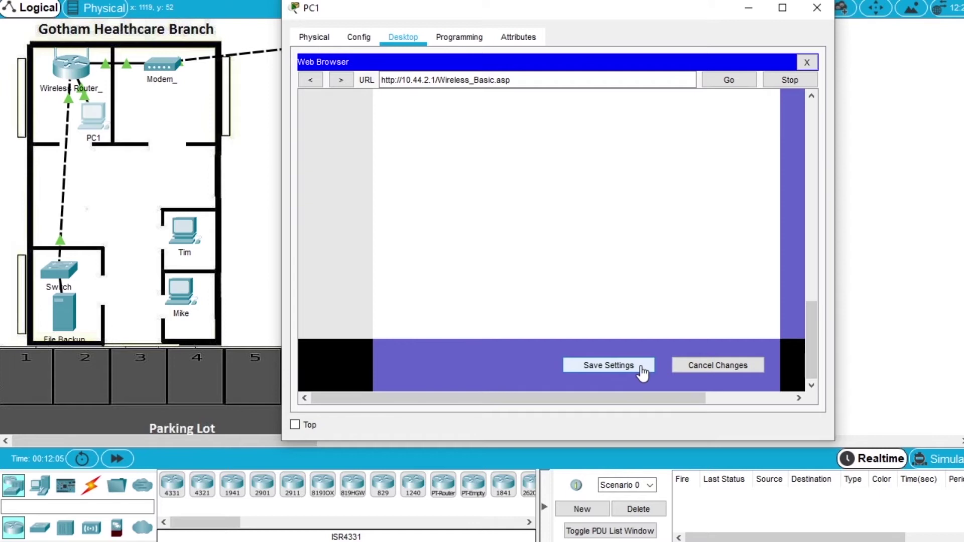
pyautogui.moveTo(811, 350); pyautogui.dragTo(796, 131)
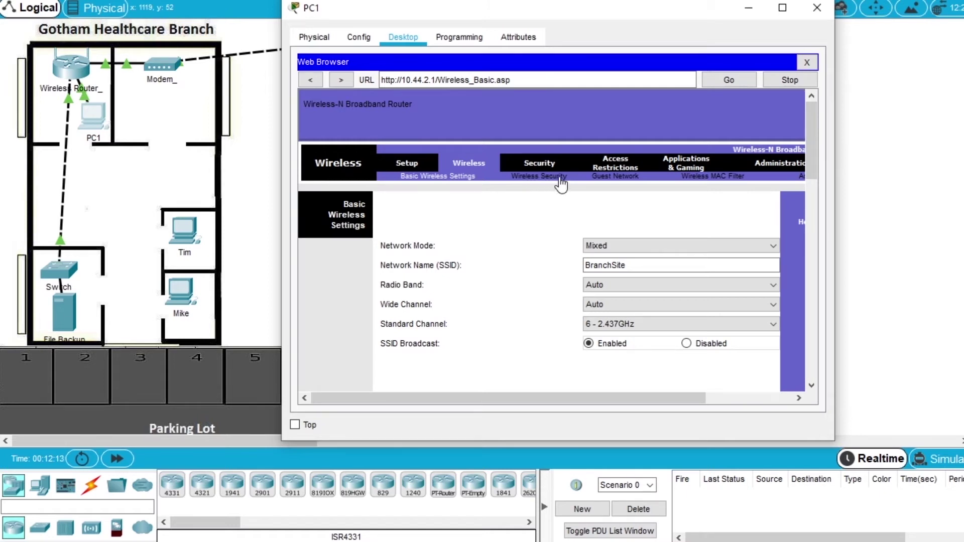
# Set the router's wireless Security Mode to WPA2 Personal
pyautogui.click(556, 177)
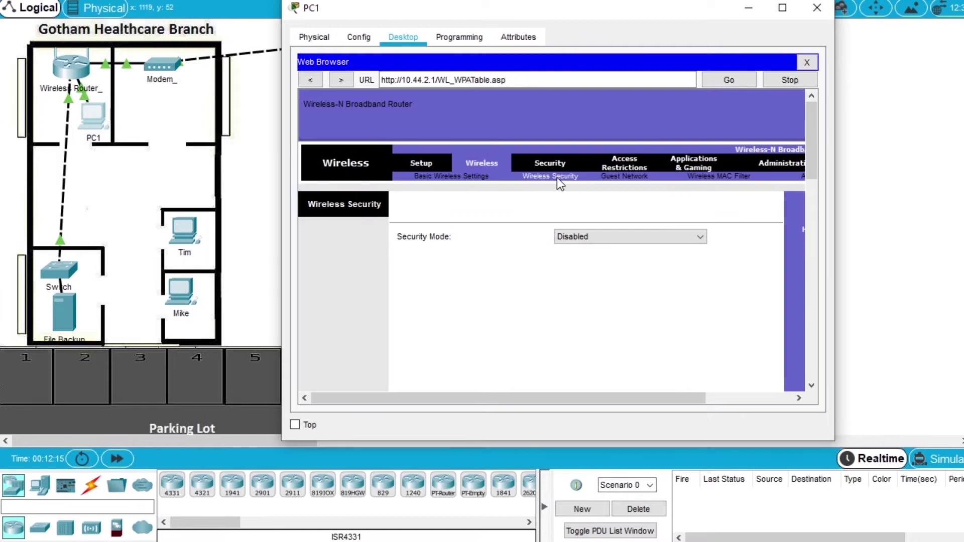
pyautogui.click(592, 236)
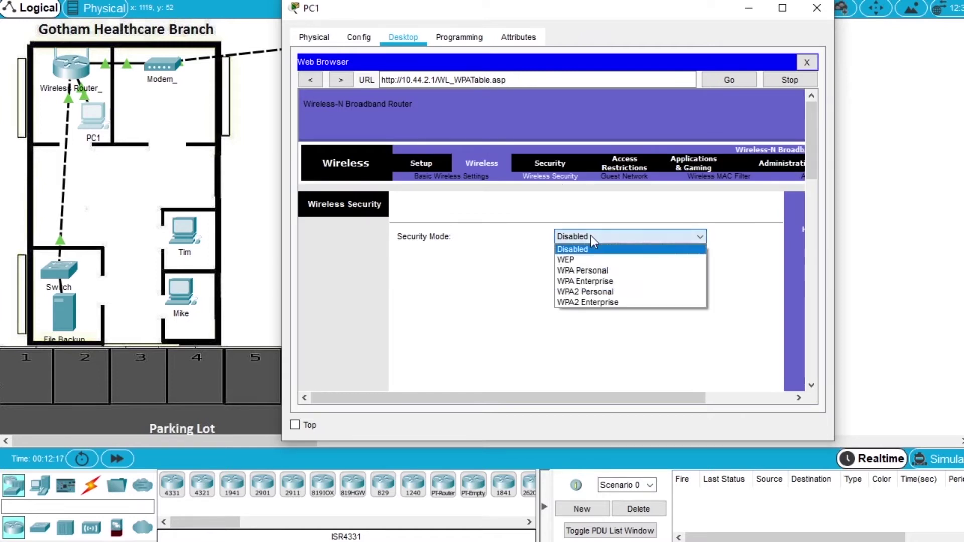
pyautogui.click(593, 293)
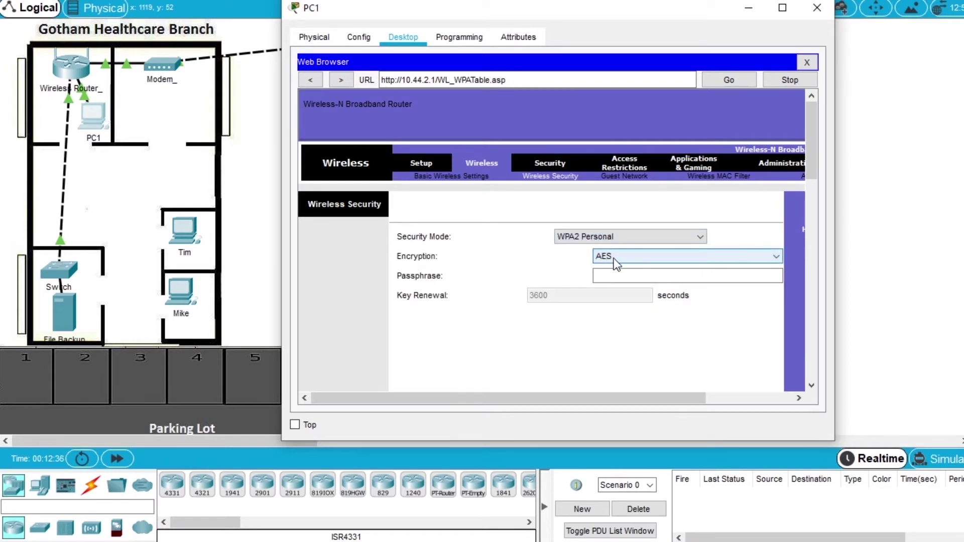
# Enter the wireless passphrase, keeping AES encryption, and save the security settings
pyautogui.click(609, 274)
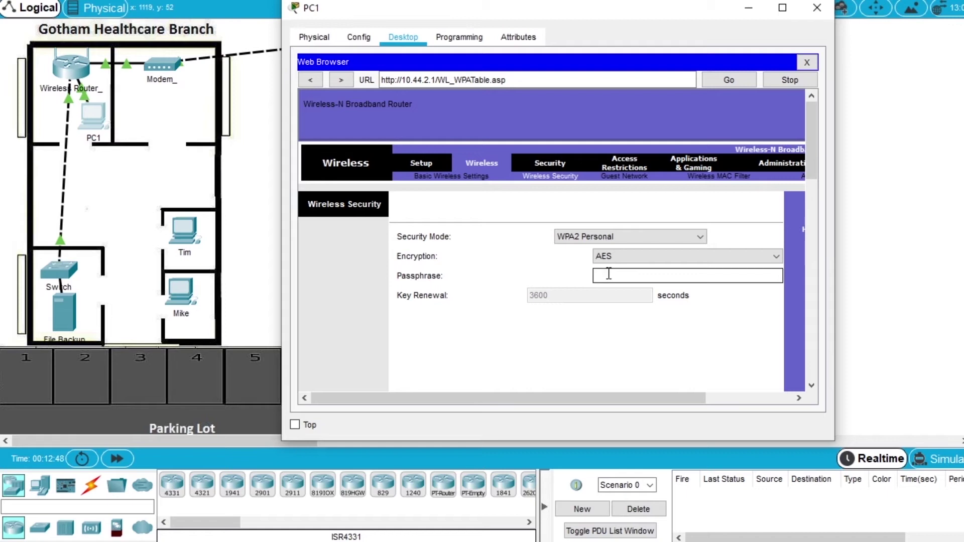
pyautogui.write('ciscosecure')
pyautogui.click(647, 339)
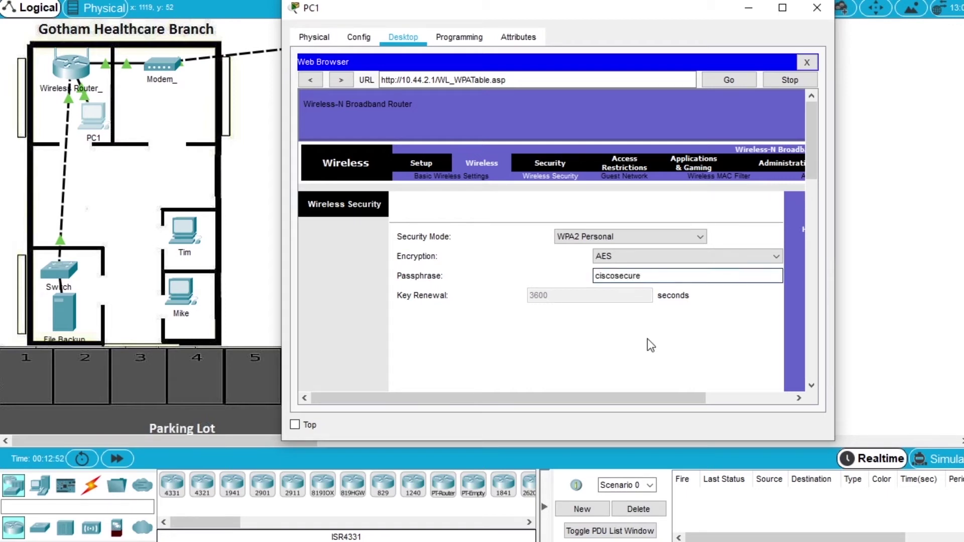
pyautogui.moveTo(811, 152); pyautogui.dragTo(823, 373)
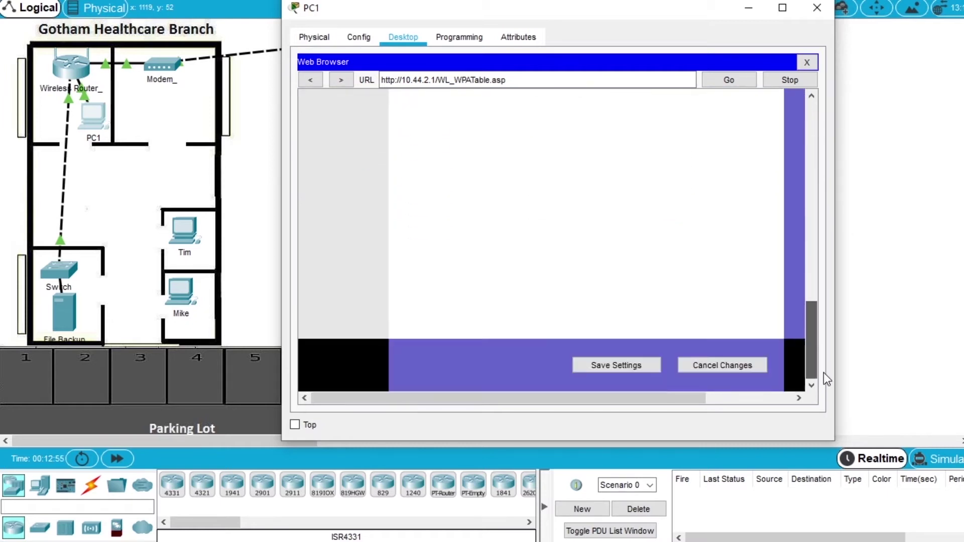
pyautogui.click(642, 371)
pyautogui.moveTo(812, 345); pyautogui.dragTo(803, 117)
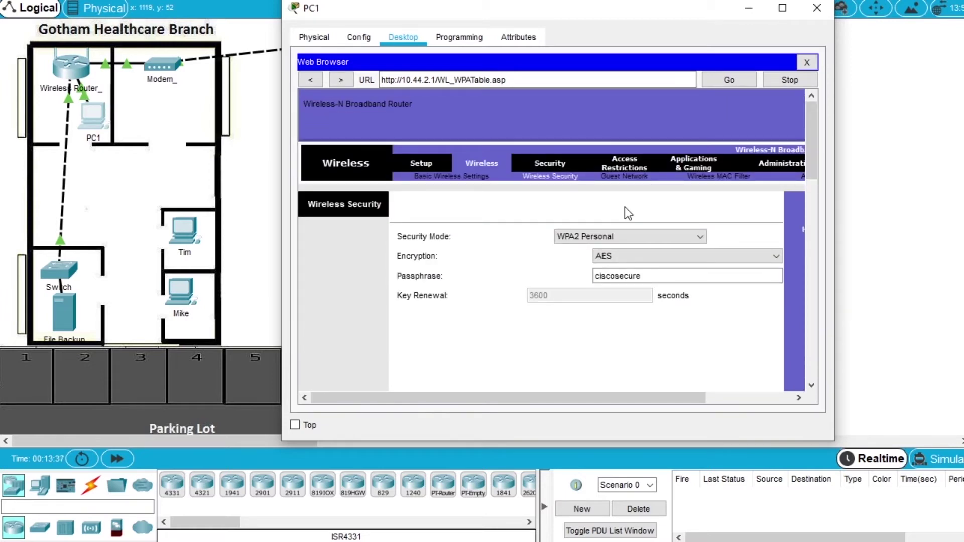
# Close PC1's window and open Tim's Desktop applications in a widened window
pyautogui.click(817, 10)
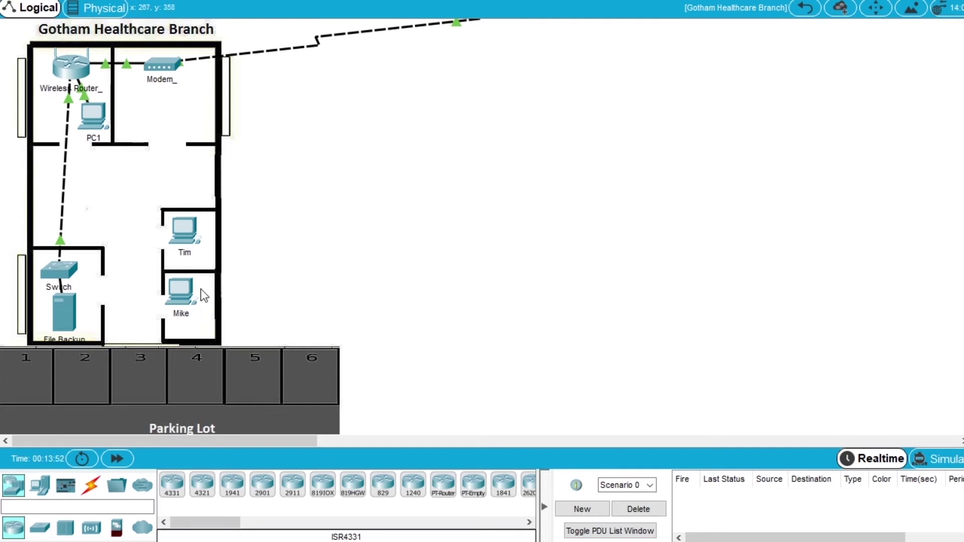
pyautogui.click(186, 237)
pyautogui.moveTo(753, 194); pyautogui.dragTo(888, 194)
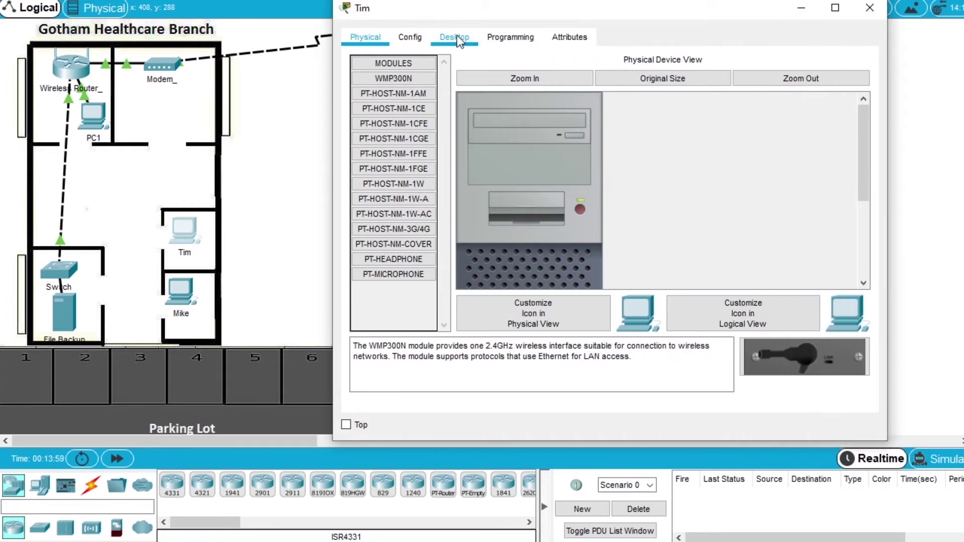
pyautogui.click(458, 41)
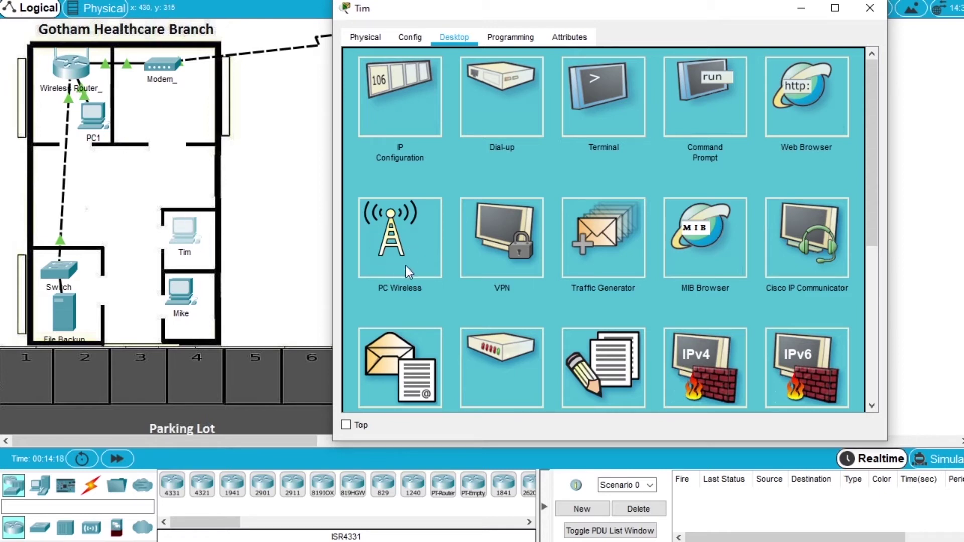
# In PC Wireless, refresh networks and connect Tim to BranchSite with the pre-shared key
pyautogui.click(420, 255)
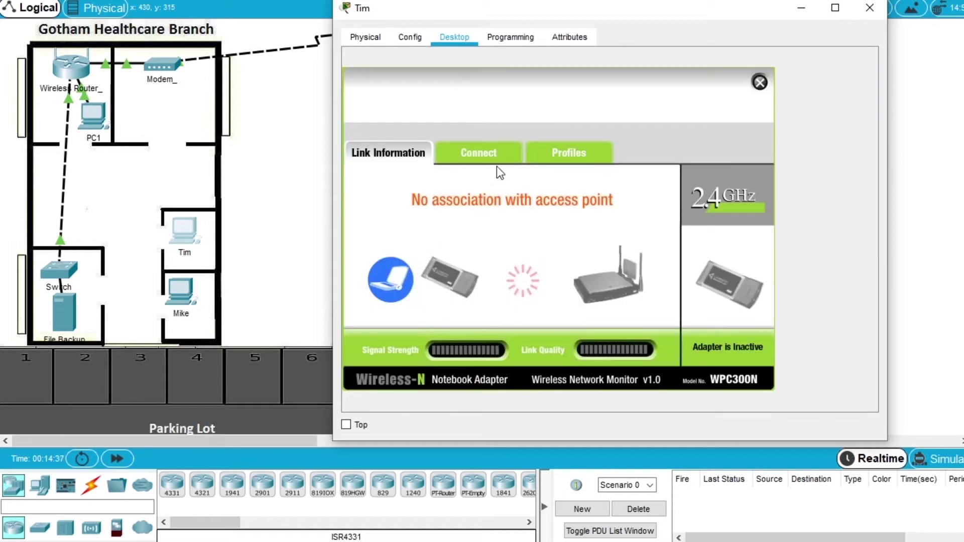
pyautogui.click(507, 153)
pyautogui.click(560, 316)
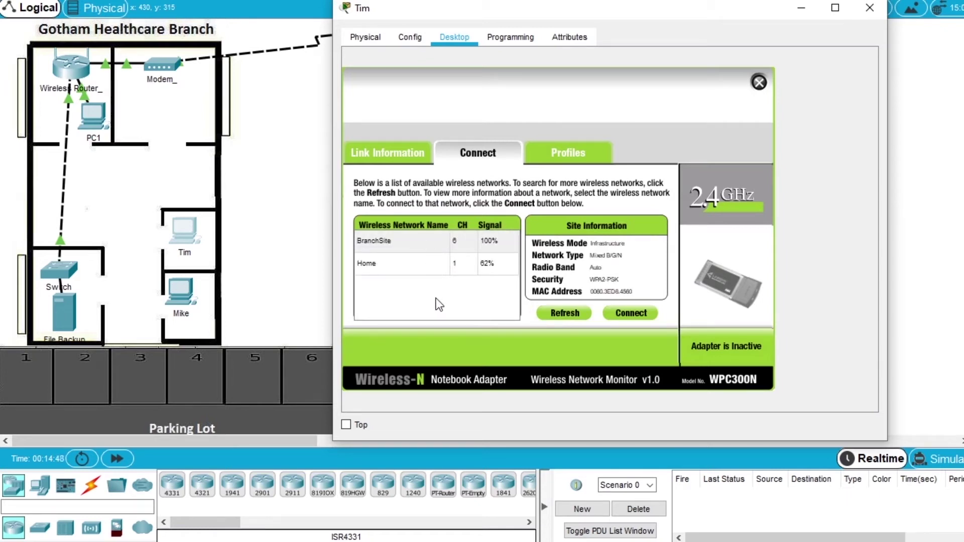
pyautogui.click(400, 245)
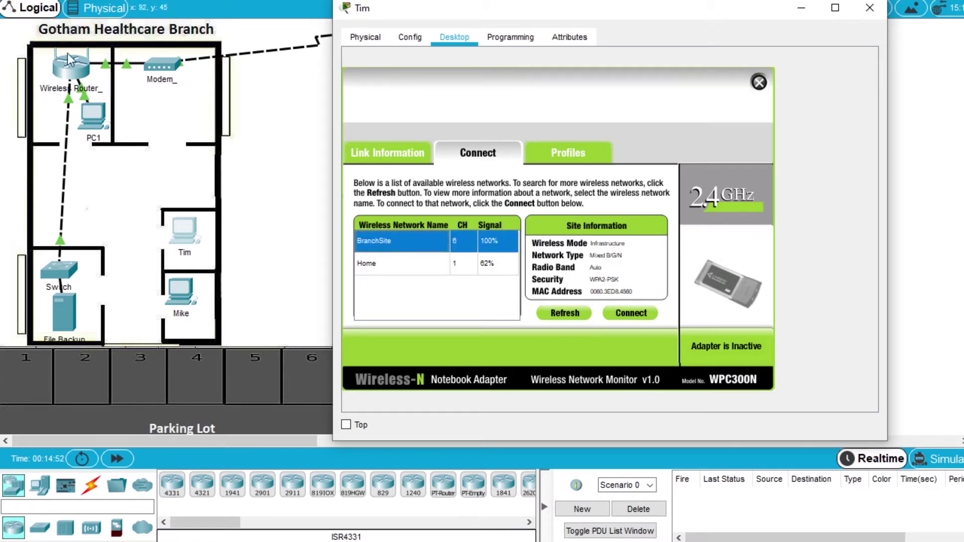
pyautogui.click(631, 314)
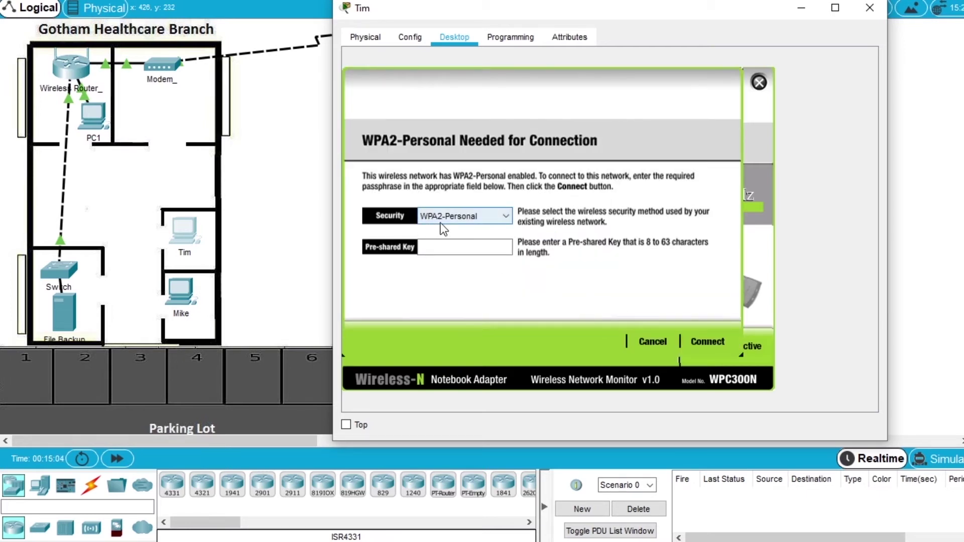
pyautogui.click(440, 247)
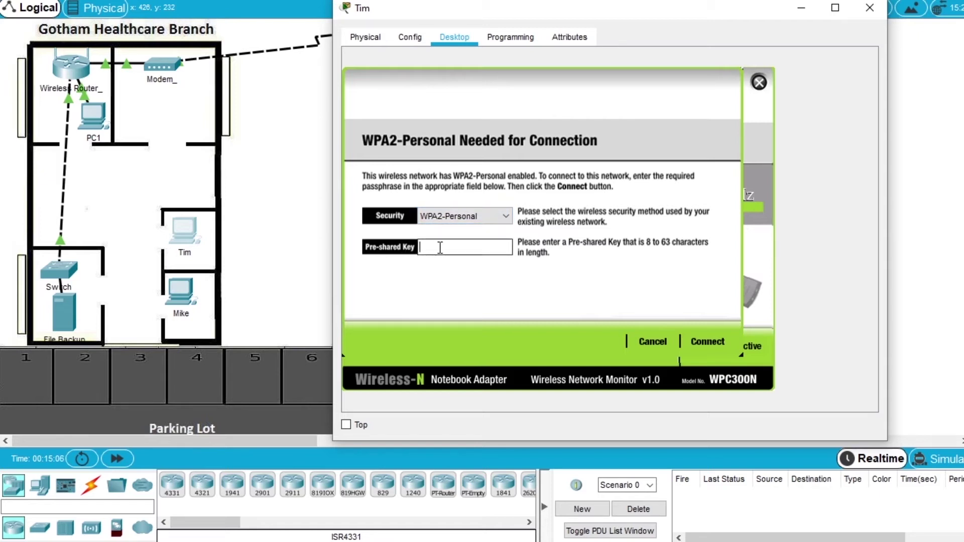
pyautogui.write('ciscosecure')
pyautogui.click(713, 343)
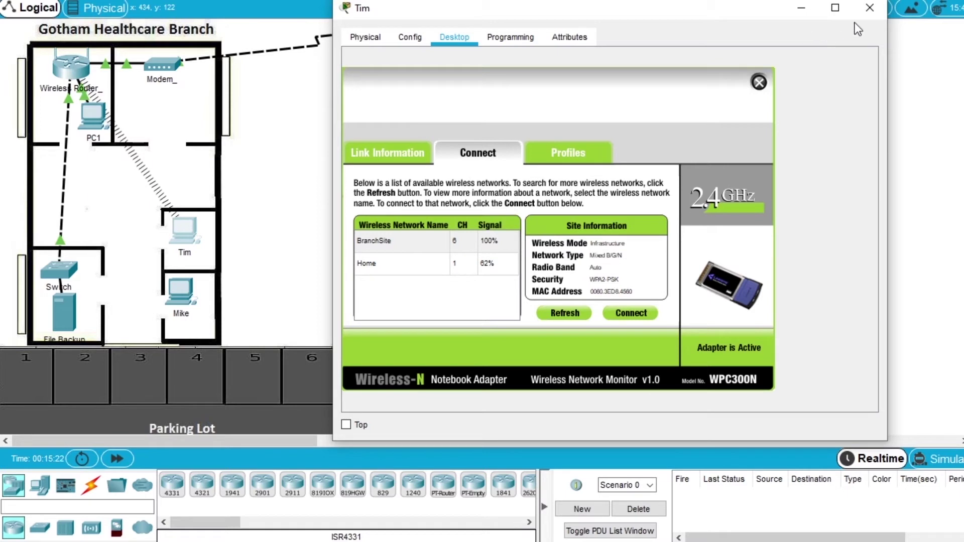
# Close Tim's window and open Mike's Desktop applications in a widened window
pyautogui.click(870, 8)
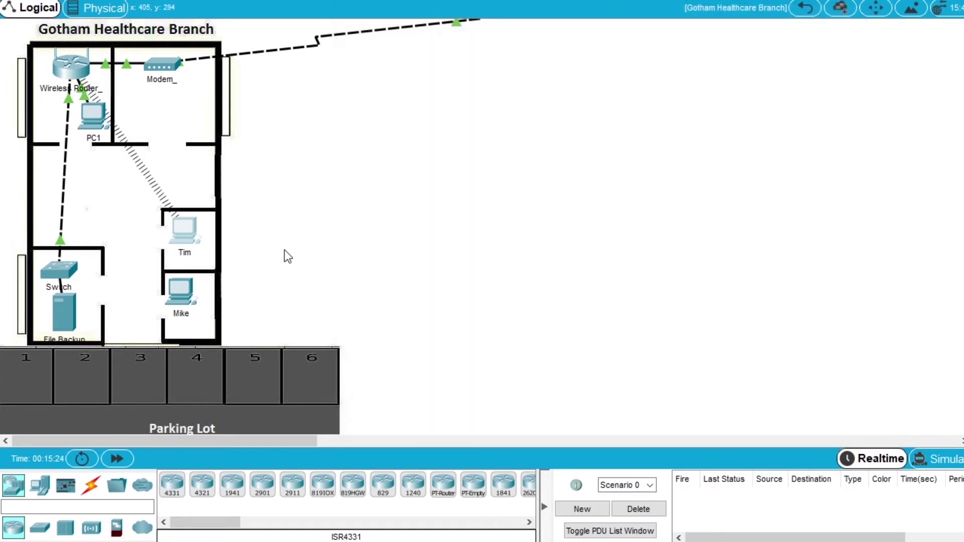
pyautogui.click(180, 295)
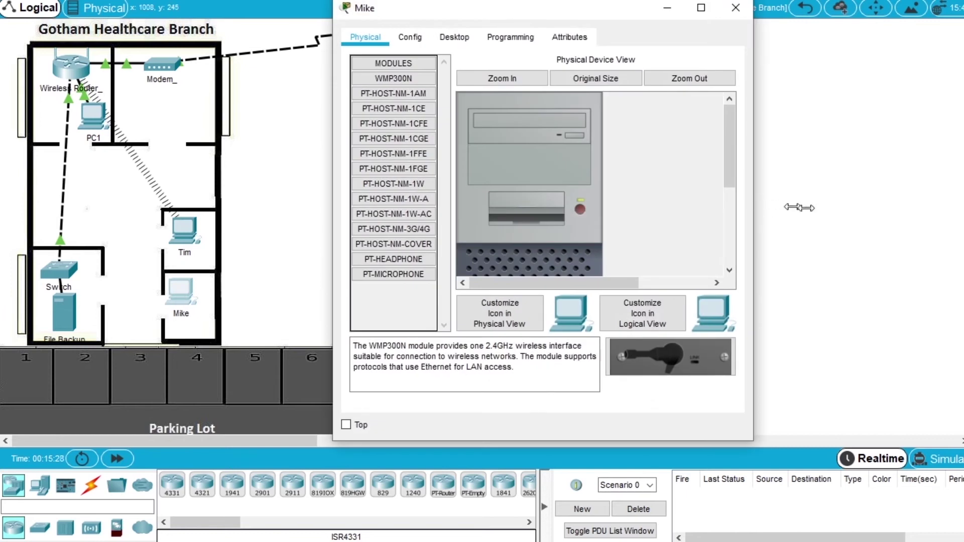
pyautogui.moveTo(799, 207); pyautogui.dragTo(901, 211)
pyautogui.click(454, 37)
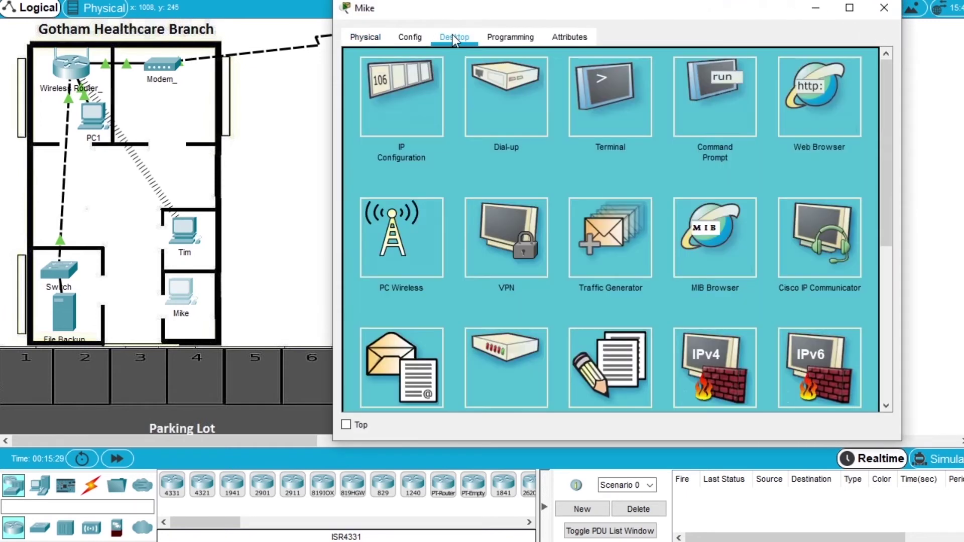
# Connect Mike to BranchSite via PC Wireless with the pre-shared key, then close his window
pyautogui.click(400, 255)
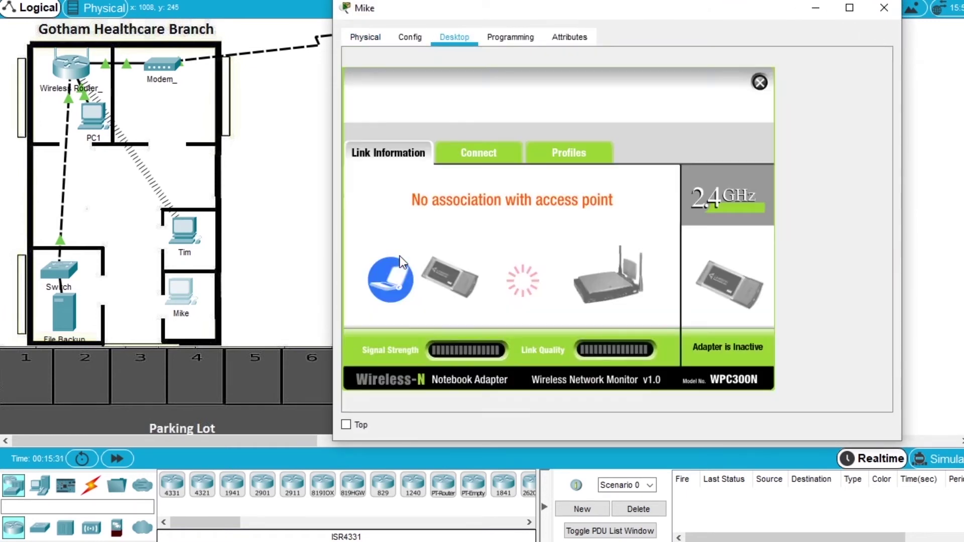
pyautogui.click(475, 152)
pyautogui.click(562, 312)
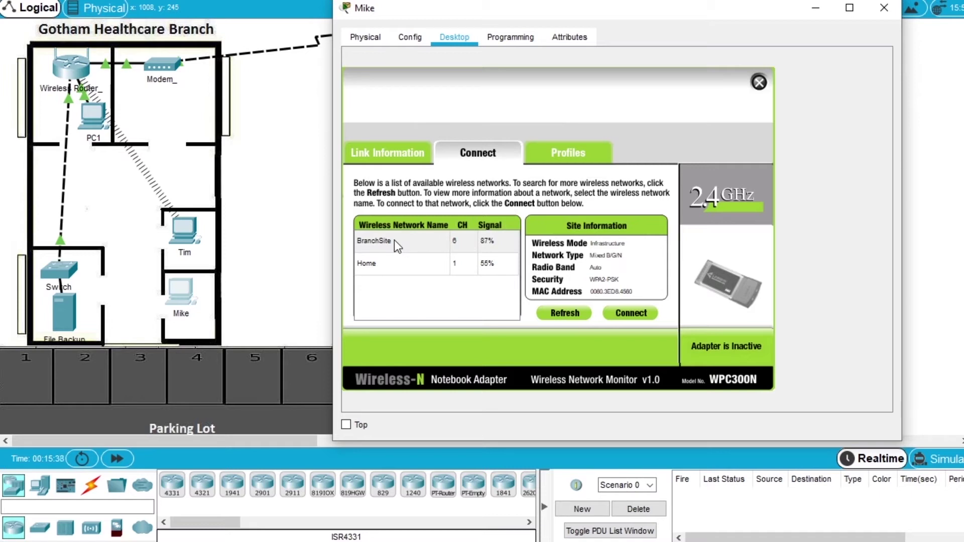
pyautogui.click(394, 240)
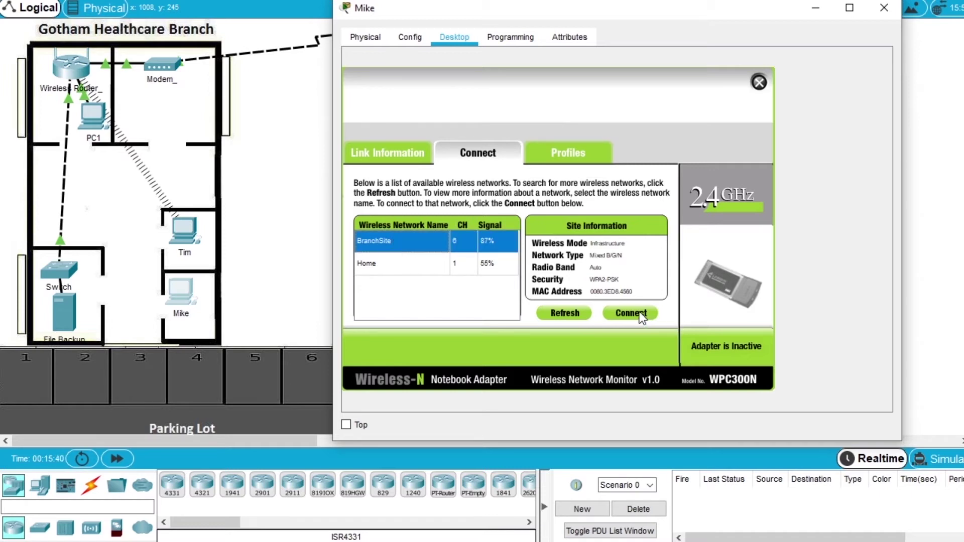
pyautogui.click(631, 313)
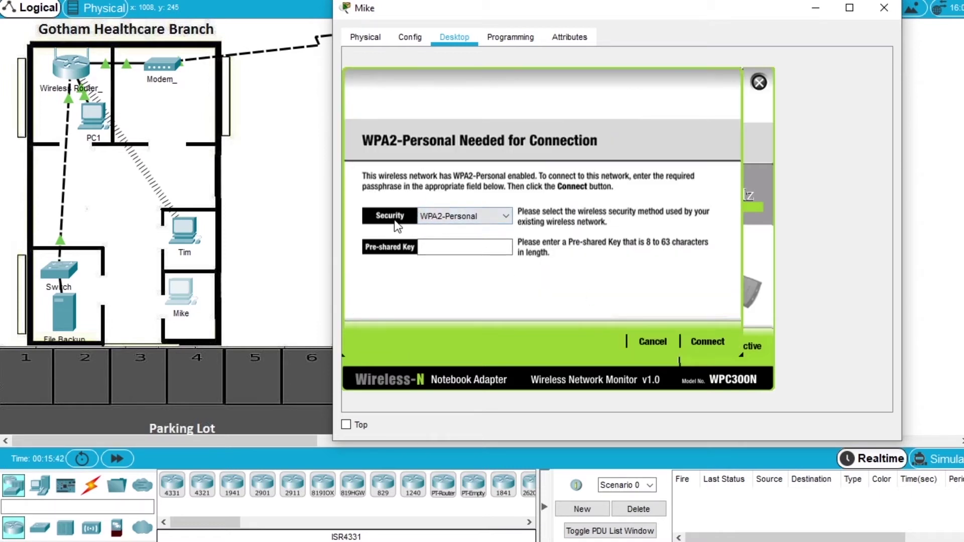
pyautogui.click(459, 248)
pyautogui.write('ciscosecure')
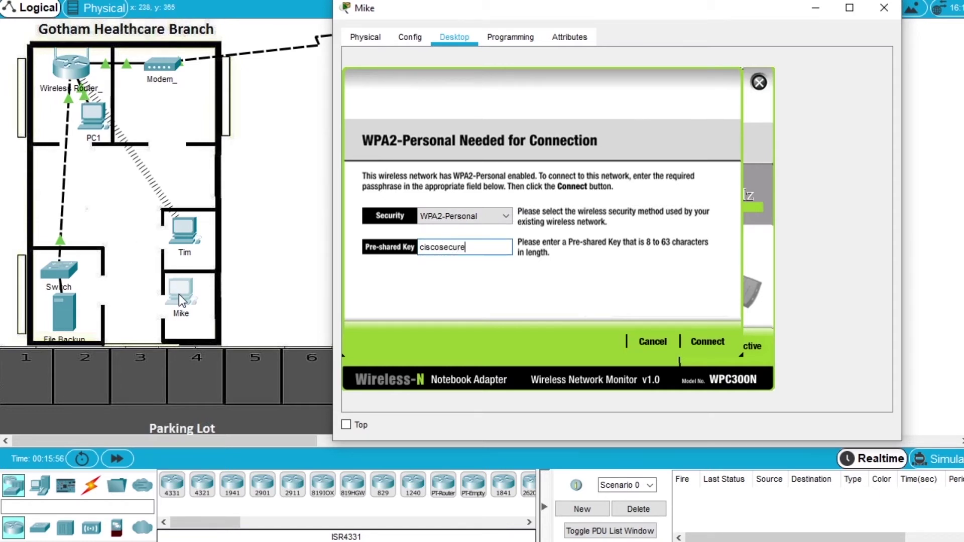
pyautogui.click(710, 341)
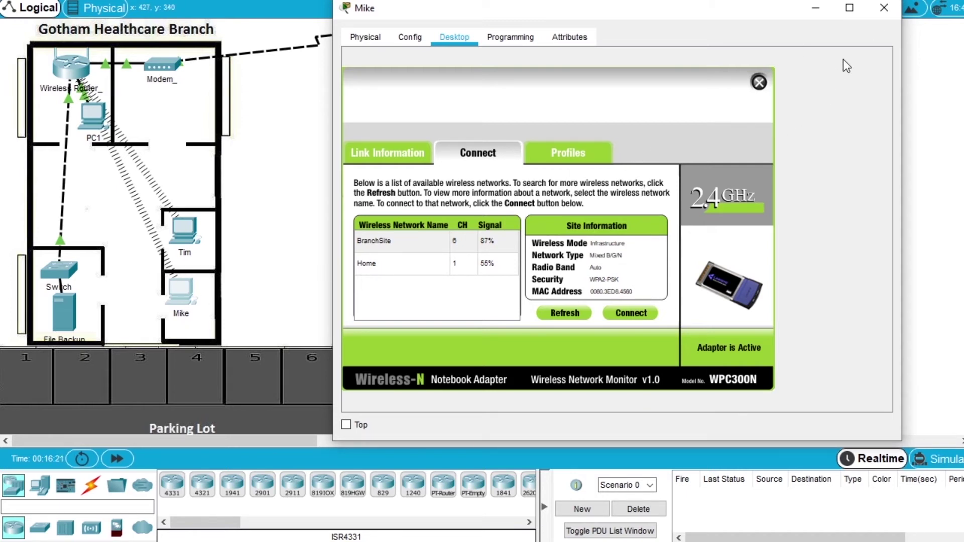
pyautogui.click(885, 10)
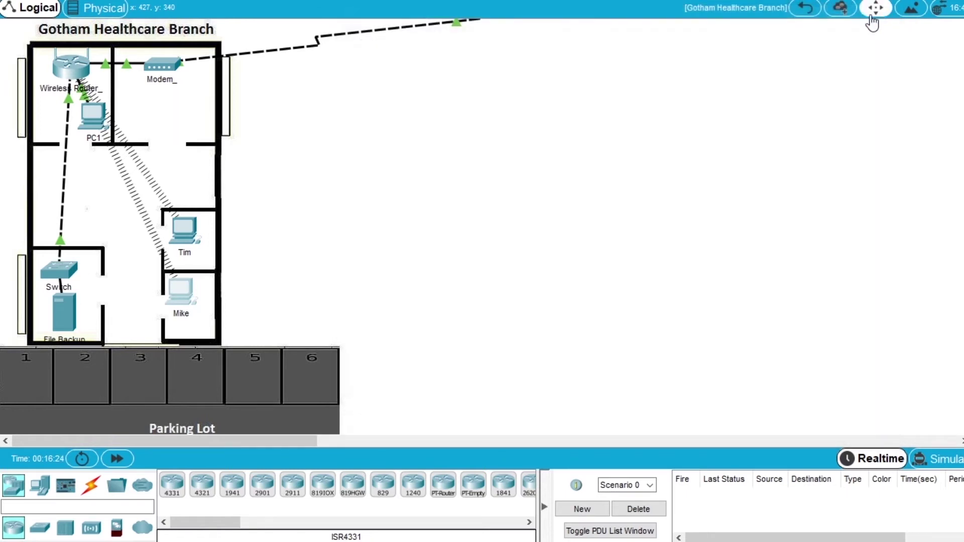
pyautogui.click(805, 11)
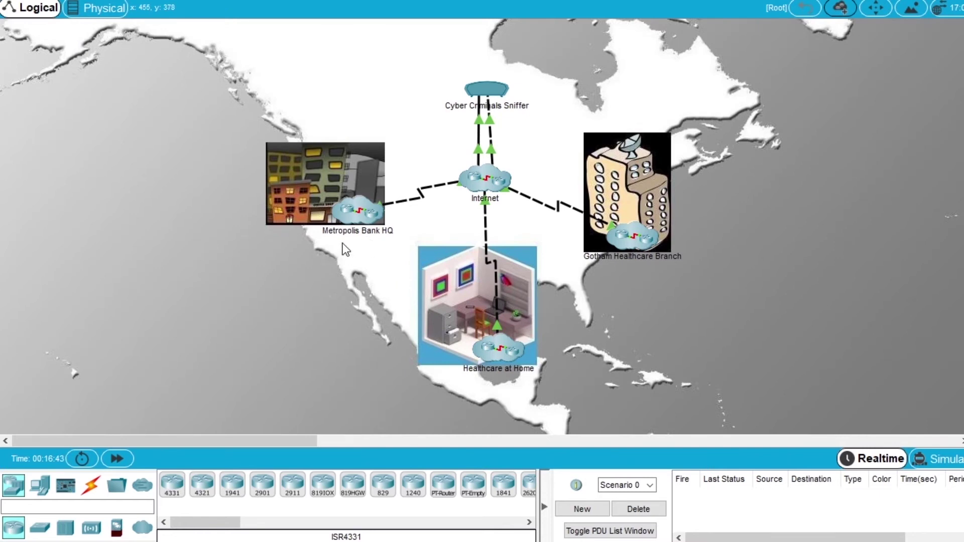
pyautogui.click(359, 213)
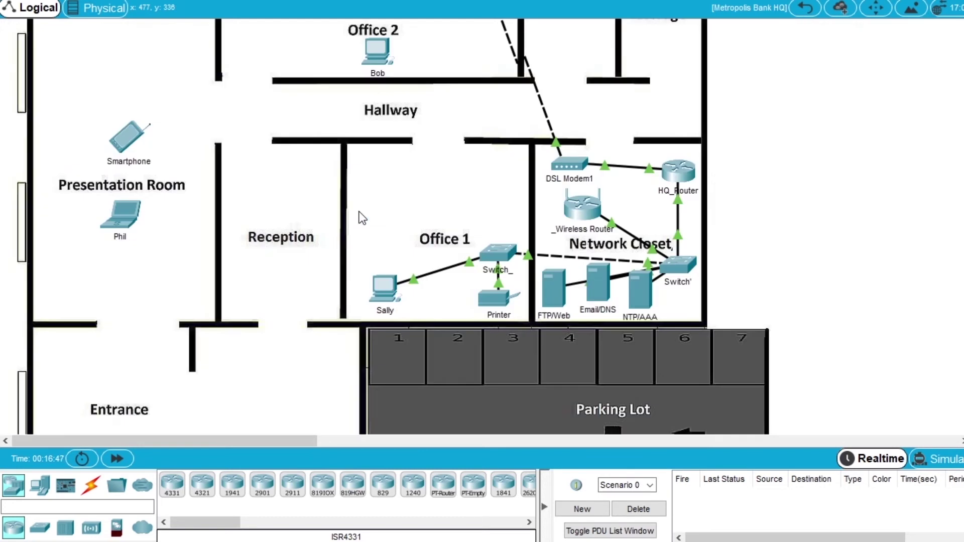
pyautogui.scroll(3, 362, 217)
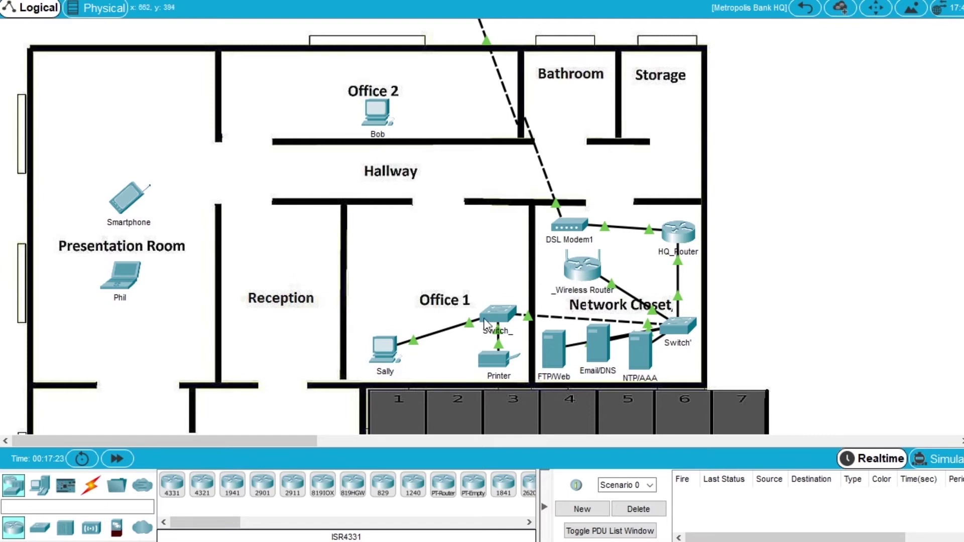
pyautogui.click(384, 358)
# Widen Sally's window and browse to 10.44.1.251 in her web browser
pyautogui.moveTo(334, 241); pyautogui.dragTo(146, 251)
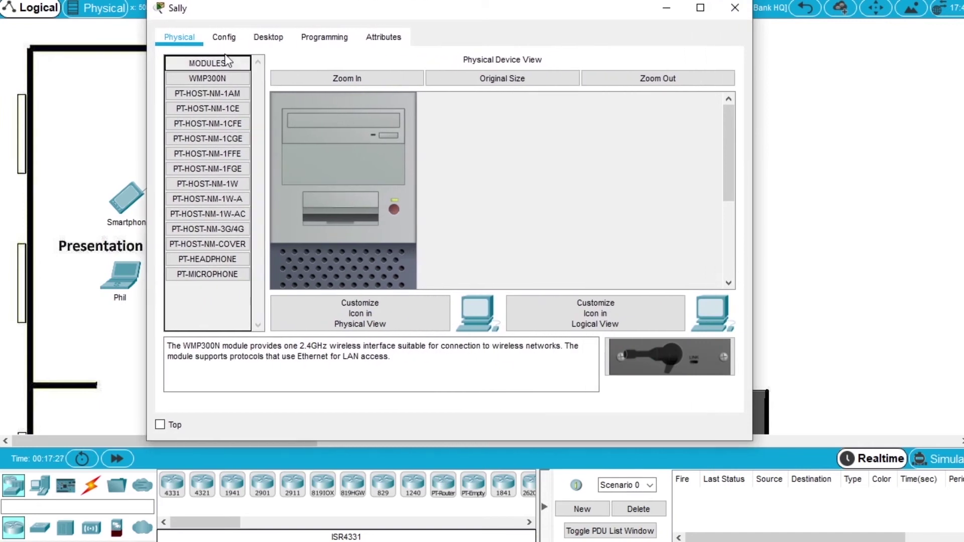
pyautogui.click(266, 37)
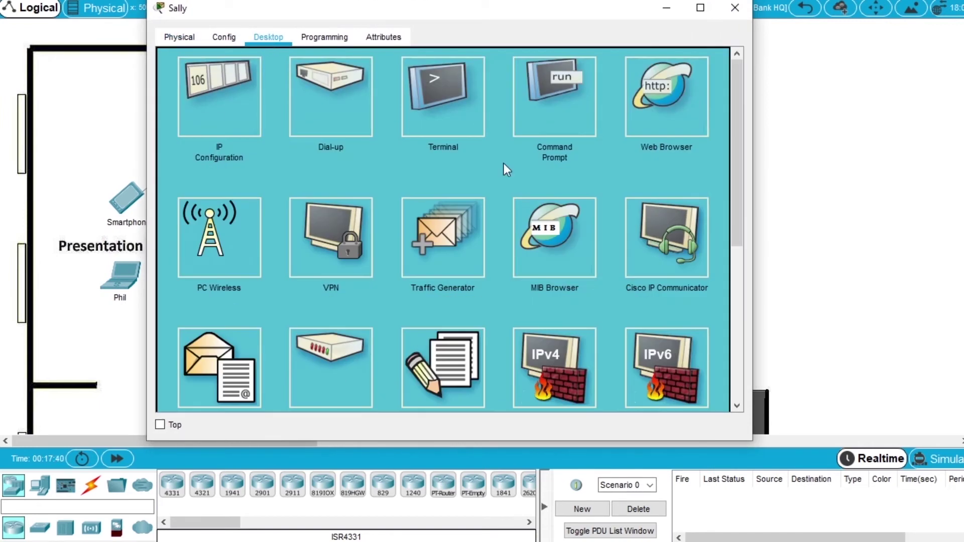
pyautogui.click(672, 115)
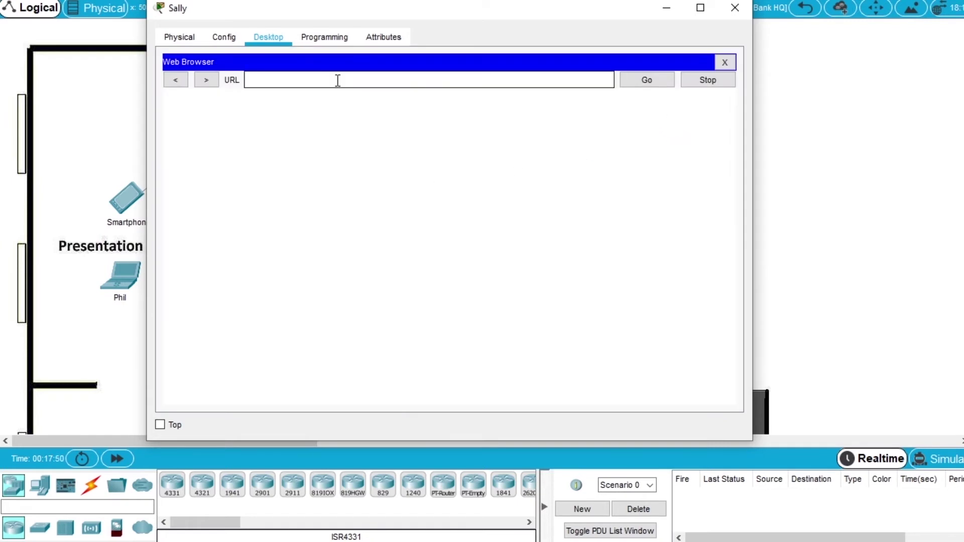
pyautogui.write('10.44.1.251')
pyautogui.click(647, 81)
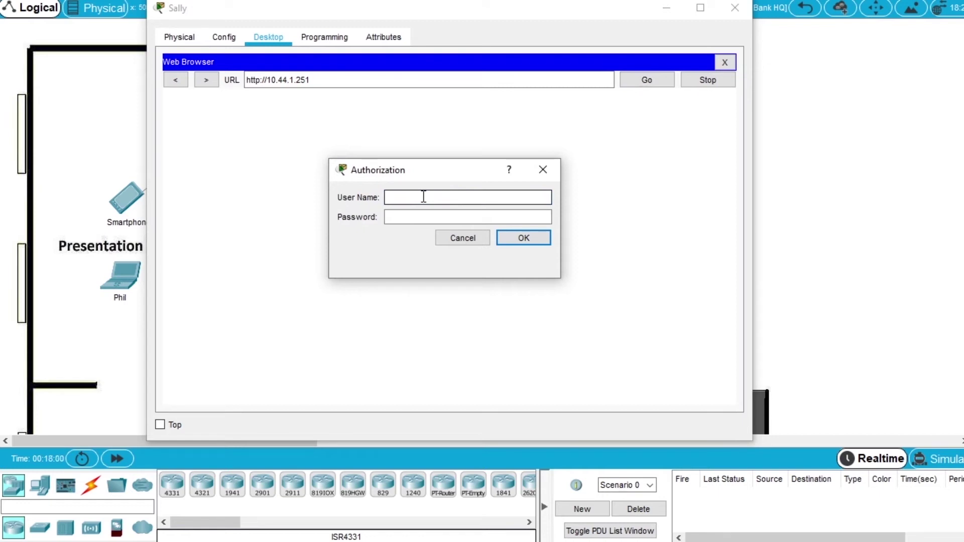
# Log into the HQ router with the administrator user name and password
pyautogui.write('admin')
pyautogui.press('Tab')
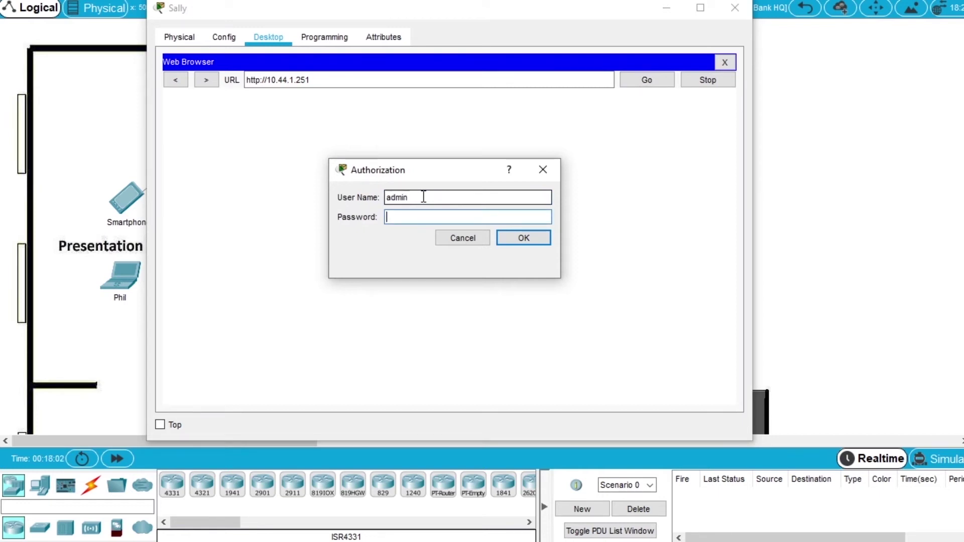
pyautogui.write('admin')
pyautogui.click(524, 238)
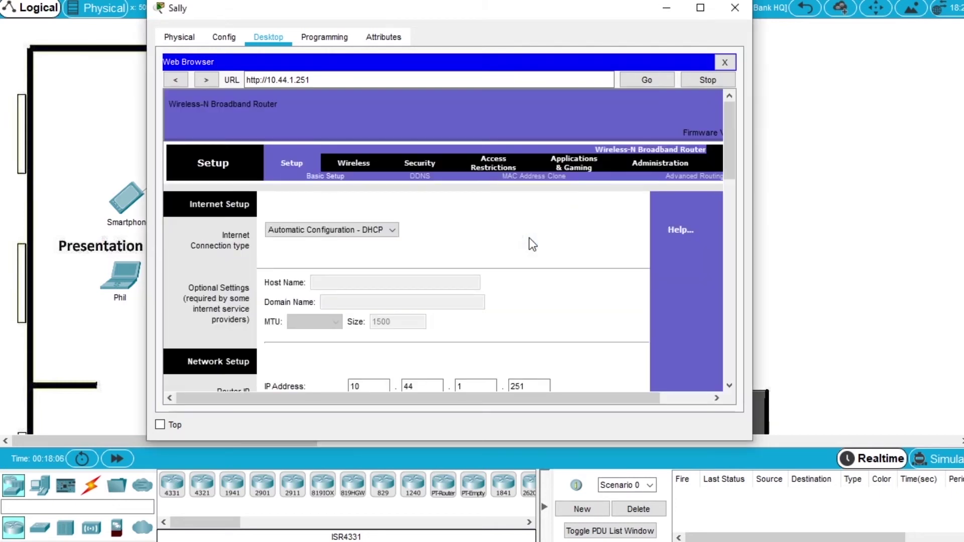
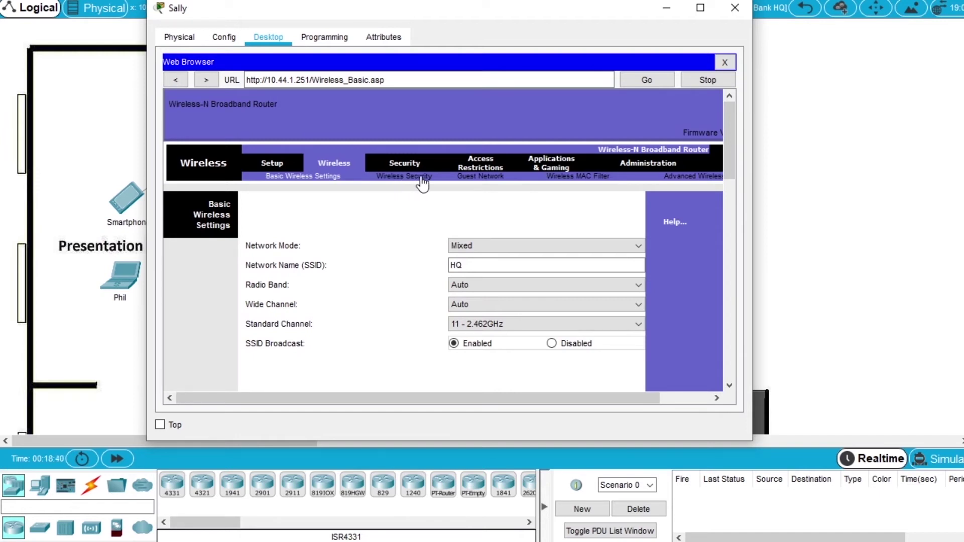
# Set the router's wireless security to WPA2 Enterprise with RADIUS server 10.44.1.252
pyautogui.click(421, 181)
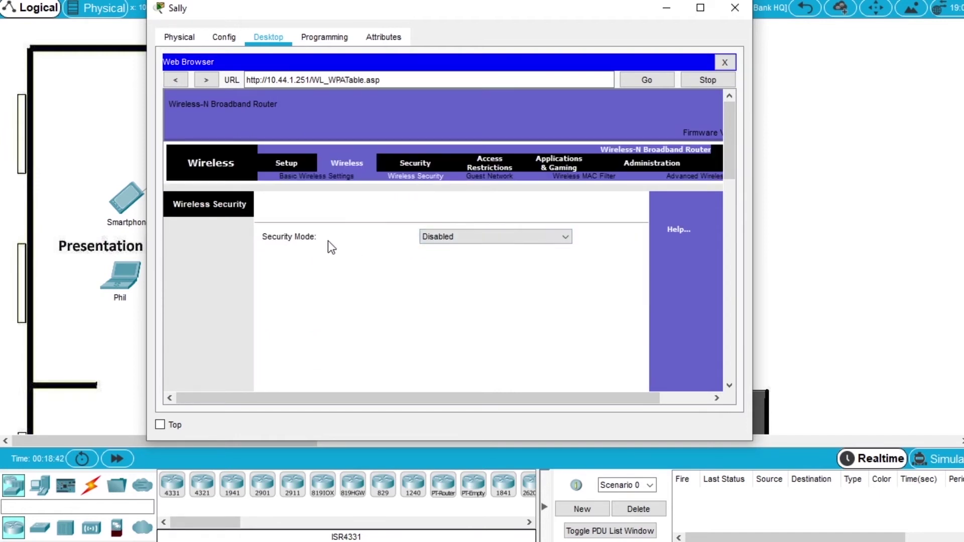
pyautogui.click(432, 237)
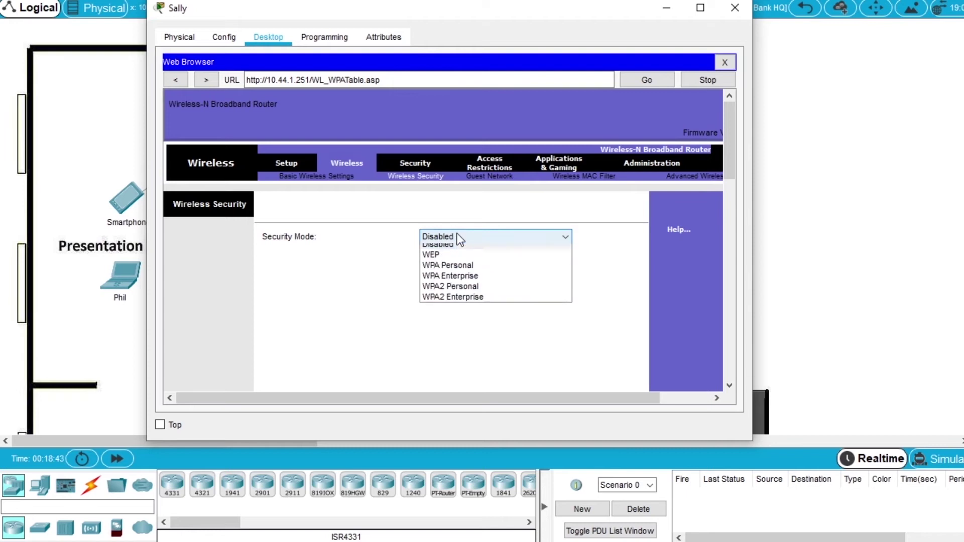
pyautogui.click(462, 303)
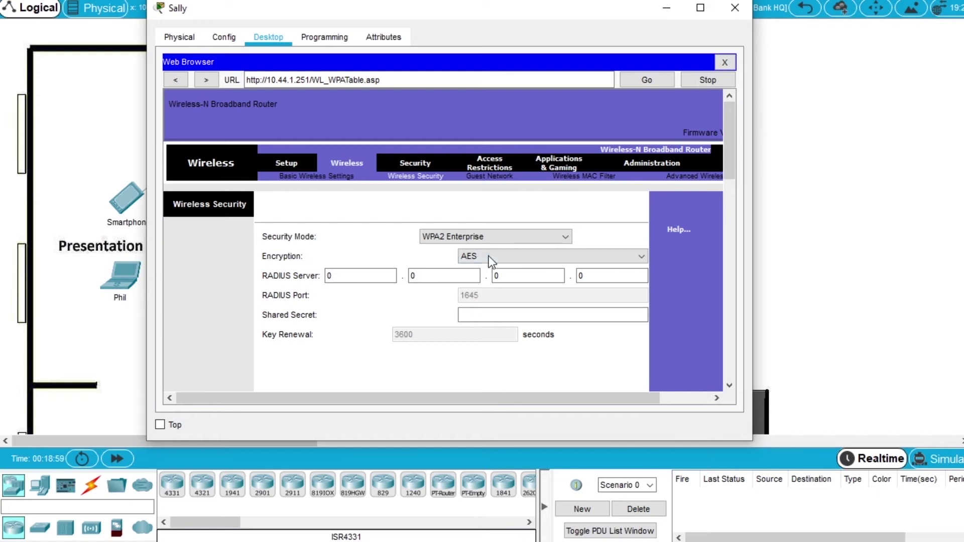
pyautogui.click(362, 276)
pyautogui.press('BackSpace')
pyautogui.write('10')
pyautogui.press('Tab')
pyautogui.write('44')
pyautogui.press('Tab')
pyautogui.write('1')
pyautogui.press('Tab')
pyautogui.write('252')
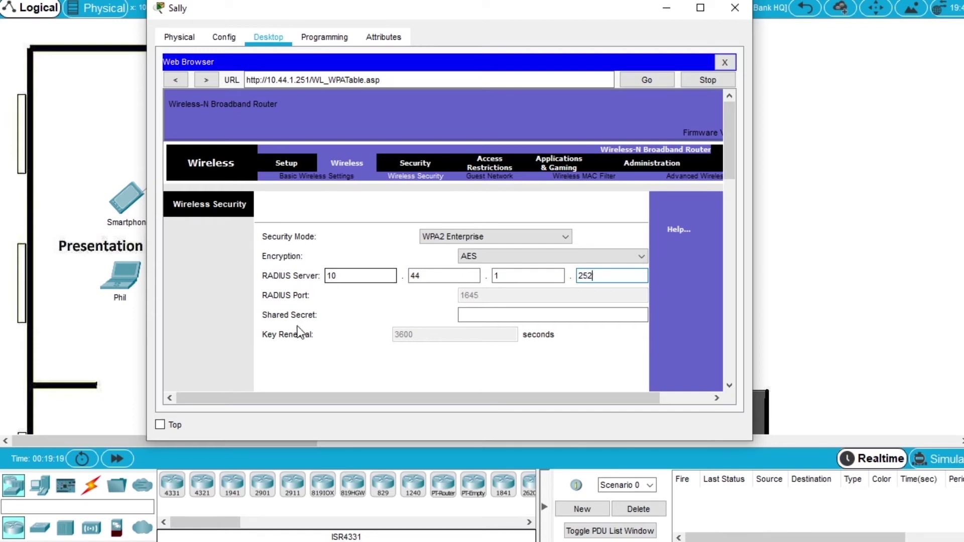
# Enter the RADIUS shared secret, save the wireless security settings and close the window
pyautogui.click(511, 312)
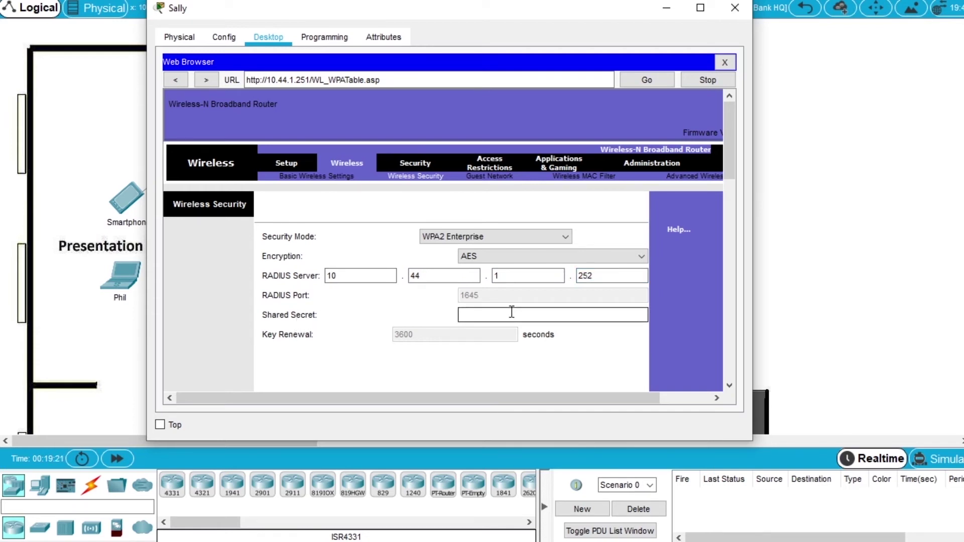
pyautogui.write('ciscosecure')
pyautogui.moveTo(730, 134); pyautogui.dragTo(734, 366)
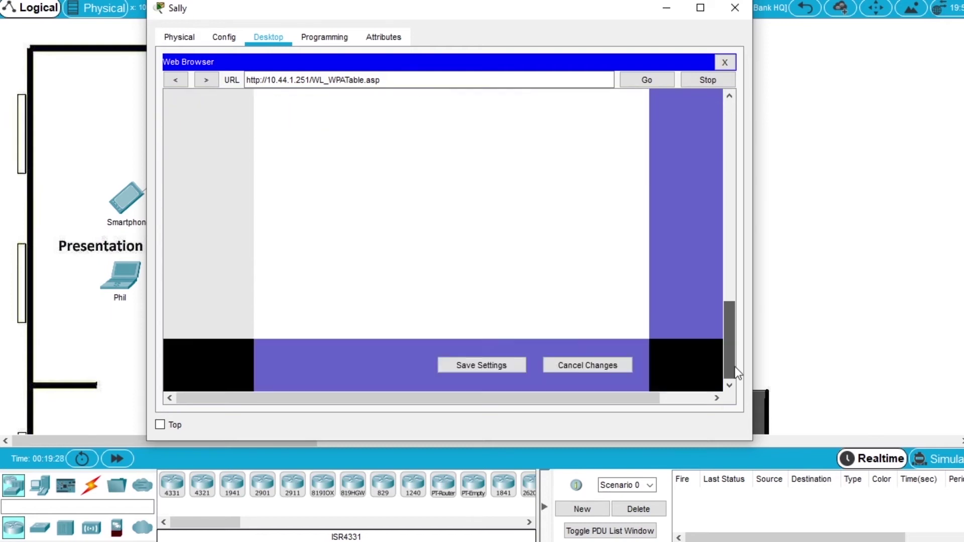
pyautogui.click(519, 371)
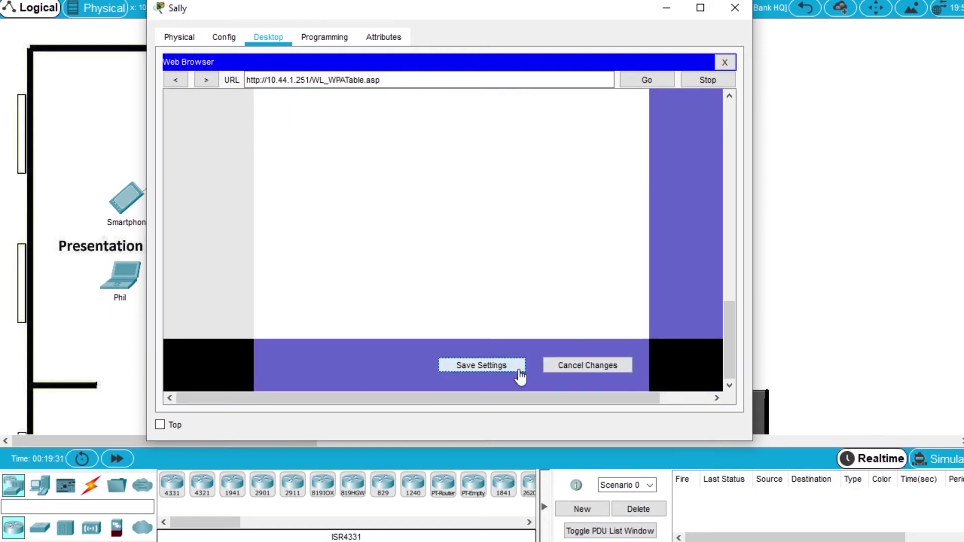
pyautogui.moveTo(731, 344); pyautogui.dragTo(724, 122)
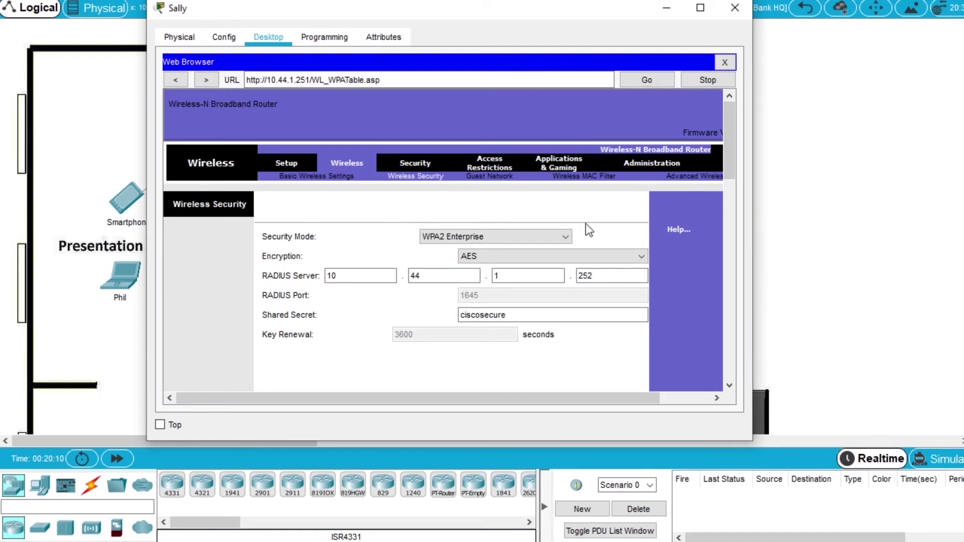
pyautogui.click(736, 10)
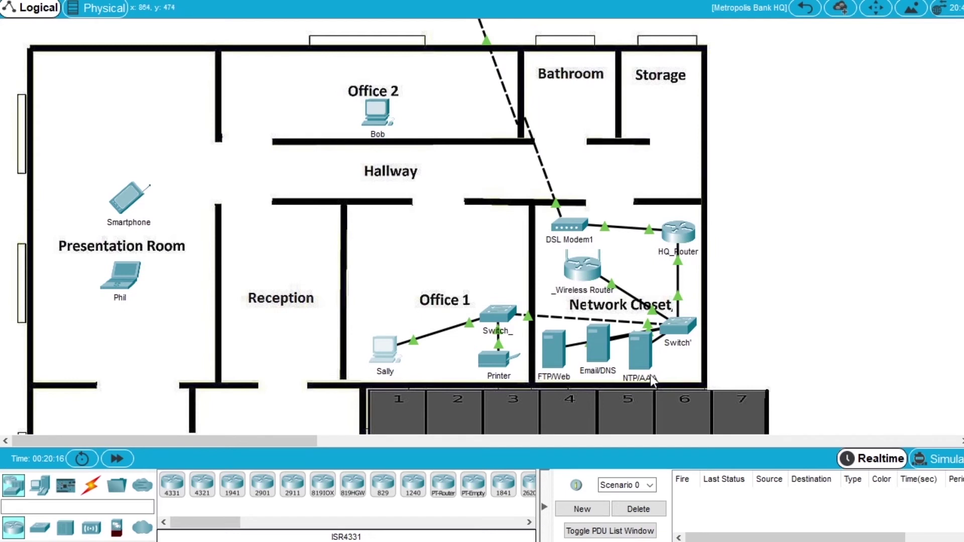
# Open the AAA service settings on the NTP/AAA server
pyautogui.click(644, 351)
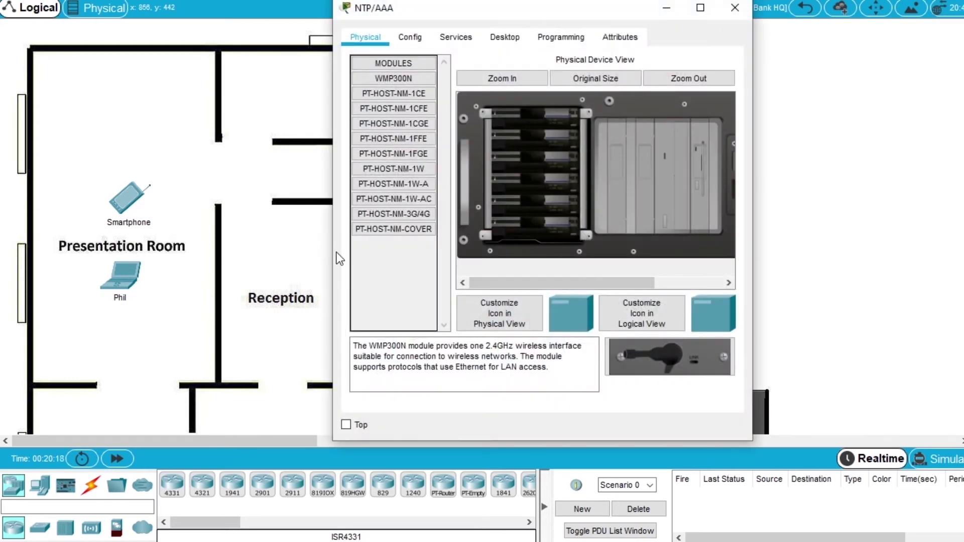
pyautogui.moveTo(334, 258); pyautogui.dragTo(170, 258)
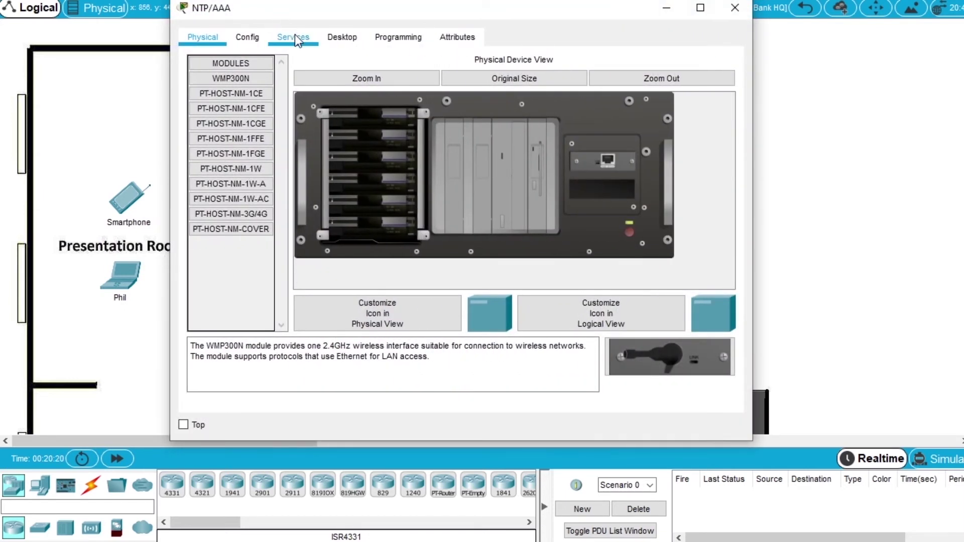
pyautogui.click(294, 37)
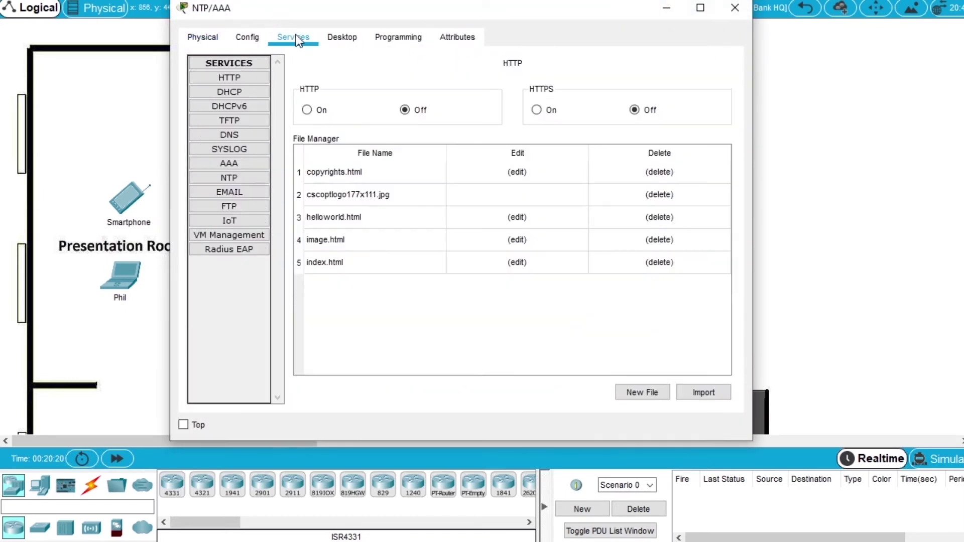
pyautogui.click(236, 164)
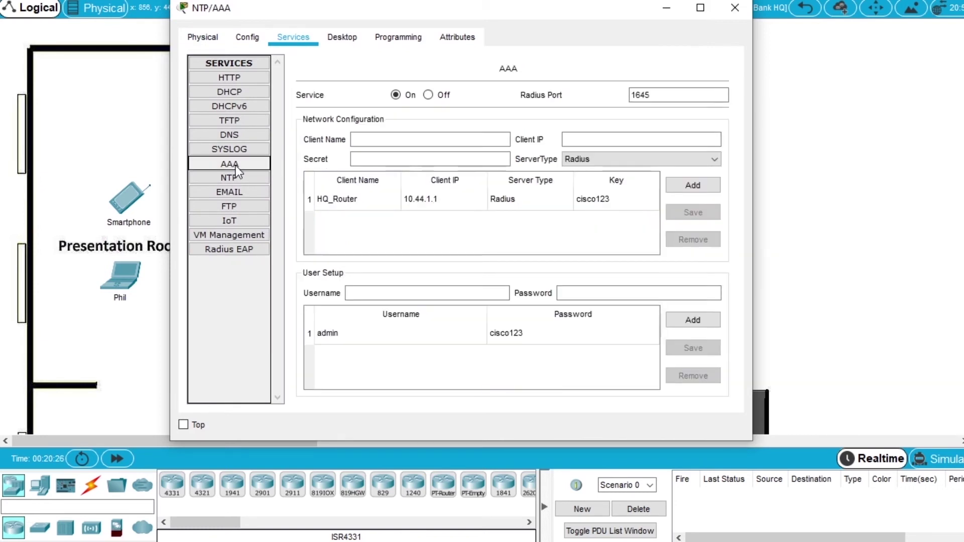
# Add RADIUS client HQ at 10.44.1.251 with the shared secret
pyautogui.click(385, 139)
pyautogui.write('HQ')
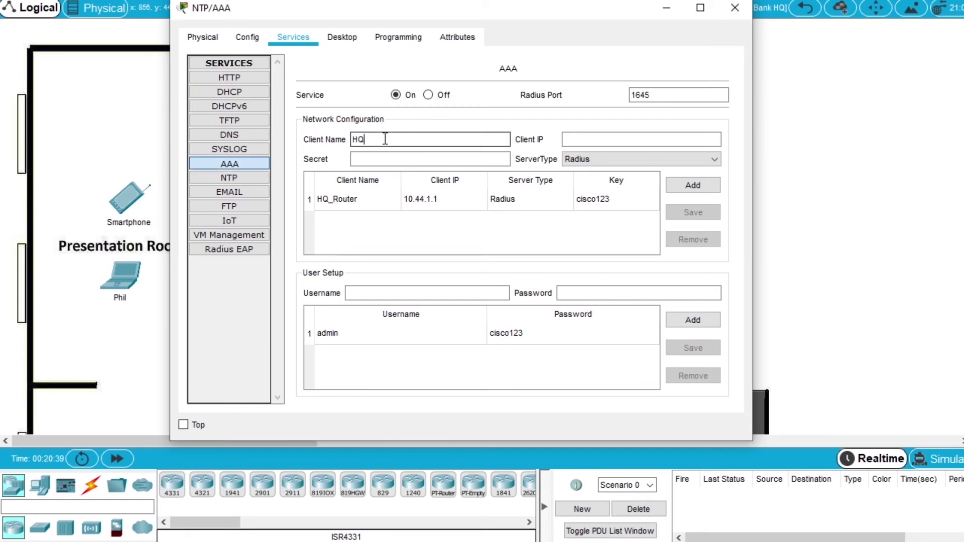
pyautogui.click(598, 139)
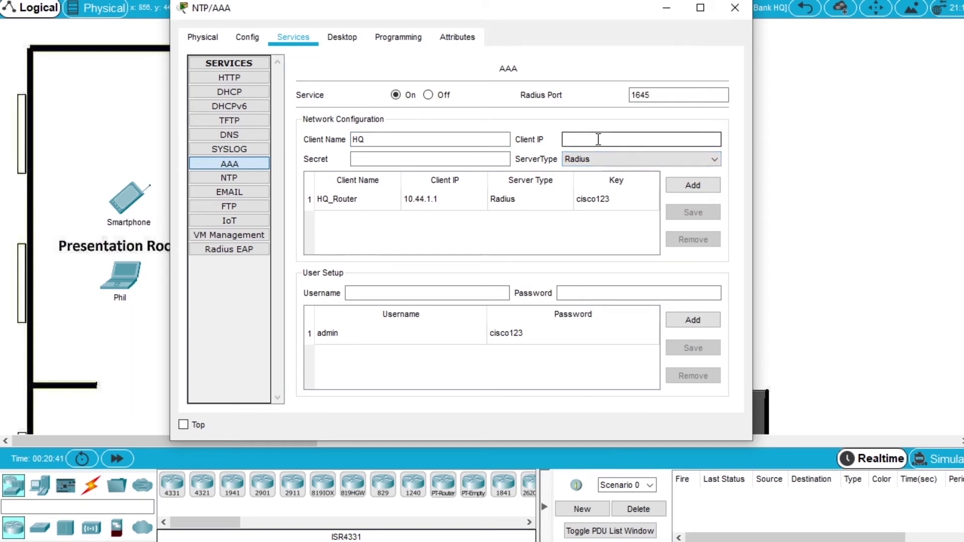
pyautogui.write('10.44.1.251')
pyautogui.click(505, 159)
pyautogui.write('ciscosec')
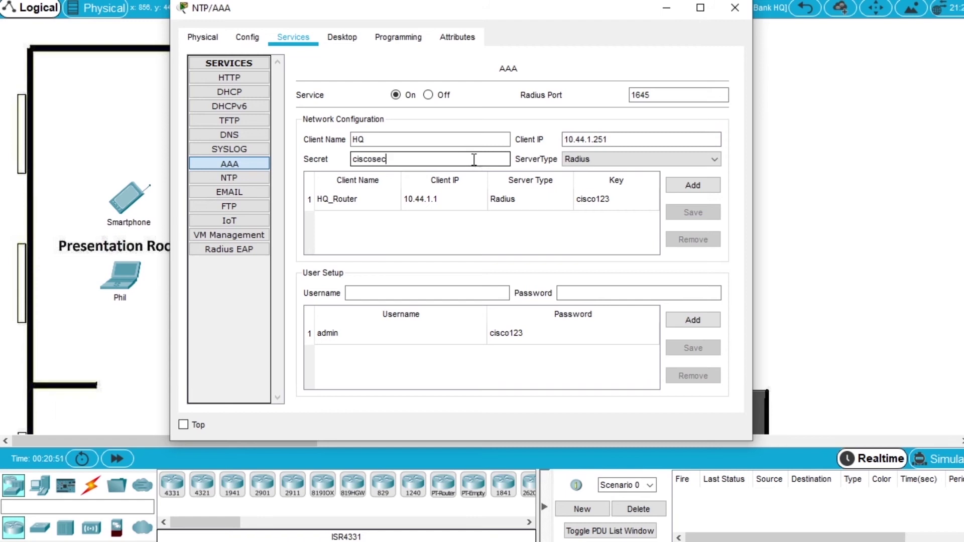
pyautogui.write('ure')
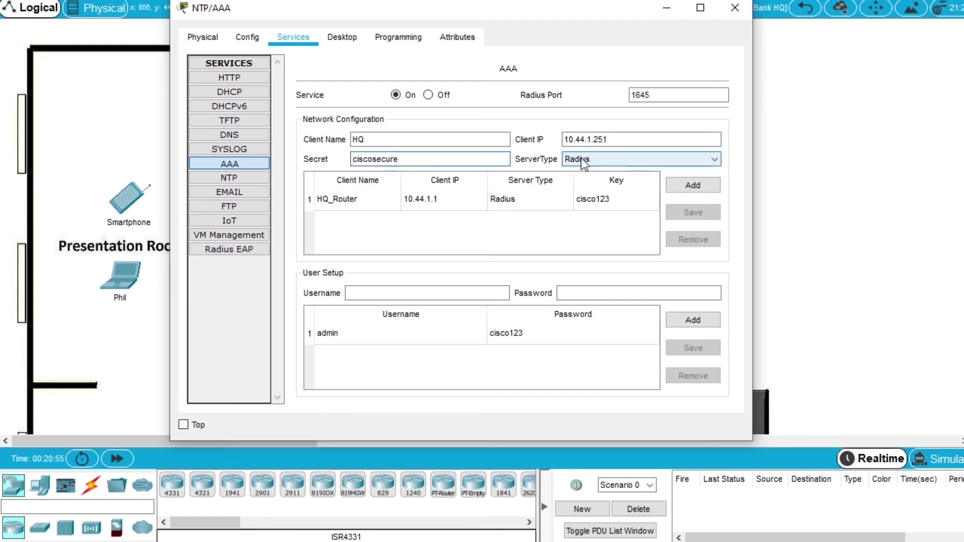
pyautogui.click(712, 191)
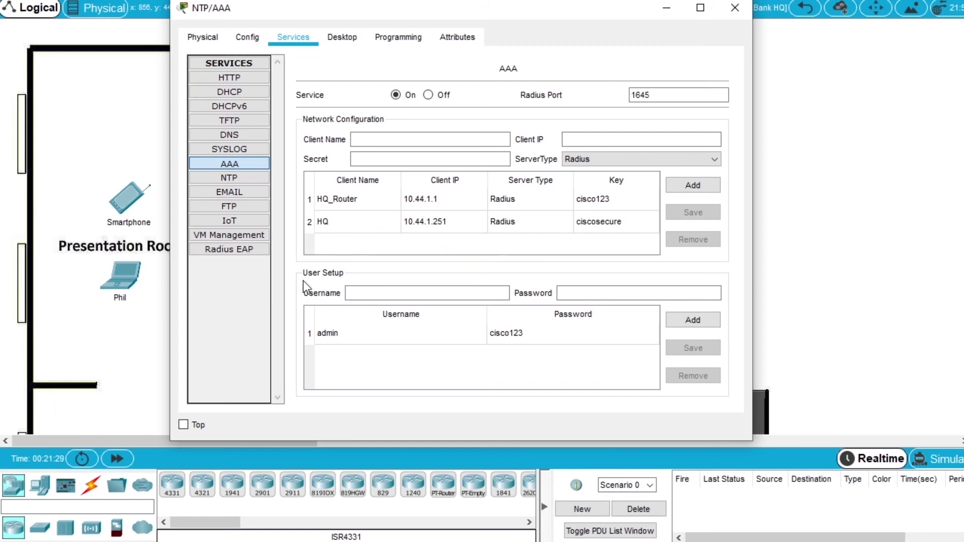
# Add the first laptop user's AAA account with its username and password
pyautogui.click(380, 289)
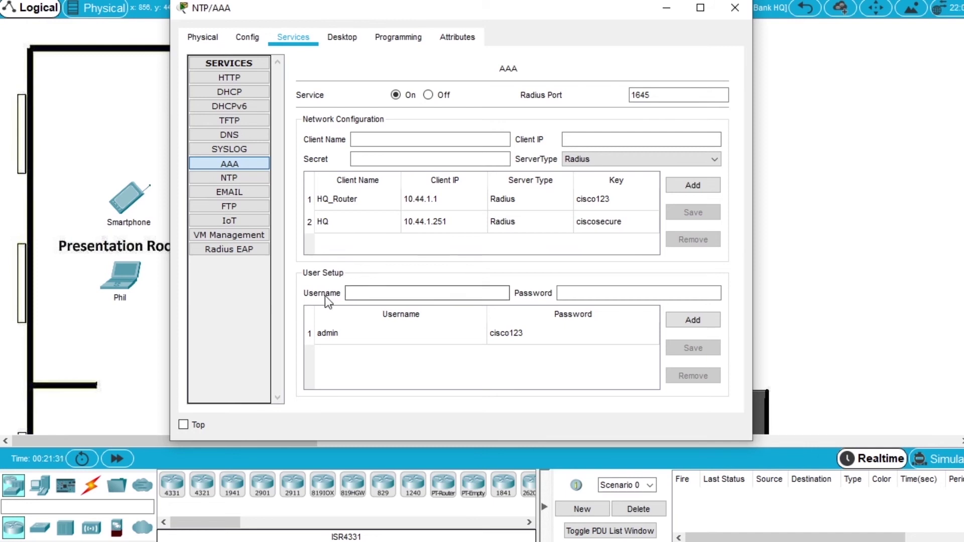
pyautogui.write('bob')
pyautogui.click(613, 296)
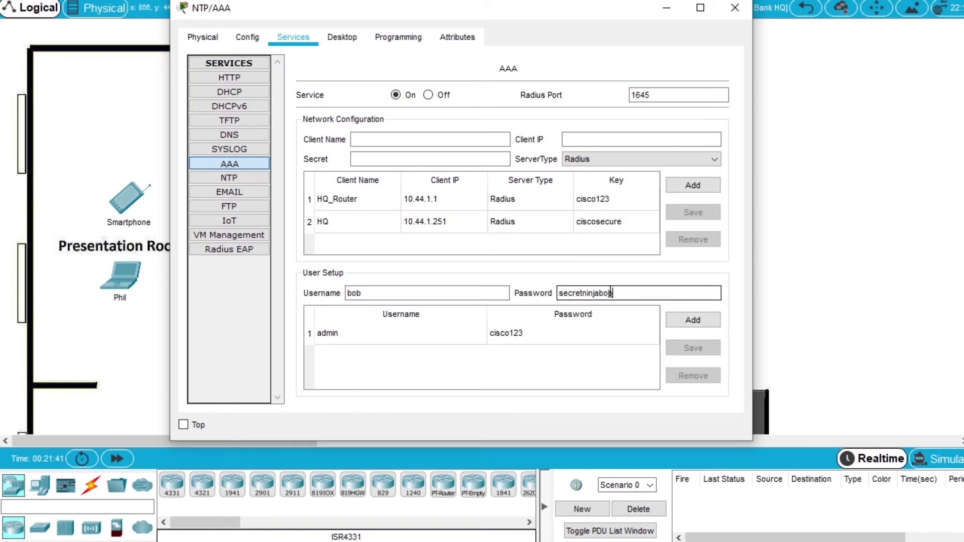
pyautogui.click(697, 319)
# Add the second laptop user's AAA account, then close the NTP/AAA window
pyautogui.click(397, 291)
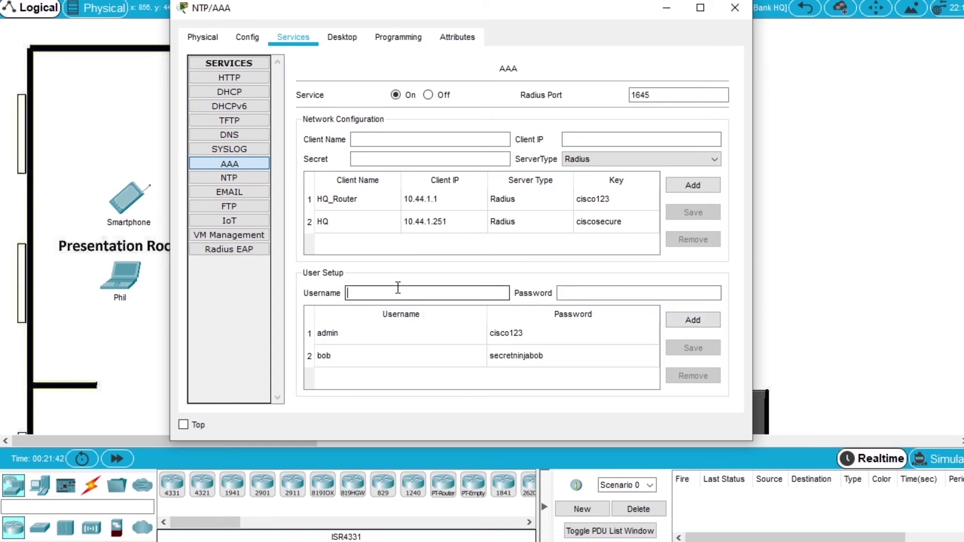
pyautogui.write('phil')
pyautogui.click(598, 293)
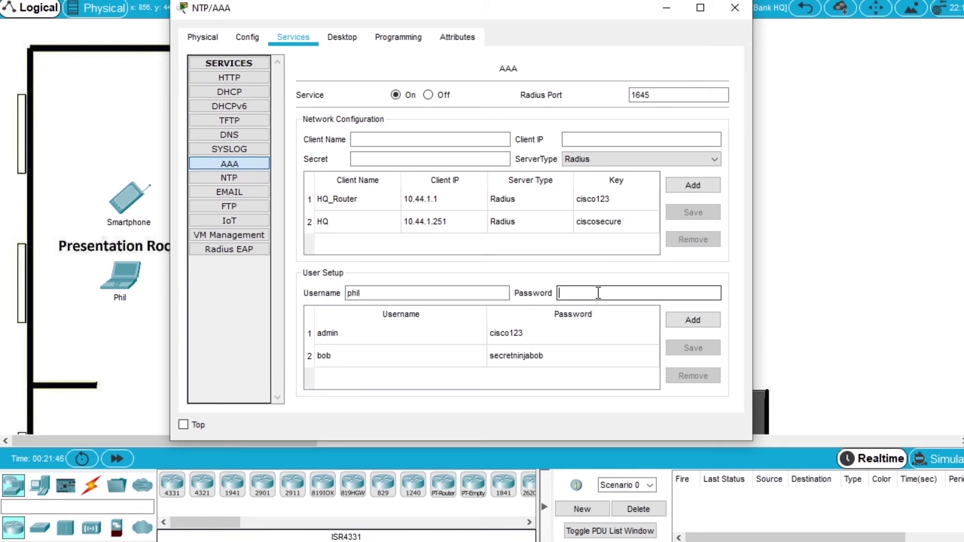
pyautogui.click(697, 319)
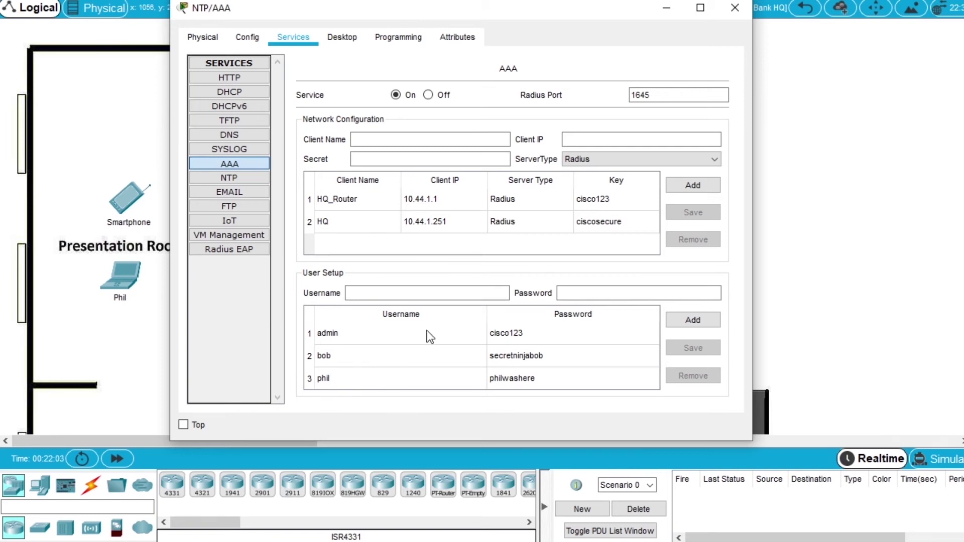
pyautogui.click(735, 7)
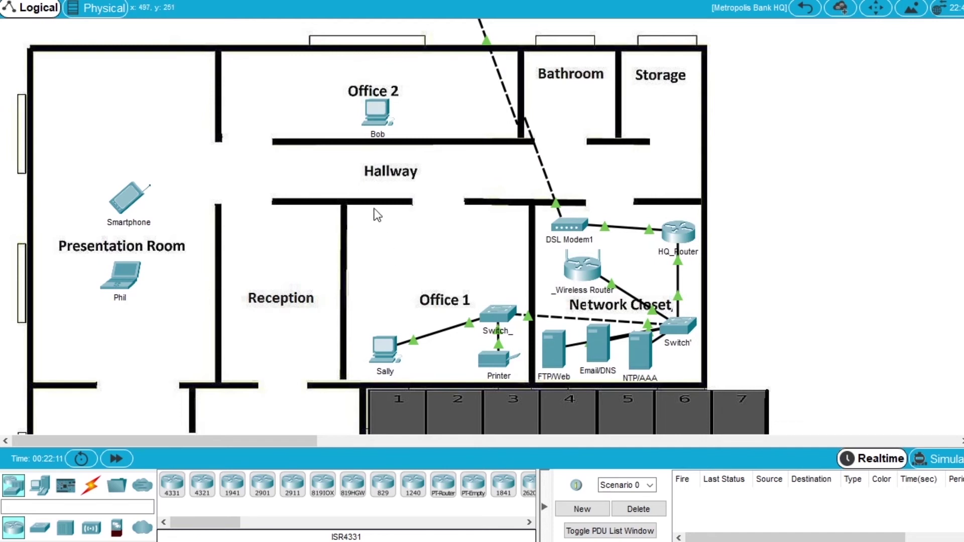
# On the Office 2 PC, open PC Wireless and go to its Profiles list
pyautogui.click(379, 109)
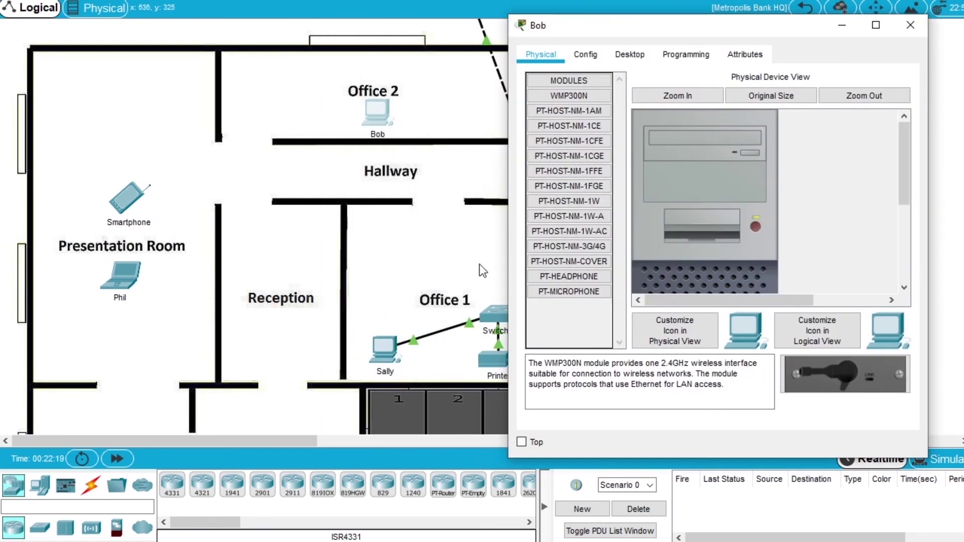
pyautogui.moveTo(594, 22); pyautogui.dragTo(473, 48)
pyautogui.moveTo(389, 160); pyautogui.dragTo(209, 160)
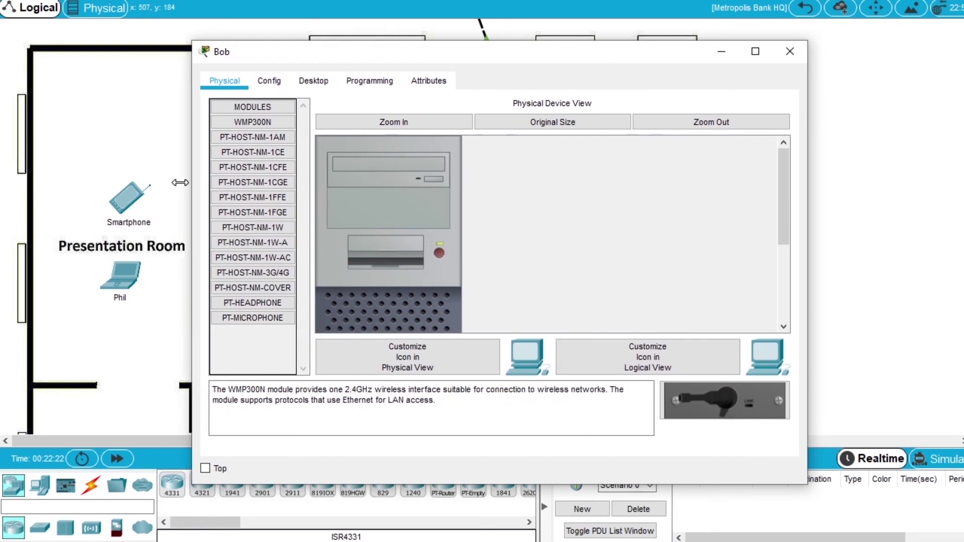
pyautogui.moveTo(462, 59); pyautogui.dragTo(508, 51)
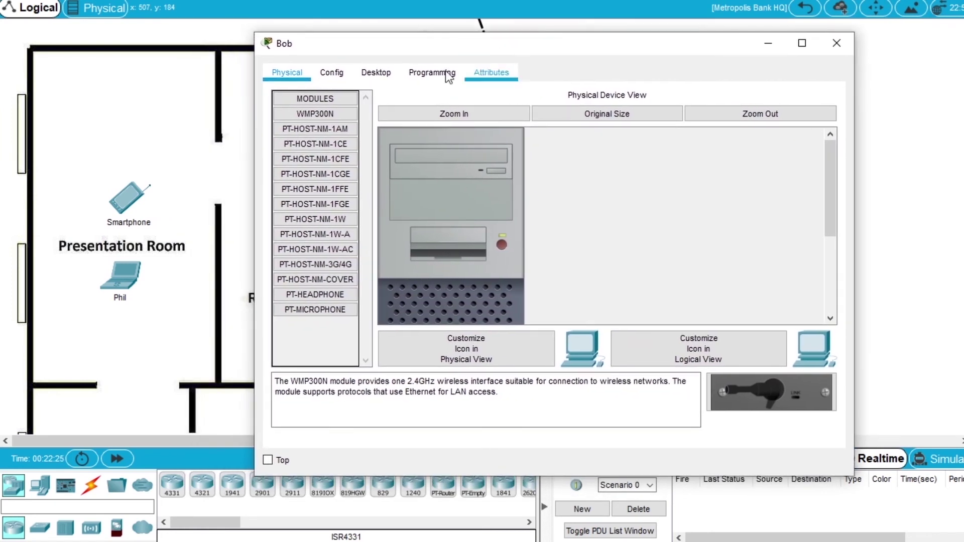
pyautogui.click(375, 73)
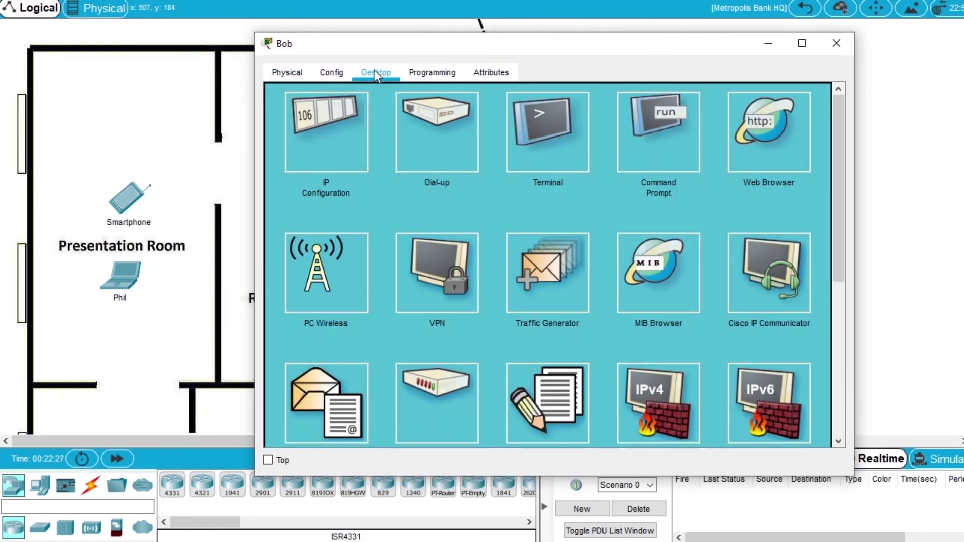
pyautogui.click(342, 279)
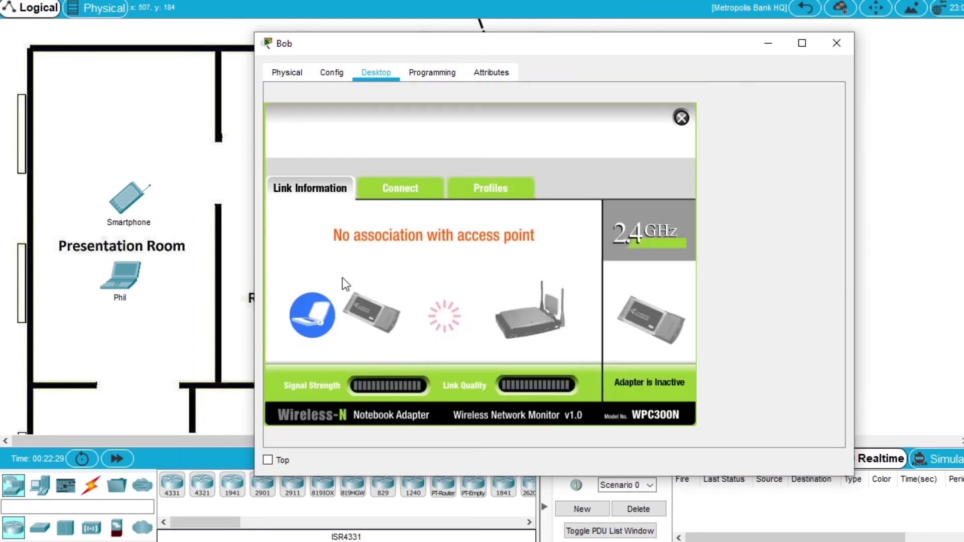
pyautogui.click(509, 193)
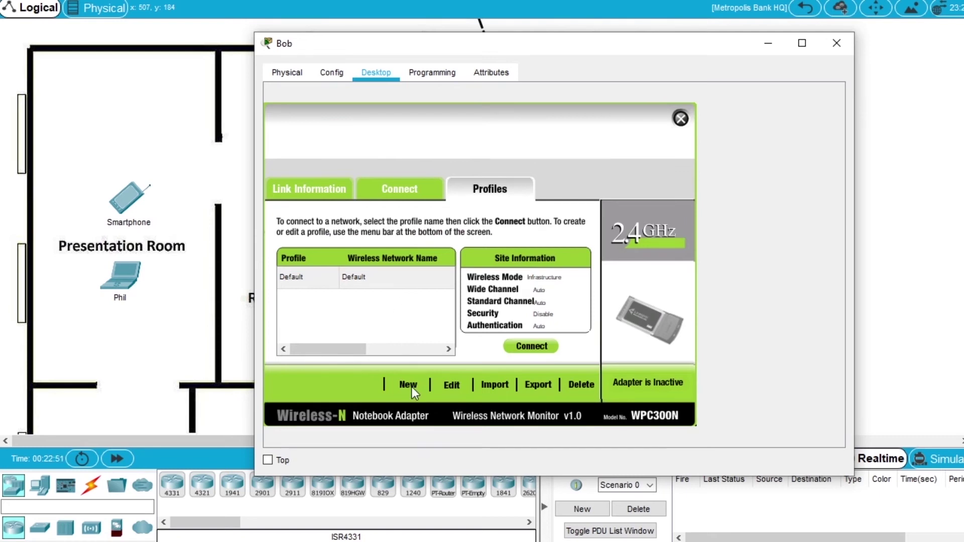
# Create profile RADIUS via Advanced Setup with SSID HQ and DHCP addressing
pyautogui.click(408, 385)
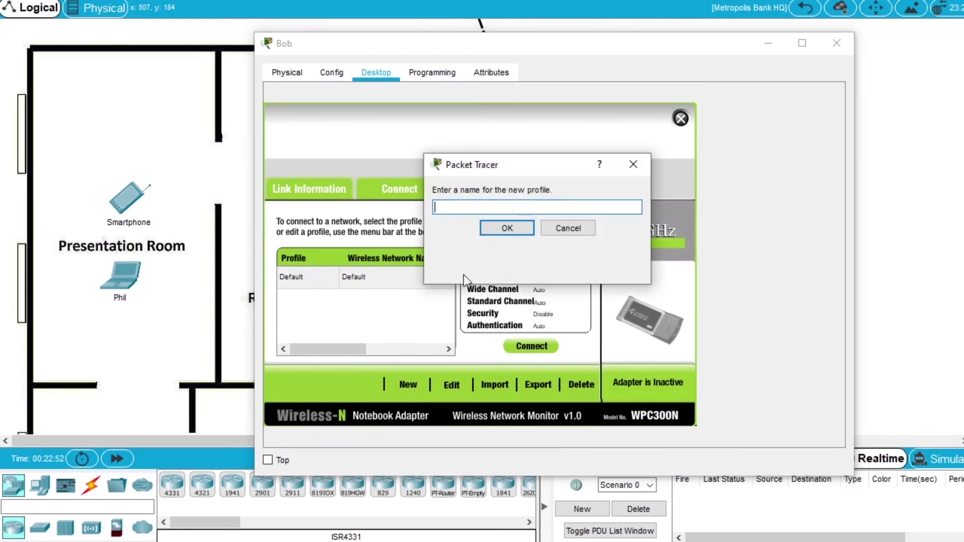
pyautogui.write('RADIUS')
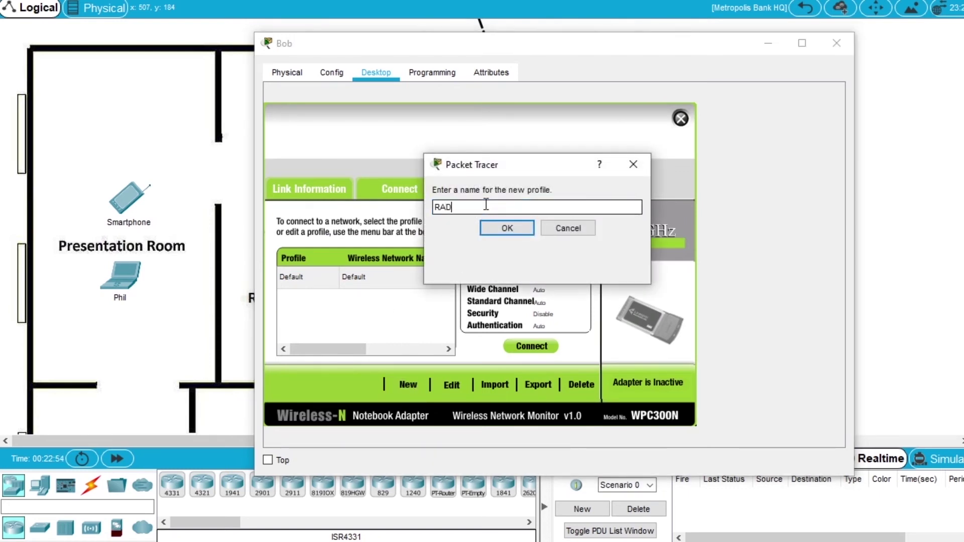
pyautogui.click(510, 227)
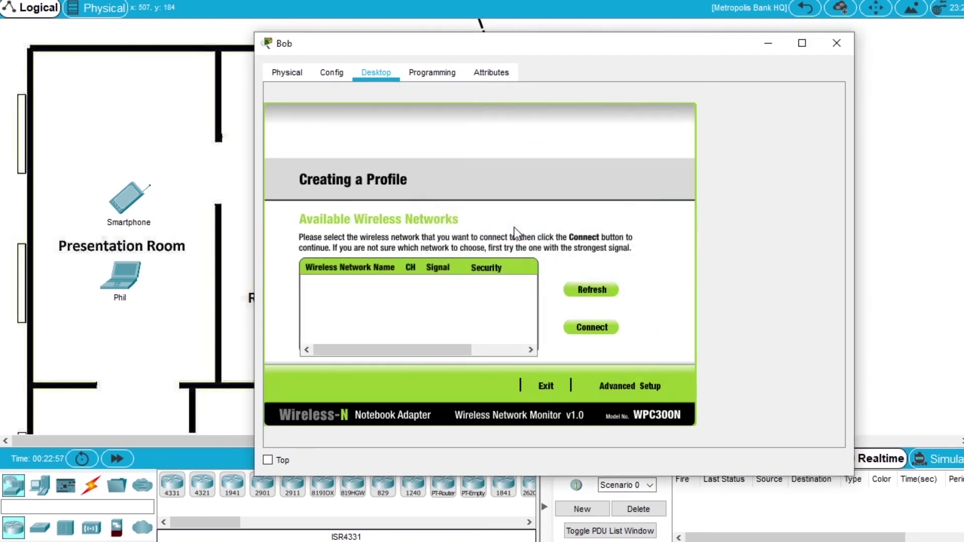
pyautogui.click(646, 386)
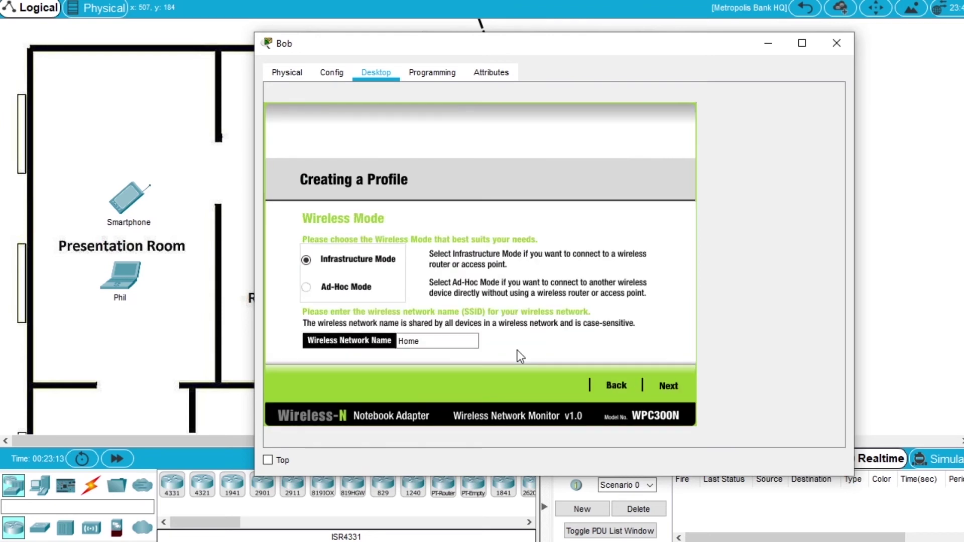
pyautogui.moveTo(422, 342); pyautogui.dragTo(360, 347)
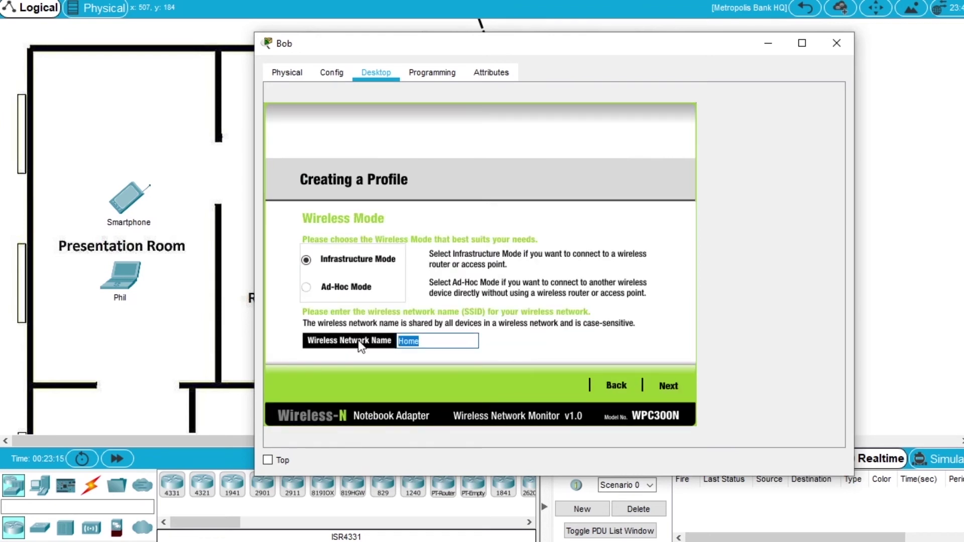
pyautogui.write('HQ')
pyautogui.click(669, 386)
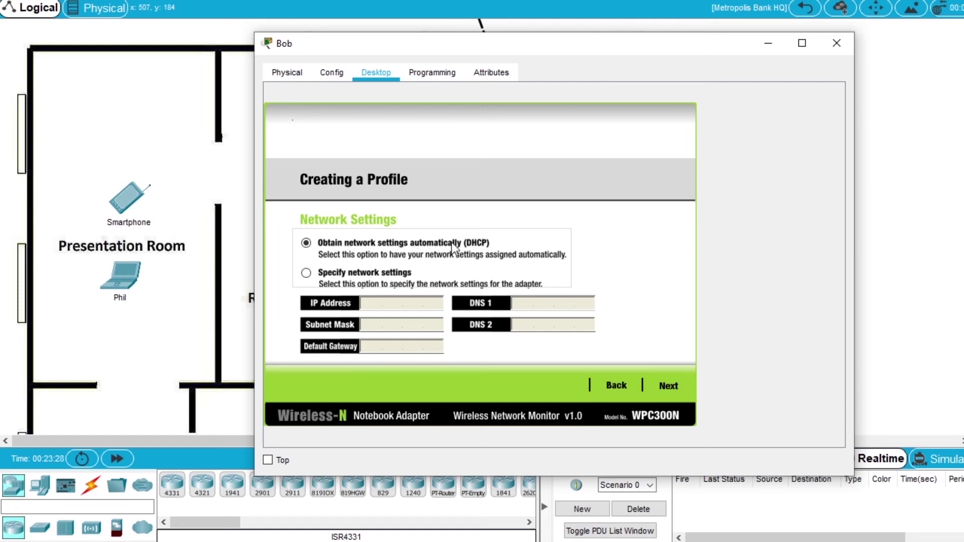
pyautogui.click(668, 386)
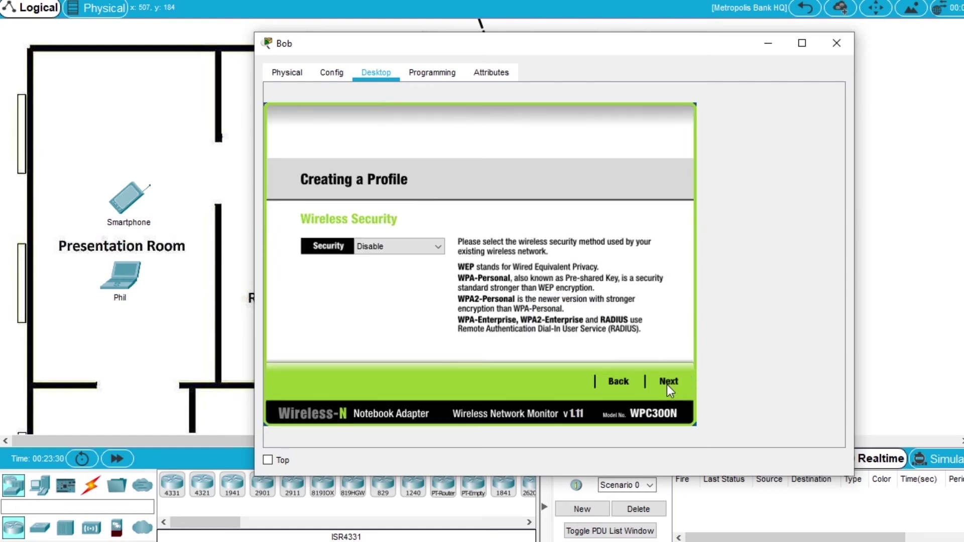
# Choose WPA2-Enterprise, enter the user's login name and password, and save the profile
pyautogui.click(388, 246)
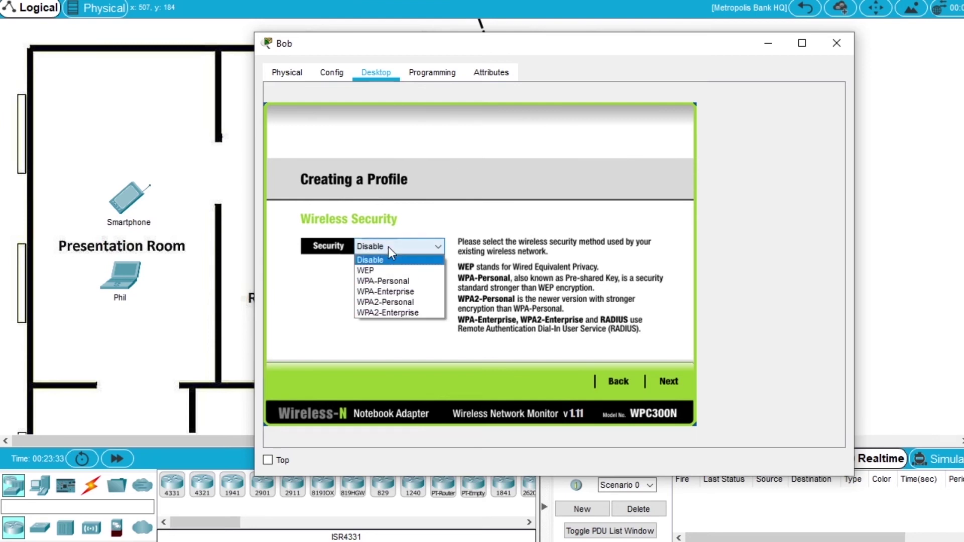
pyautogui.click(398, 313)
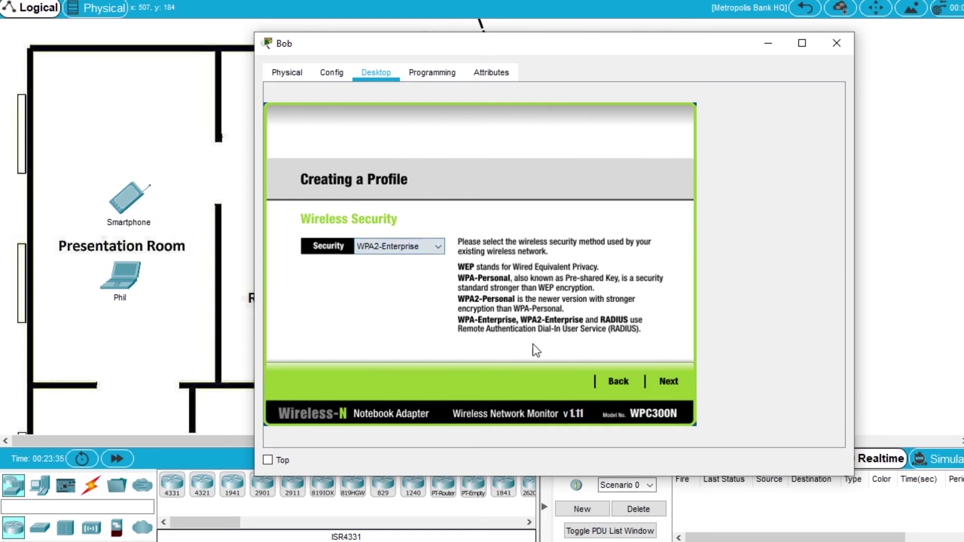
pyautogui.click(669, 382)
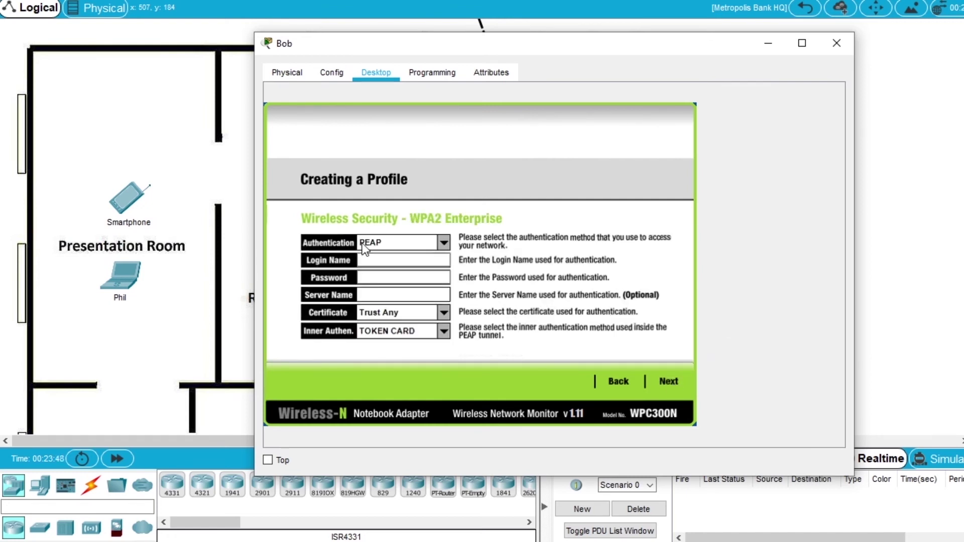
pyautogui.click(391, 261)
pyautogui.write('bob')
pyautogui.click(386, 276)
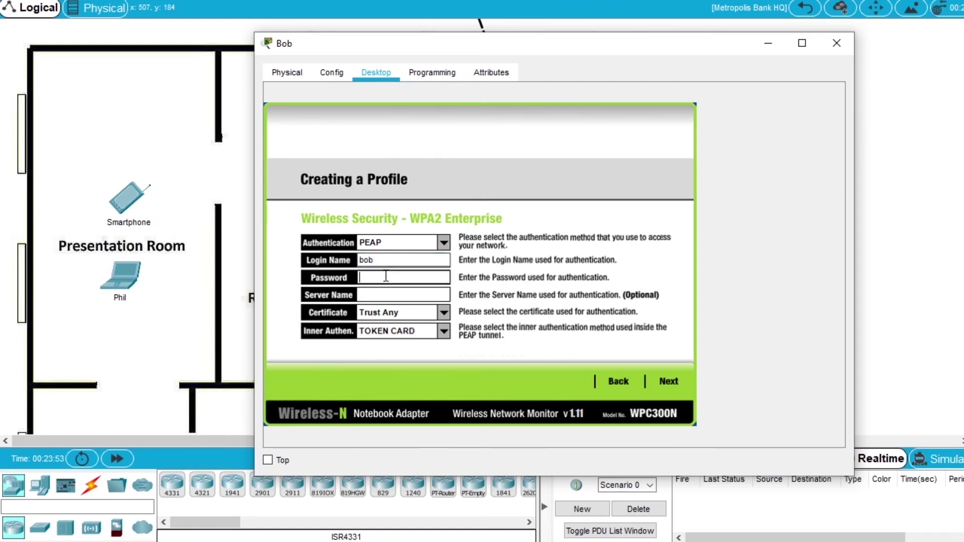
pyautogui.write('bob123bob12312')
pyautogui.click(669, 381)
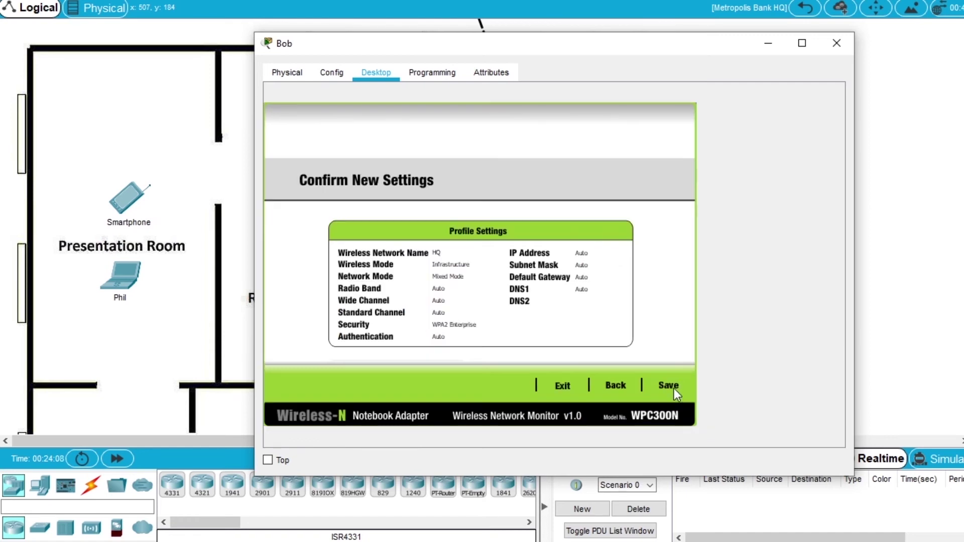
pyautogui.click(670, 387)
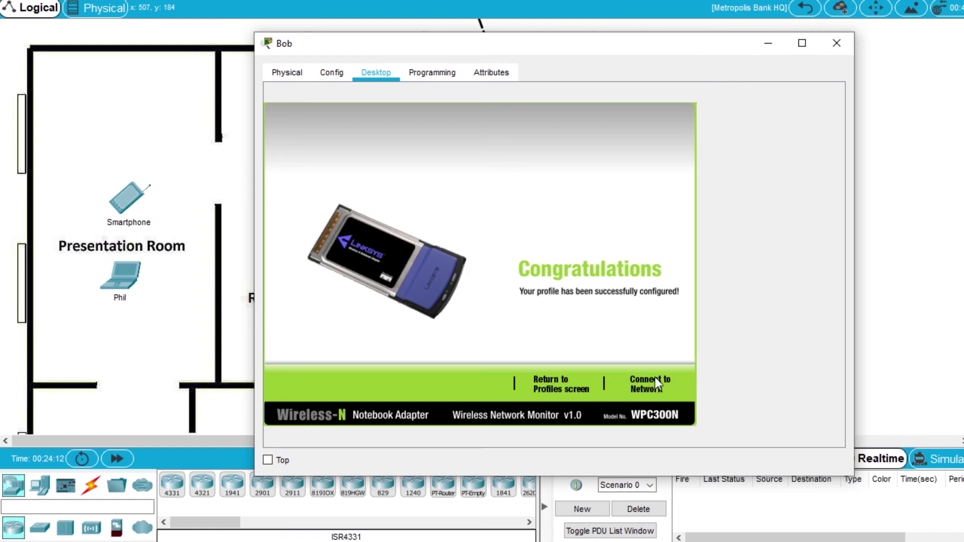
# Connect the Office 2 PC to the network with profile RADIUS and close its window
pyautogui.moveTo(423, 43); pyautogui.dragTo(617, 41)
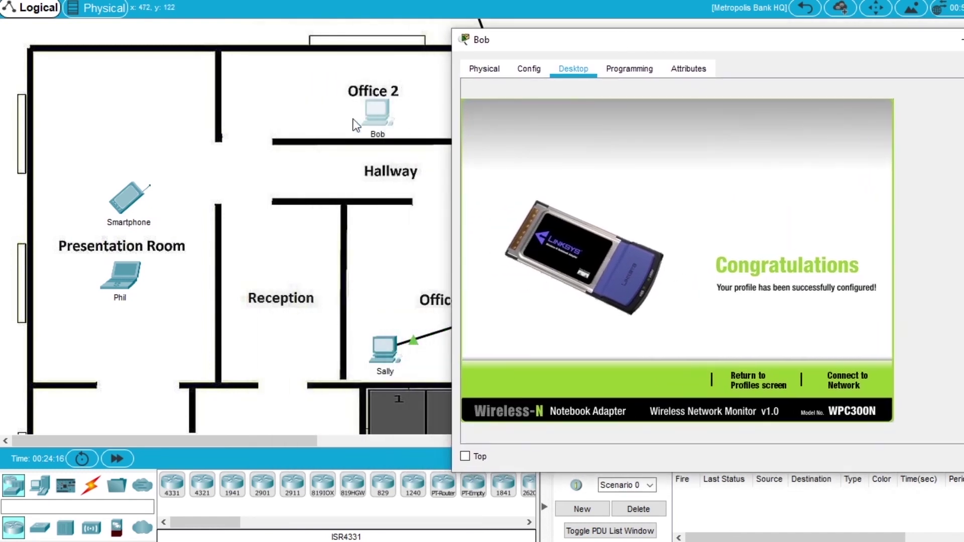
pyautogui.moveTo(538, 49); pyautogui.dragTo(525, 49)
pyautogui.moveTo(524, 49); pyautogui.dragTo(506, 43)
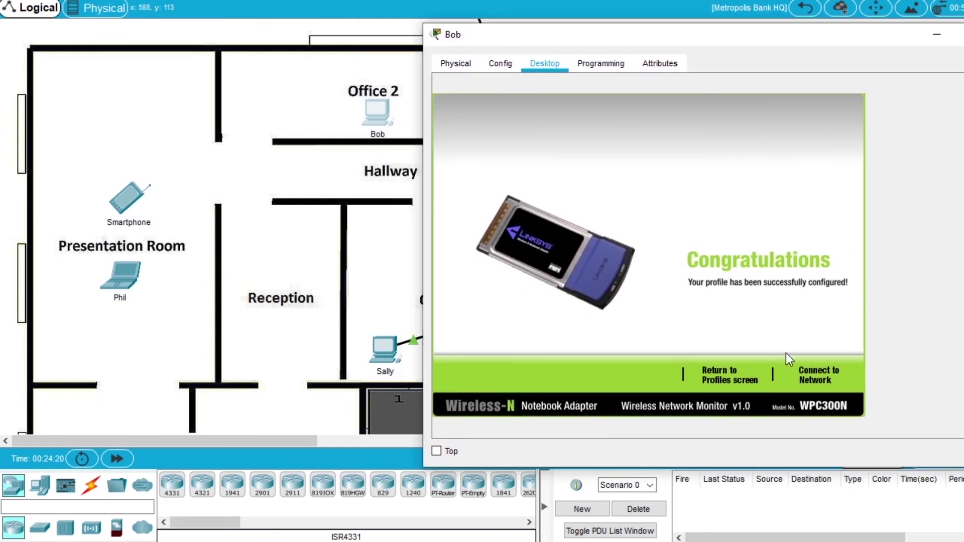
pyautogui.click(818, 377)
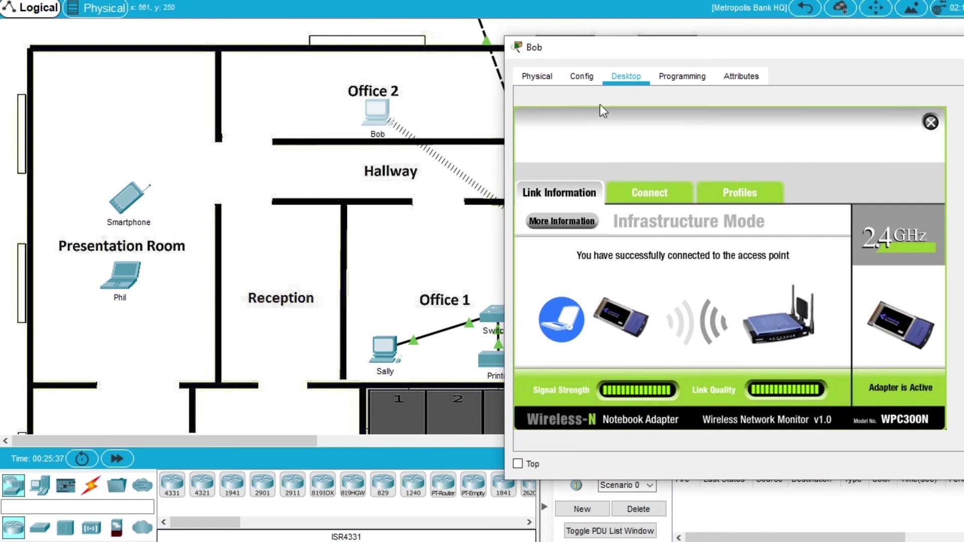
pyautogui.moveTo(671, 54); pyautogui.dragTo(493, 56)
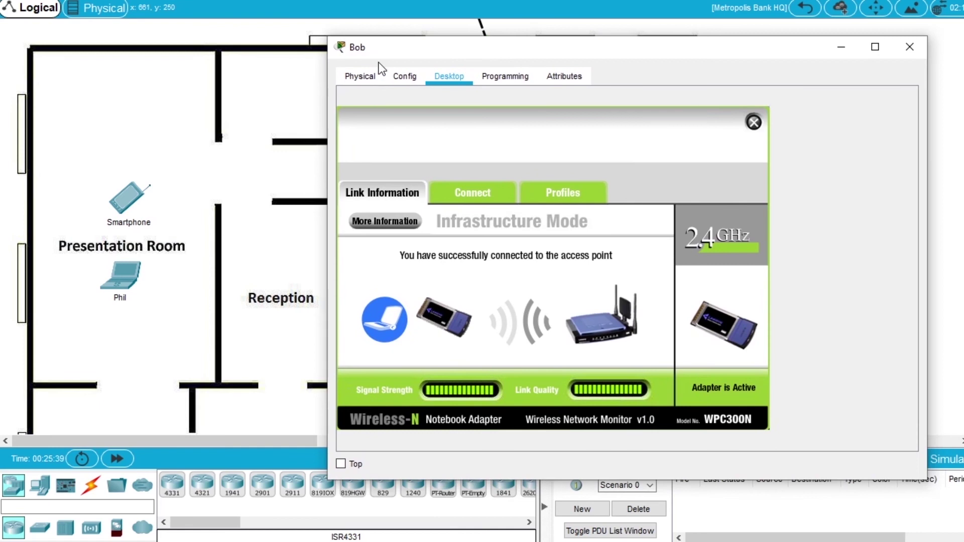
pyautogui.click(908, 48)
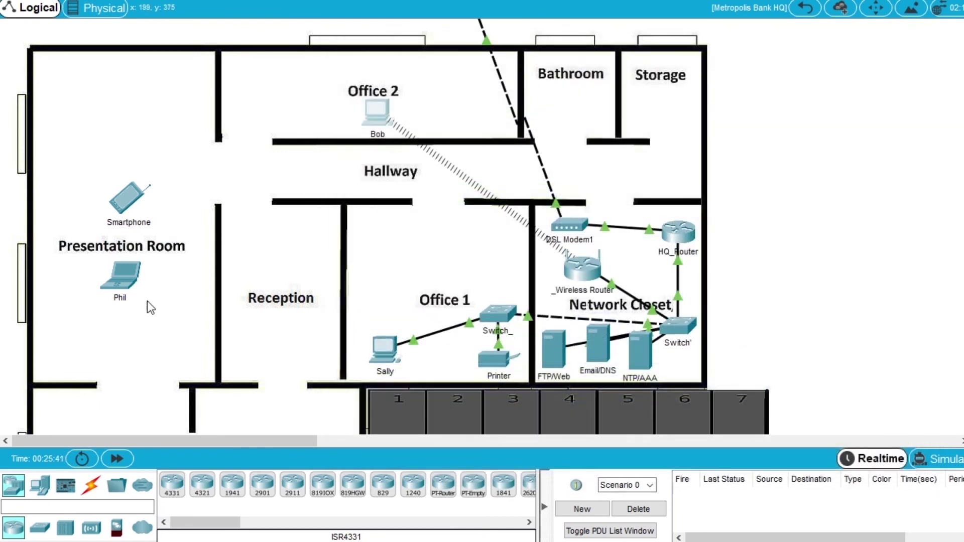
# Open the Presentation Room laptop's PC Wireless application
pyautogui.scroll(-5, 144, 289)
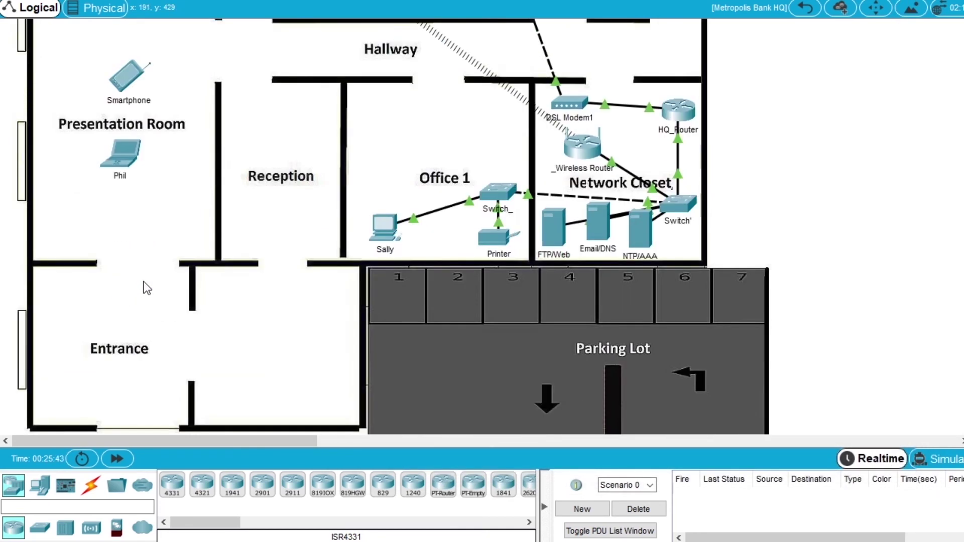
pyautogui.doubleClick(123, 95)
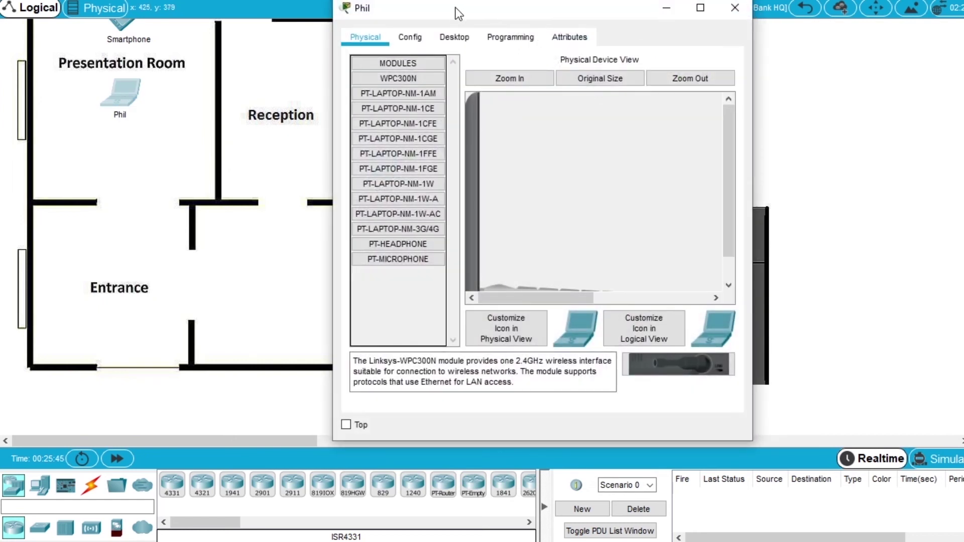
pyautogui.moveTo(454, 10); pyautogui.dragTo(454, 30)
pyautogui.moveTo(333, 20); pyautogui.dragTo(210, 150)
pyautogui.moveTo(330, 89); pyautogui.dragTo(312, 172)
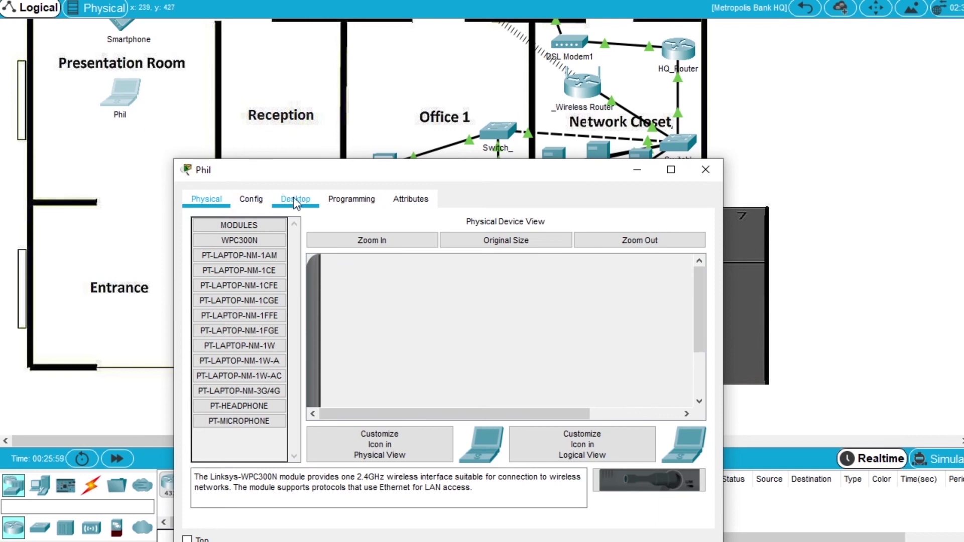
pyautogui.click(298, 199)
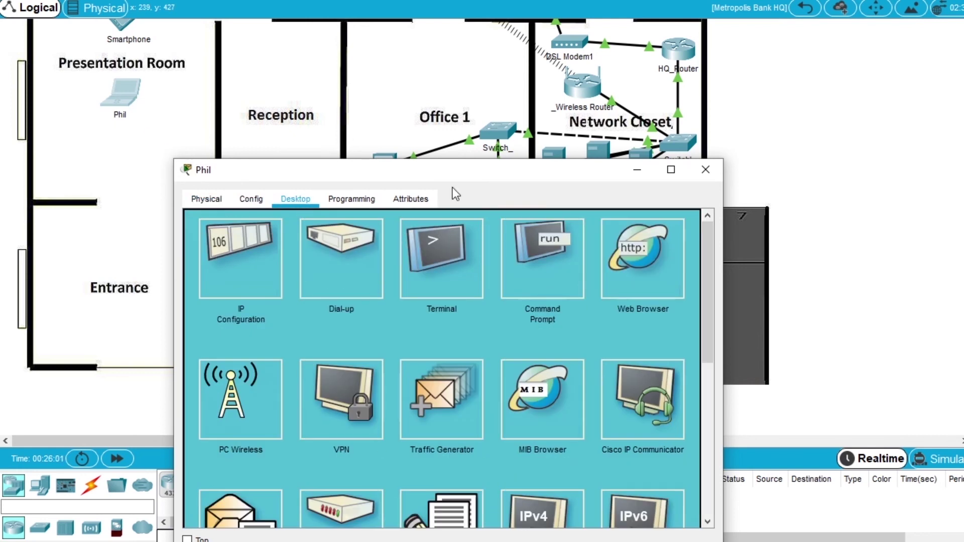
pyautogui.click(249, 401)
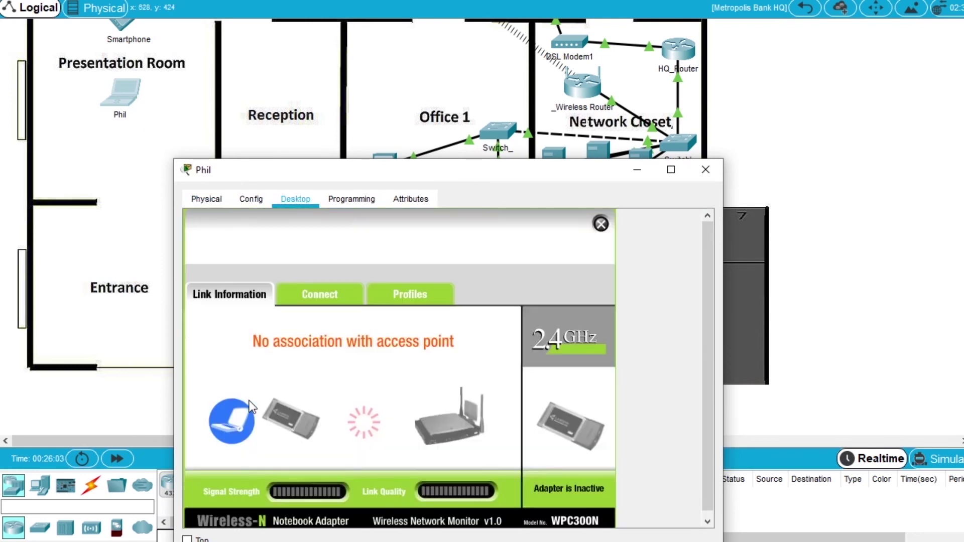
# Start a new wireless profile named RADIUS
pyautogui.click(411, 296)
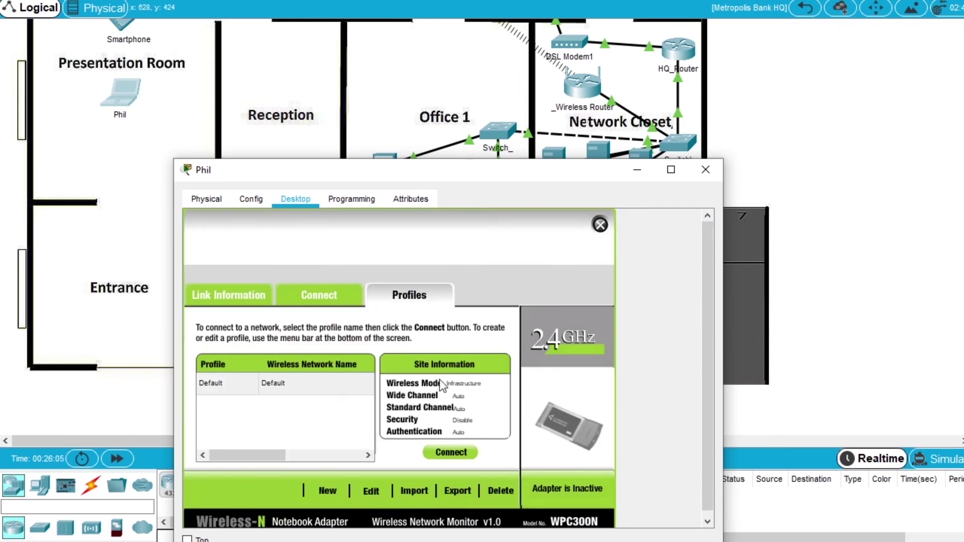
pyautogui.click(324, 490)
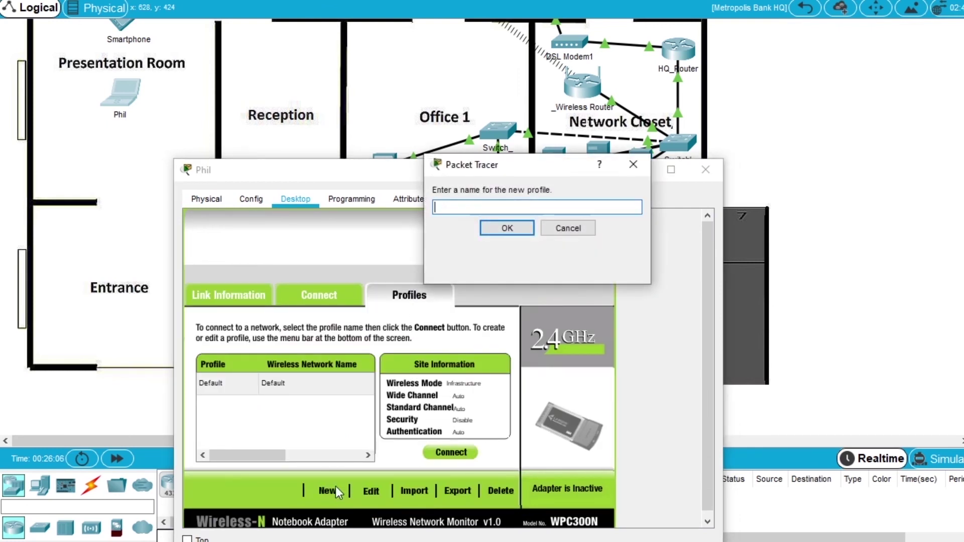
pyautogui.write('RAD')
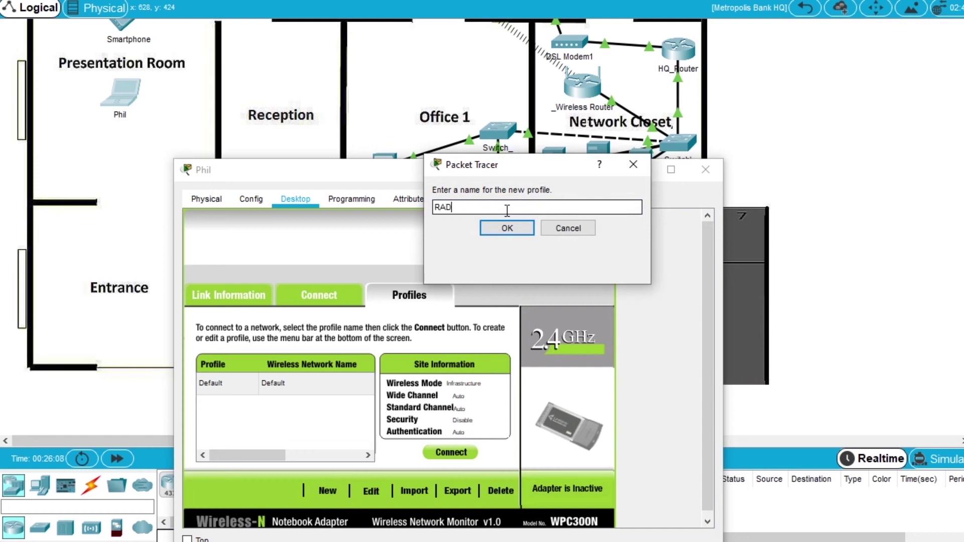
pyautogui.write('IUS')
pyautogui.click(505, 229)
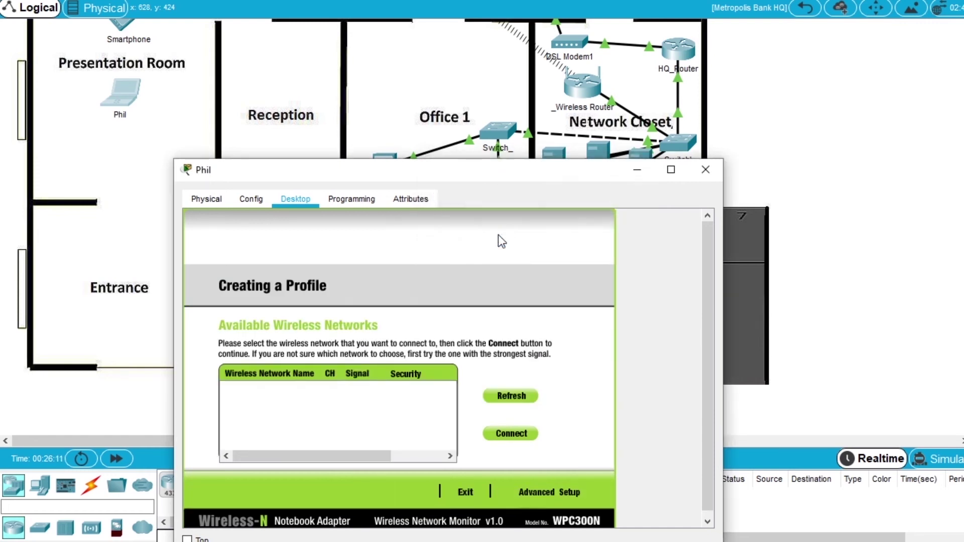
# Use Advanced Setup, keeping SSID HQ in infrastructure mode and DHCP addressing
pyautogui.click(550, 492)
pyautogui.click(396, 449)
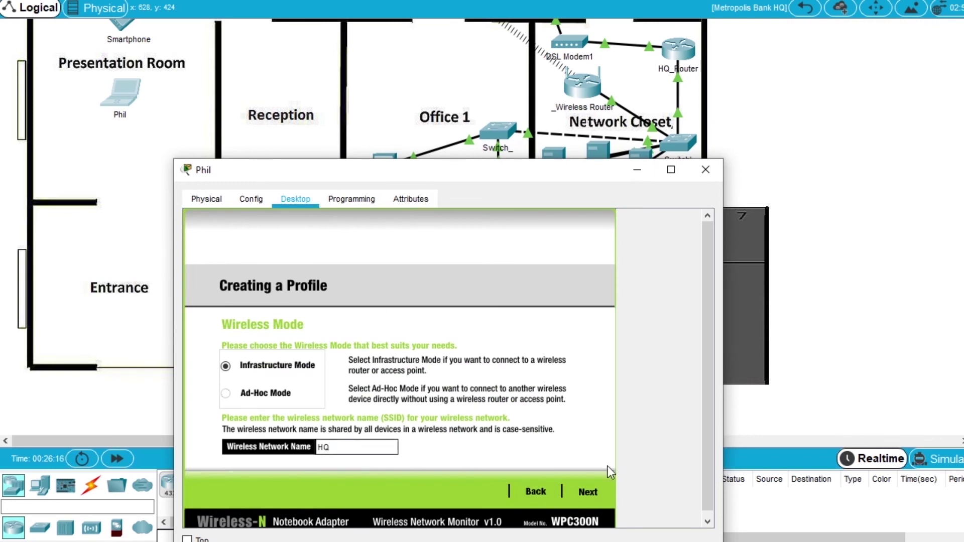
pyautogui.click(591, 492)
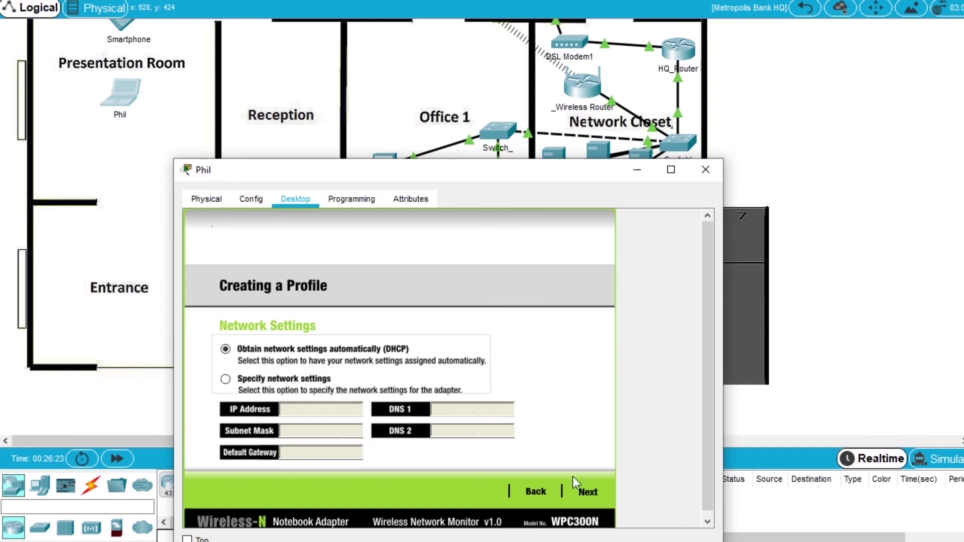
pyautogui.click(589, 492)
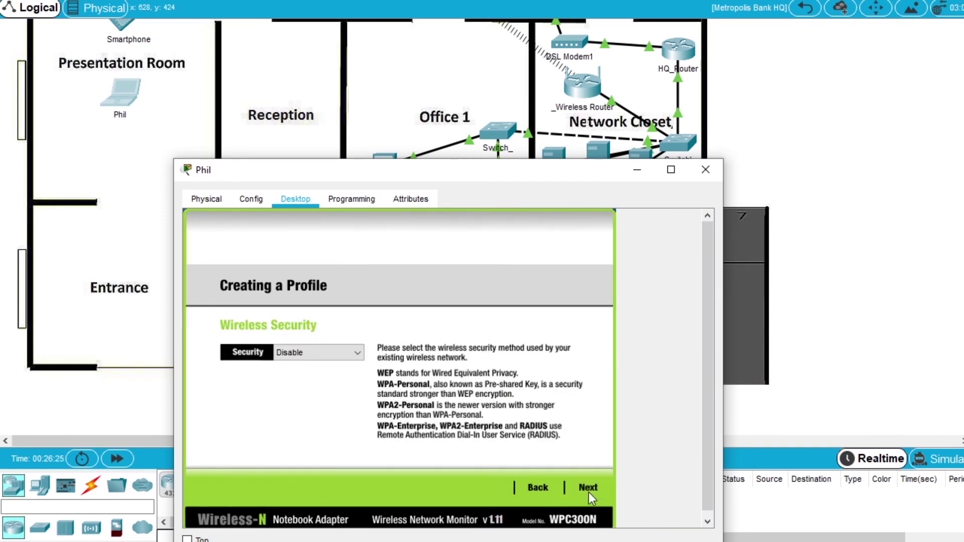
# Choose WPA2-Enterprise, enter the laptop user's login name and password, and save the profile
pyautogui.click(301, 352)
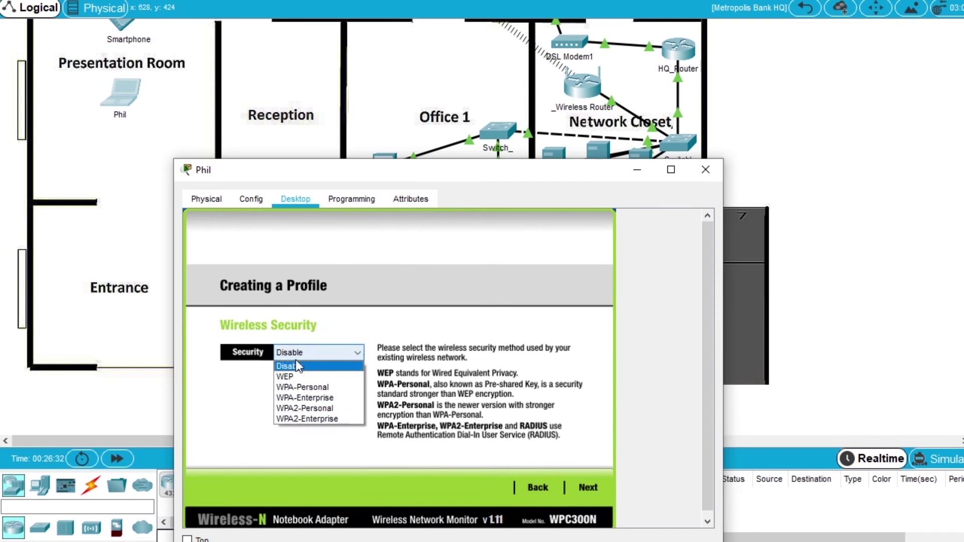
pyautogui.click(321, 420)
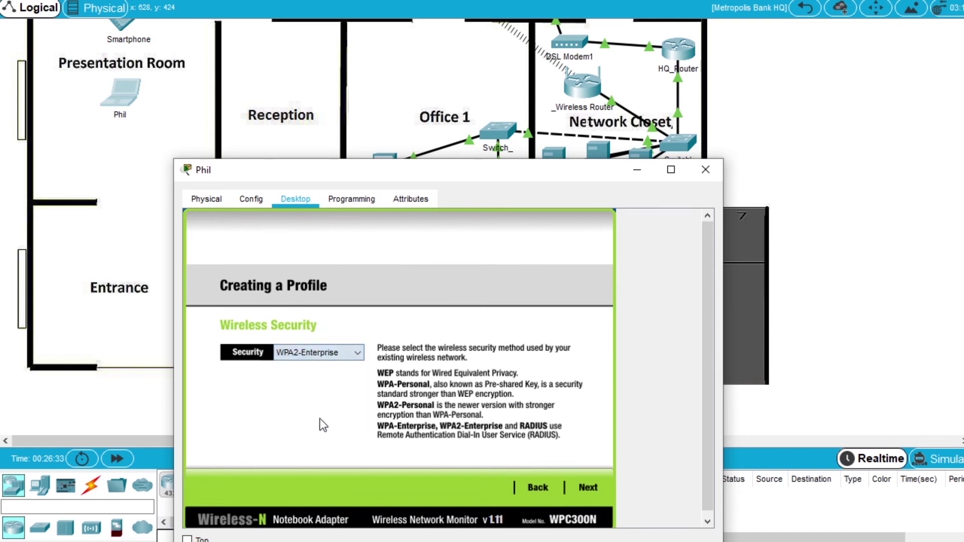
pyautogui.click(587, 488)
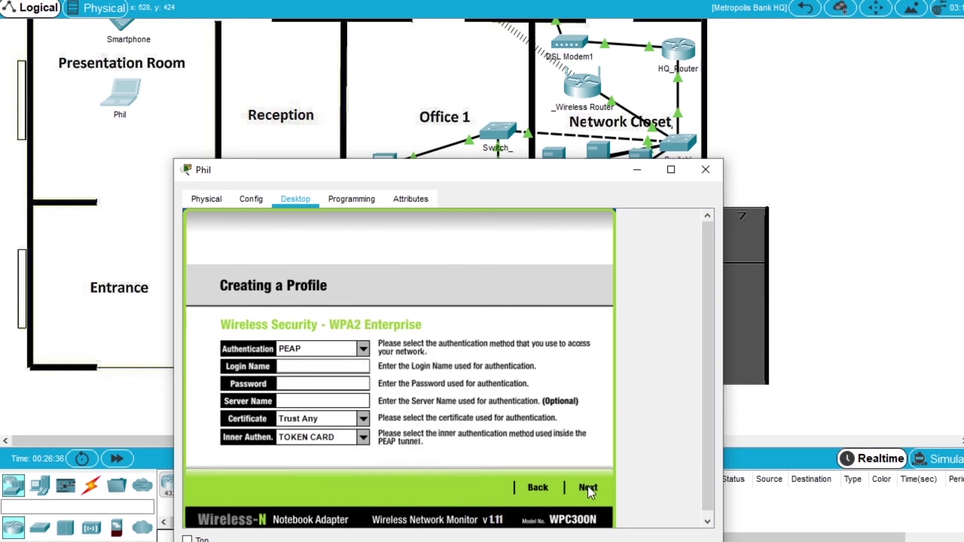
pyautogui.click(307, 368)
pyautogui.write('phil')
pyautogui.click(312, 384)
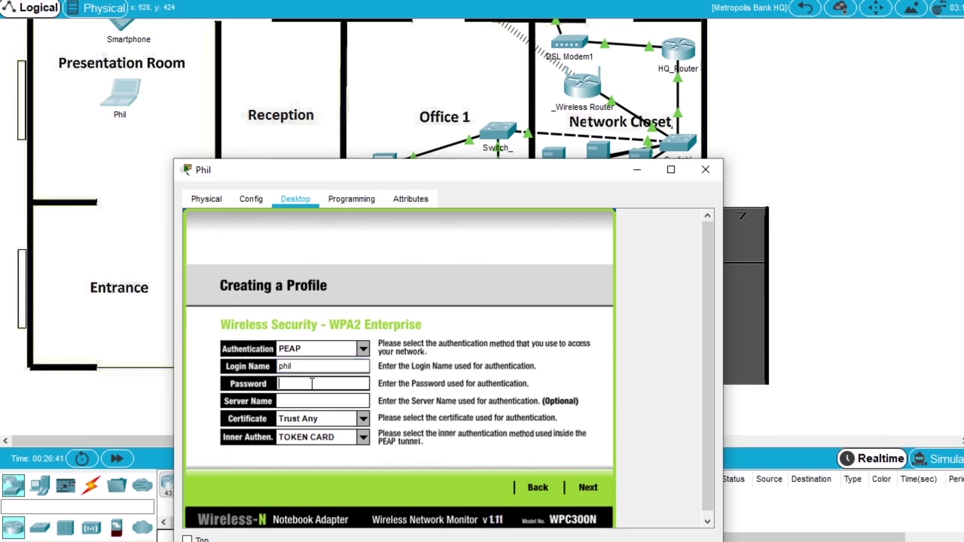
pyautogui.write('philpassword')
pyautogui.click(590, 486)
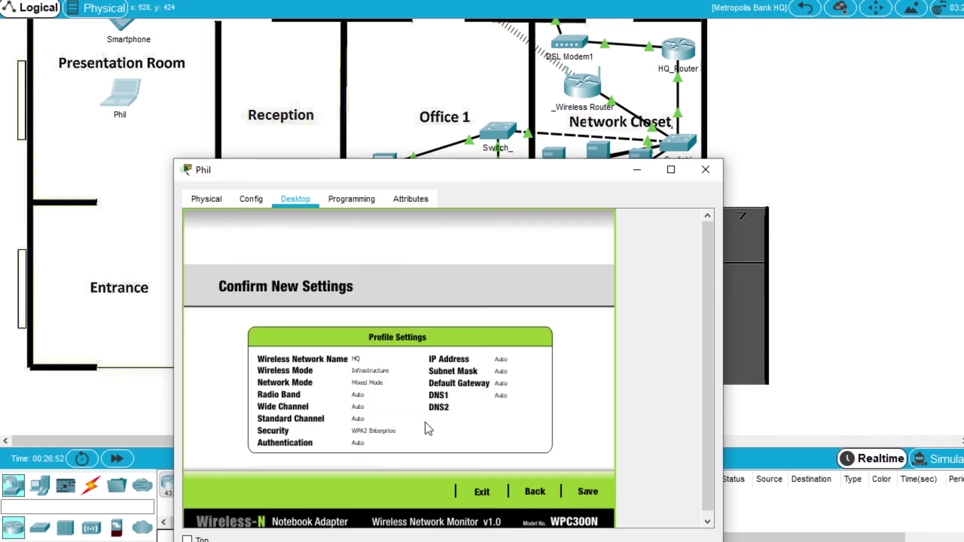
pyautogui.click(589, 492)
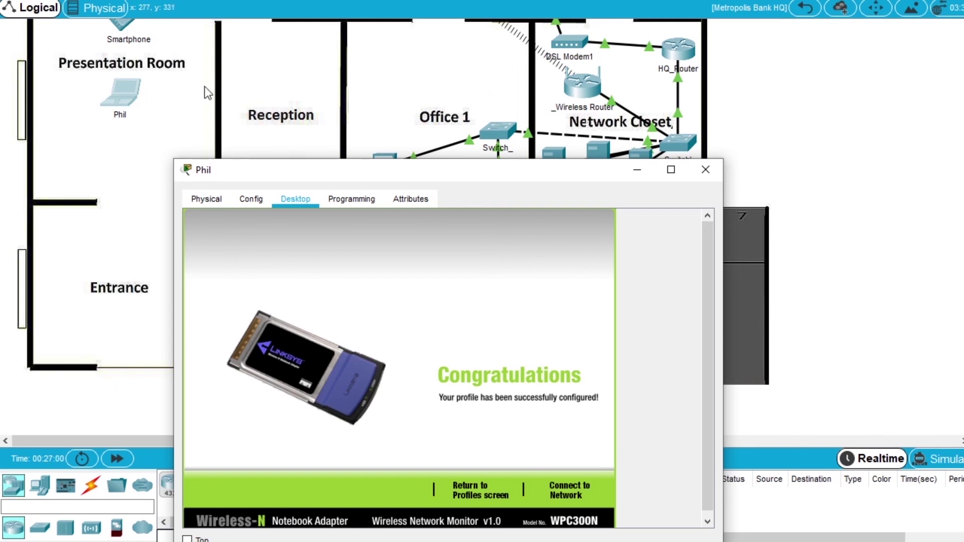
# Connect the laptop to the HQ network and close its window
pyautogui.click(568, 490)
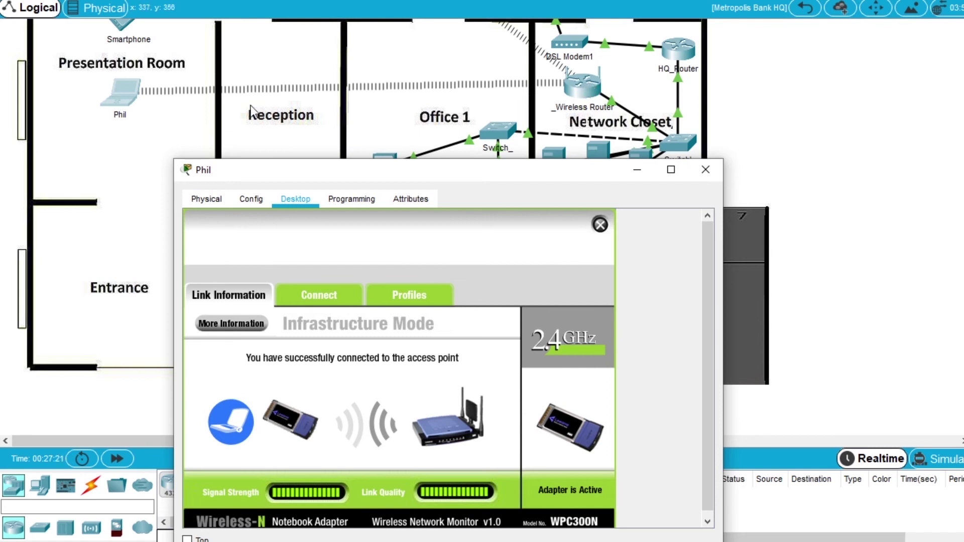
pyautogui.moveTo(422, 176); pyautogui.dragTo(428, 115)
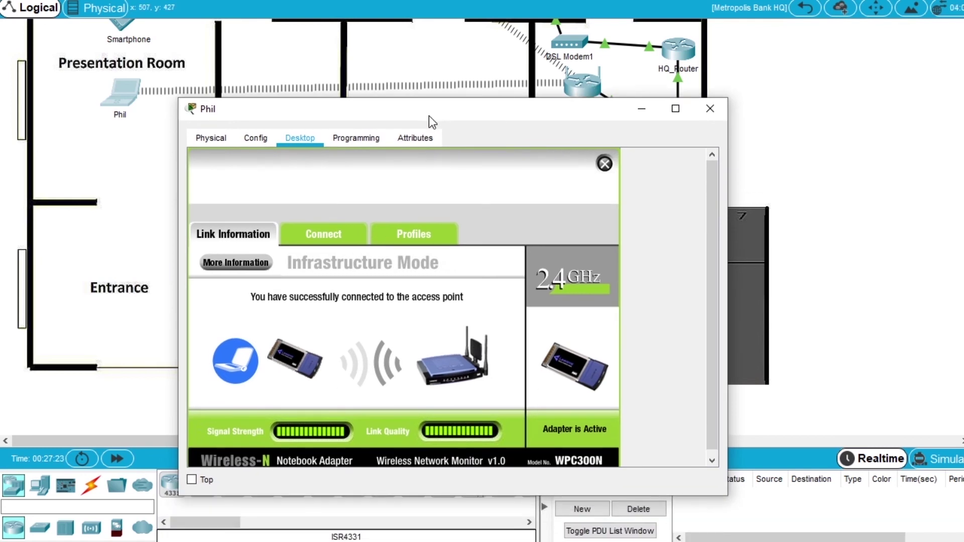
pyautogui.click(710, 108)
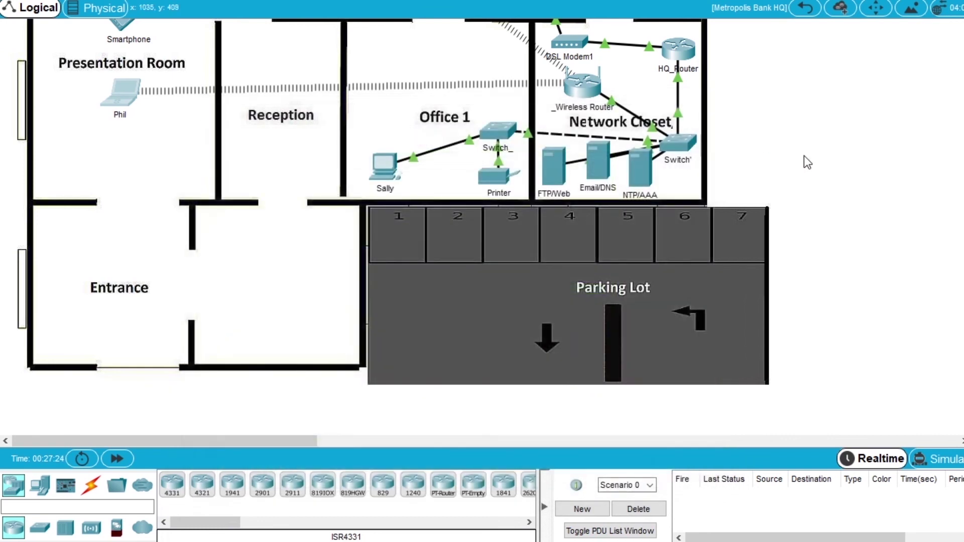
pyautogui.scroll(2, 824, 171)
pyautogui.scroll(4, 841, 189)
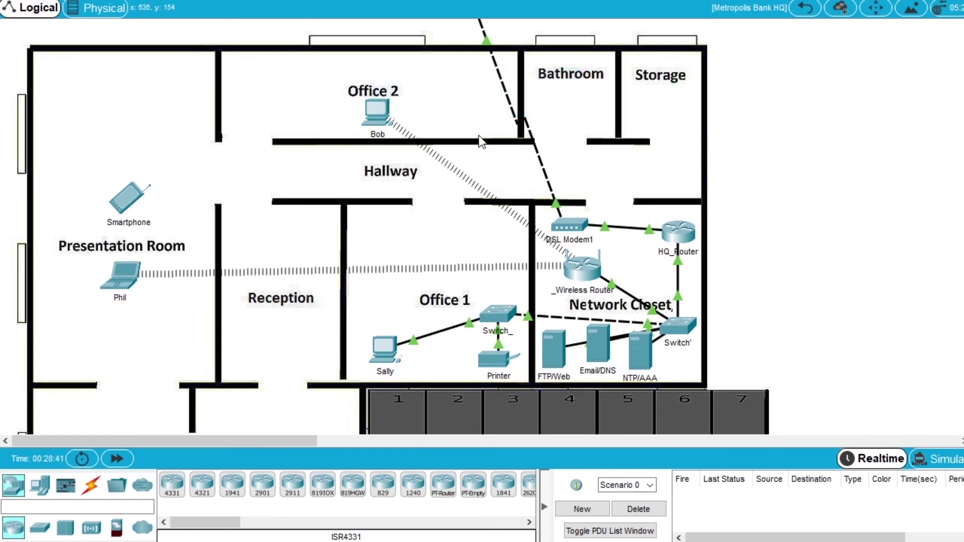
pyautogui.click(378, 113)
pyautogui.click(661, 104)
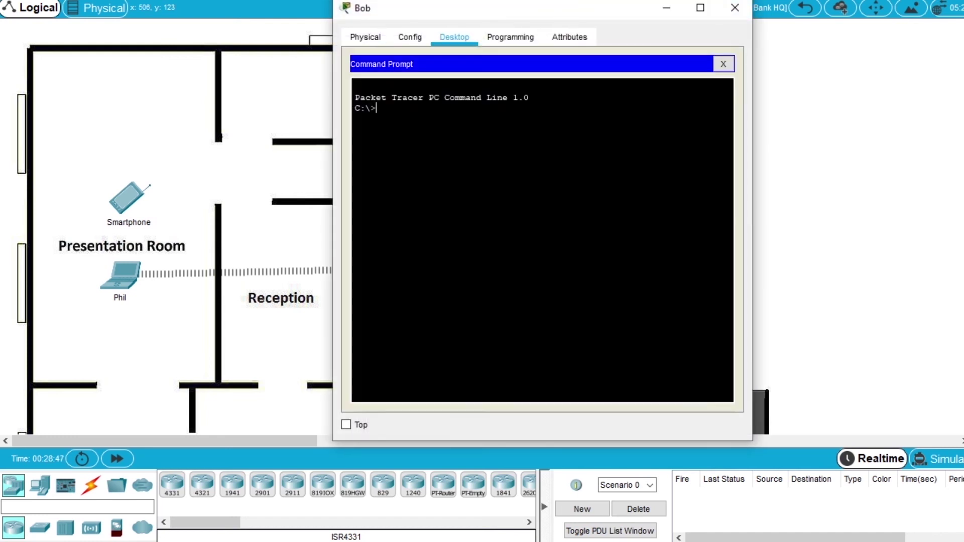
pyautogui.write('ipconfig')
pyautogui.press('Return')
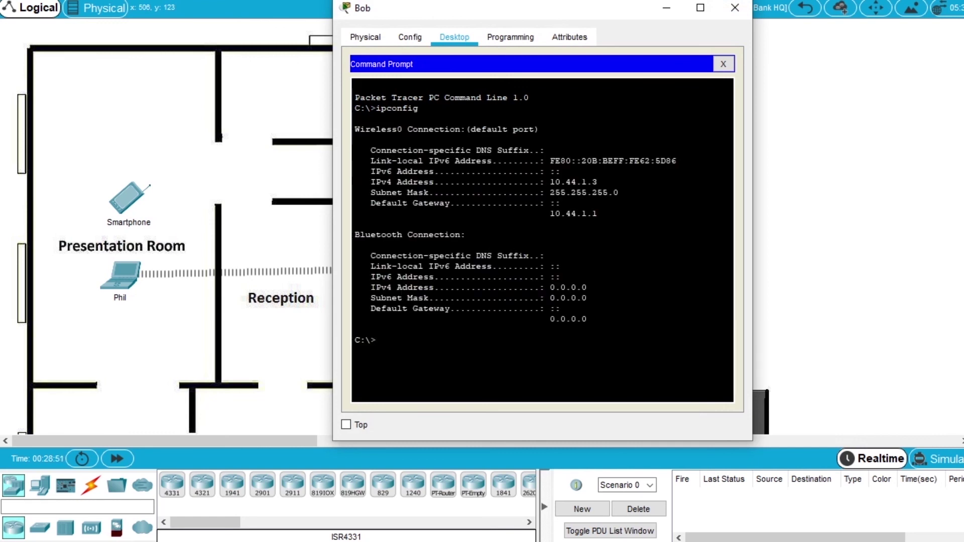
pyautogui.moveTo(597, 182); pyautogui.dragTo(550, 181)
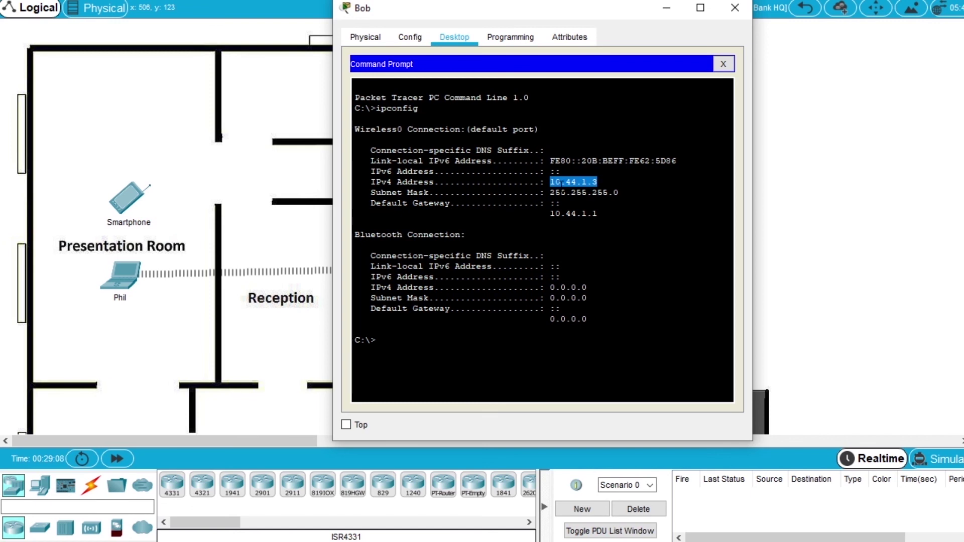
pyautogui.click(734, 8)
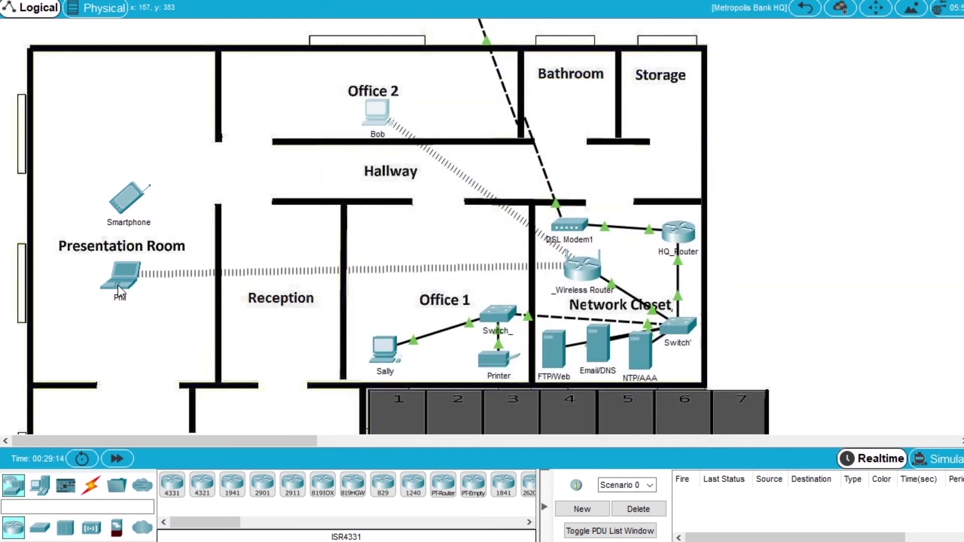
pyautogui.click(119, 286)
pyautogui.moveTo(578, 12); pyautogui.dragTo(705, 12)
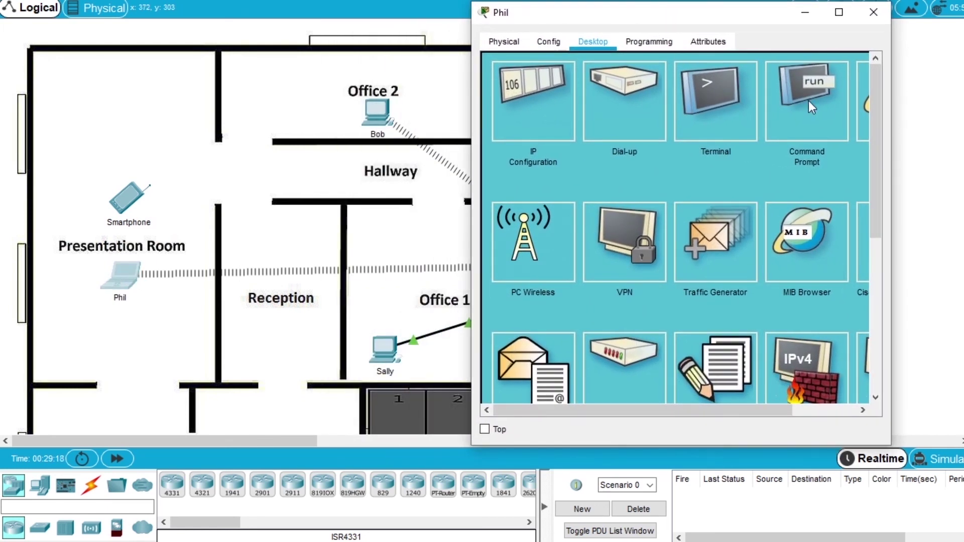
pyautogui.click(809, 105)
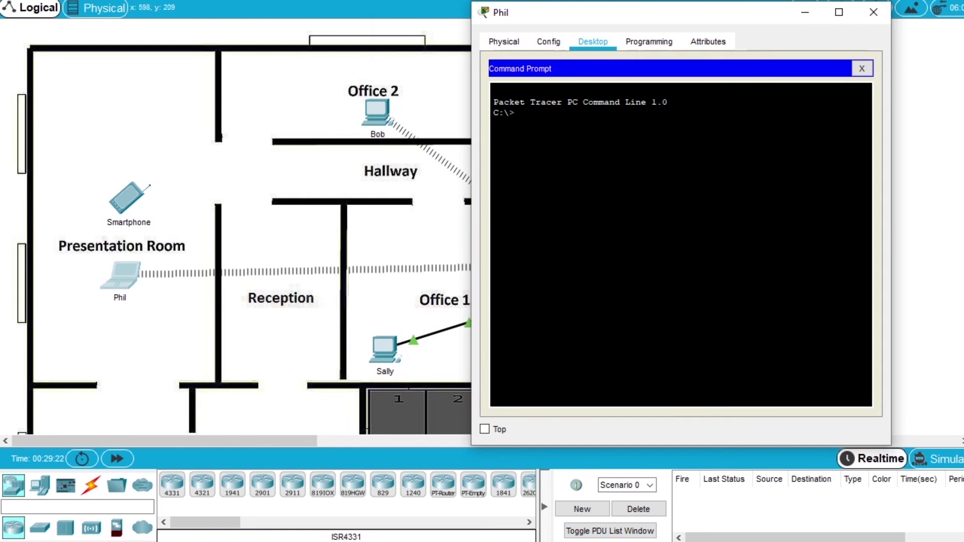
pyautogui.write('ping ')
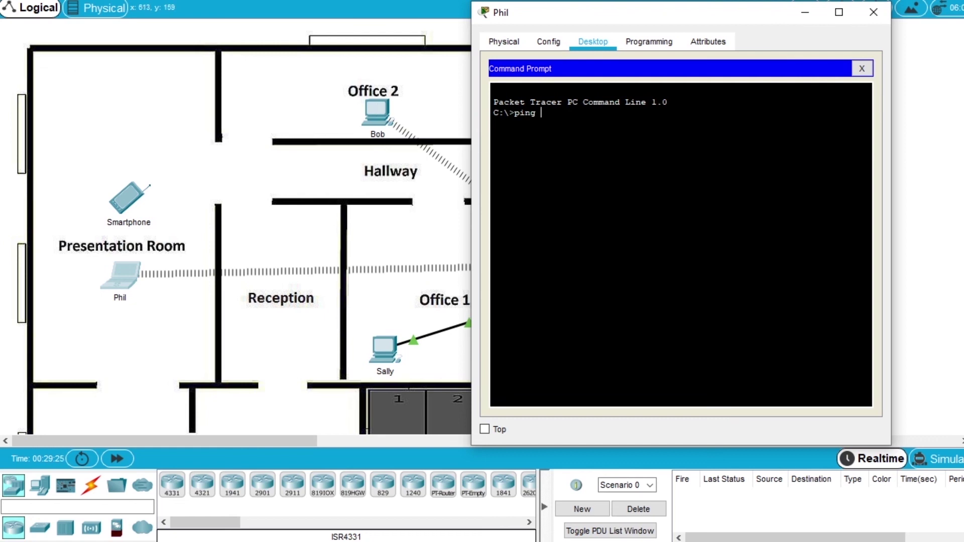
pyautogui.write('10.44.1.3')
pyautogui.press('Return')
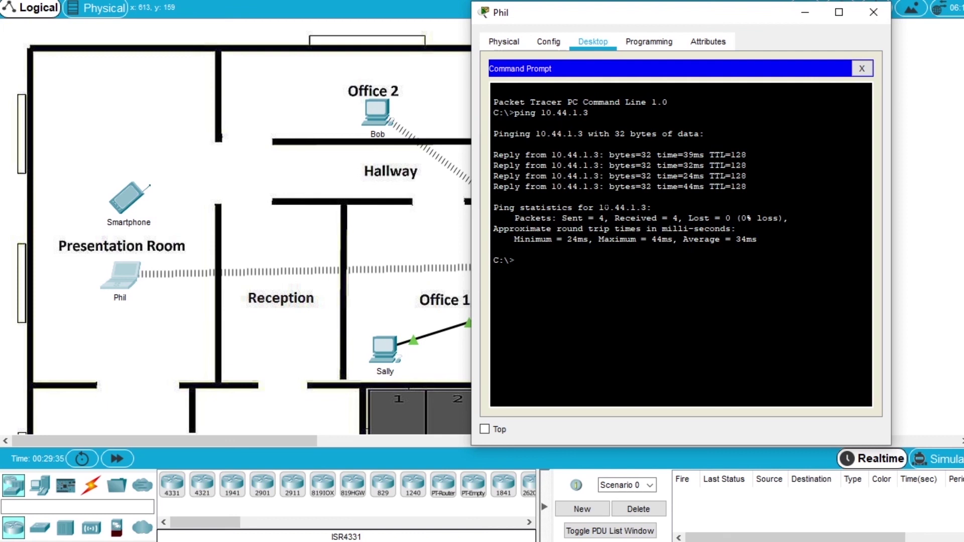
pyautogui.moveTo(768, 23); pyautogui.dragTo(732, 31)
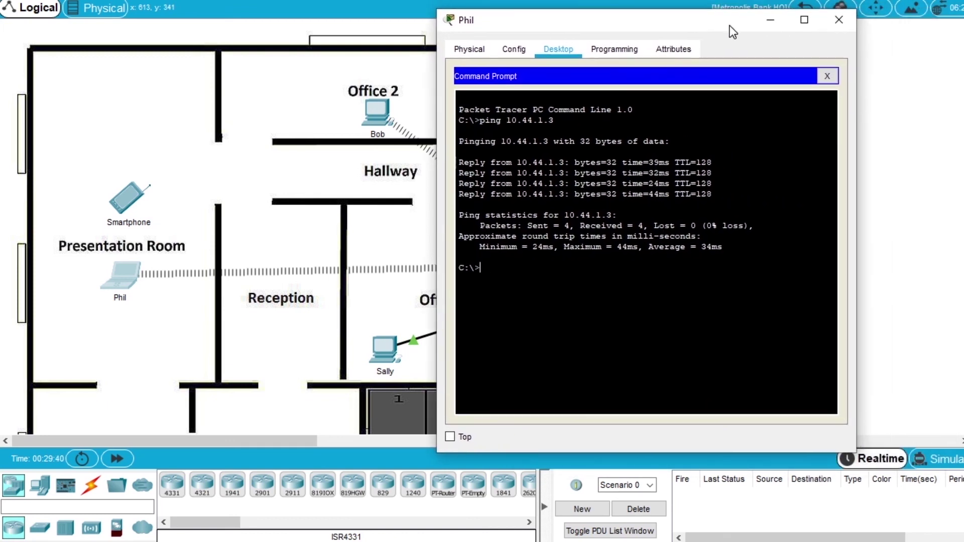
pyautogui.click(838, 19)
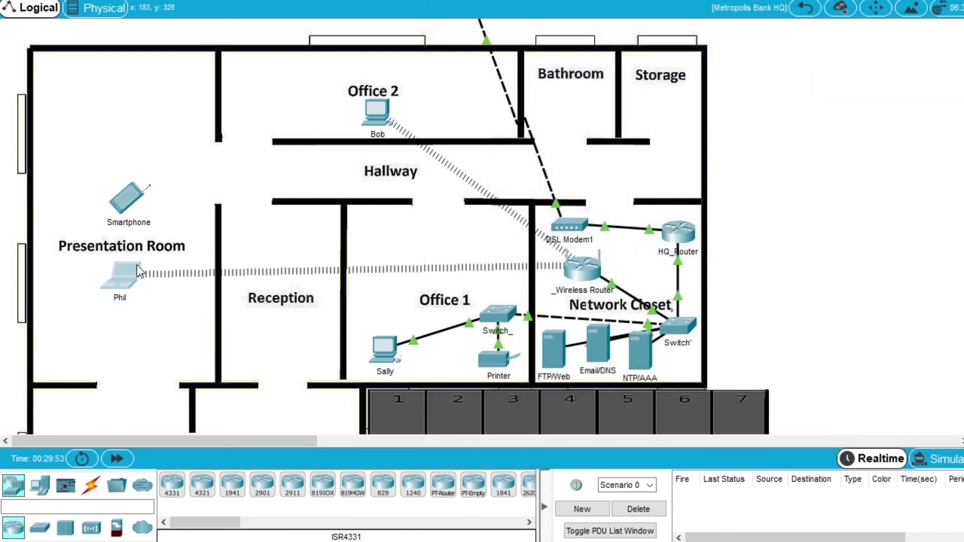